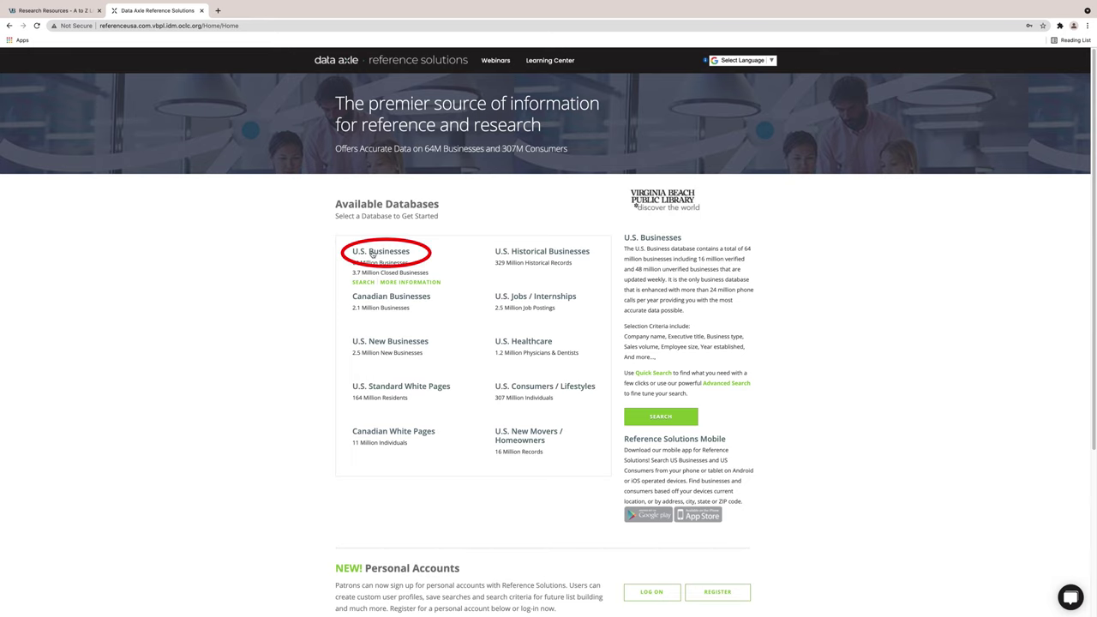
Open the Advanced Search of the U.S. Businesses database and add the Keyword/SIC/NAICS criterion.
{"action": "left_click", "coordinate": [372, 252]}
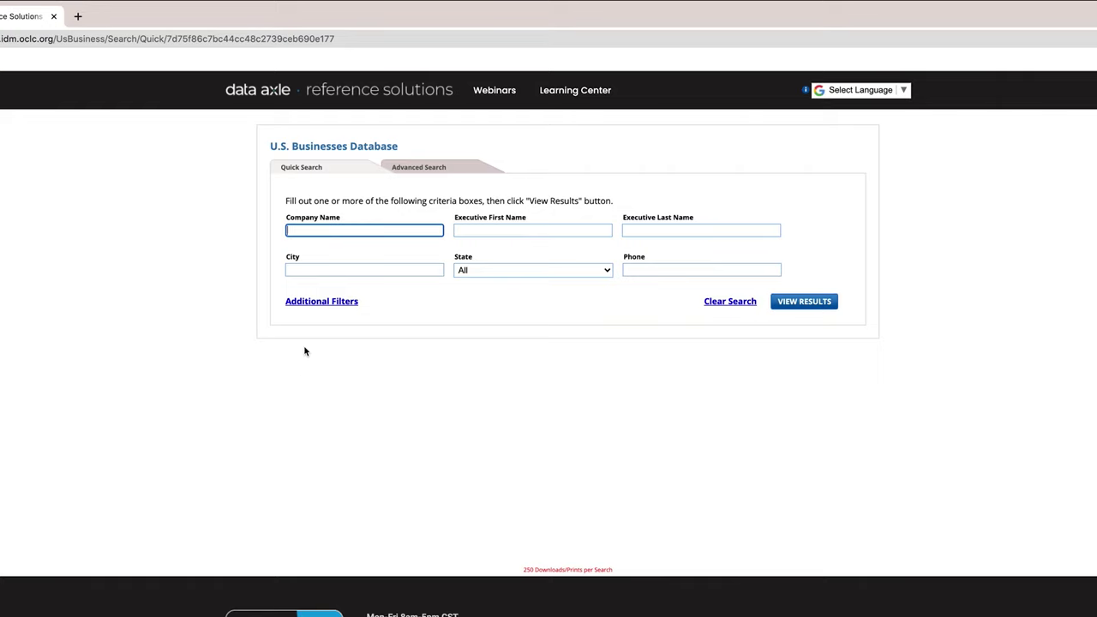
{"action": "left_click", "coordinate": [433, 167]}
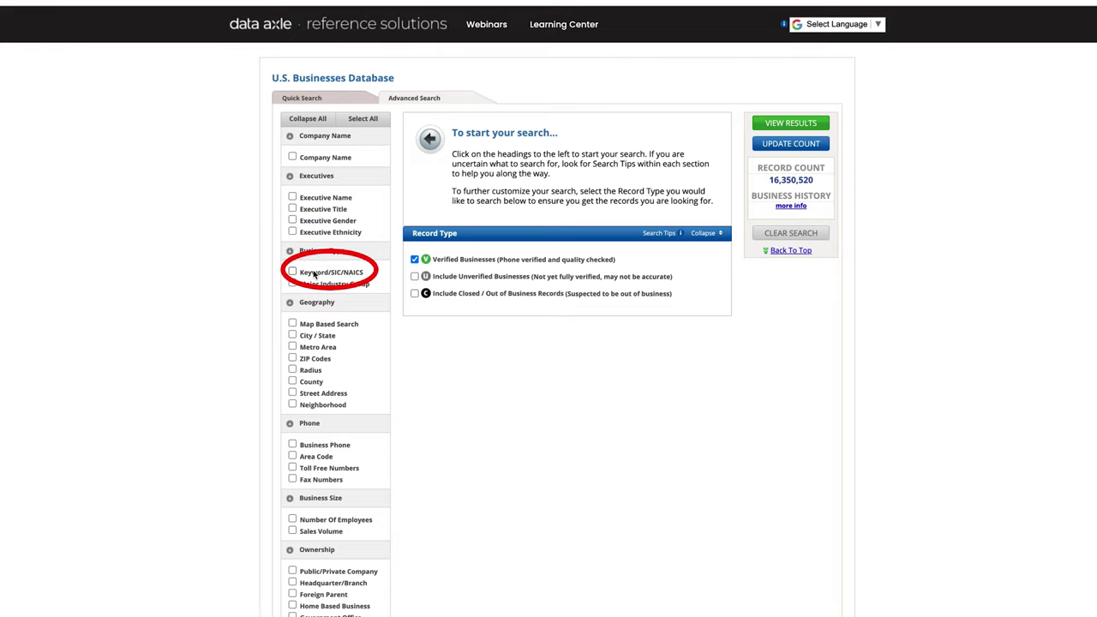
{"action": "left_click", "coordinate": [292, 272]}
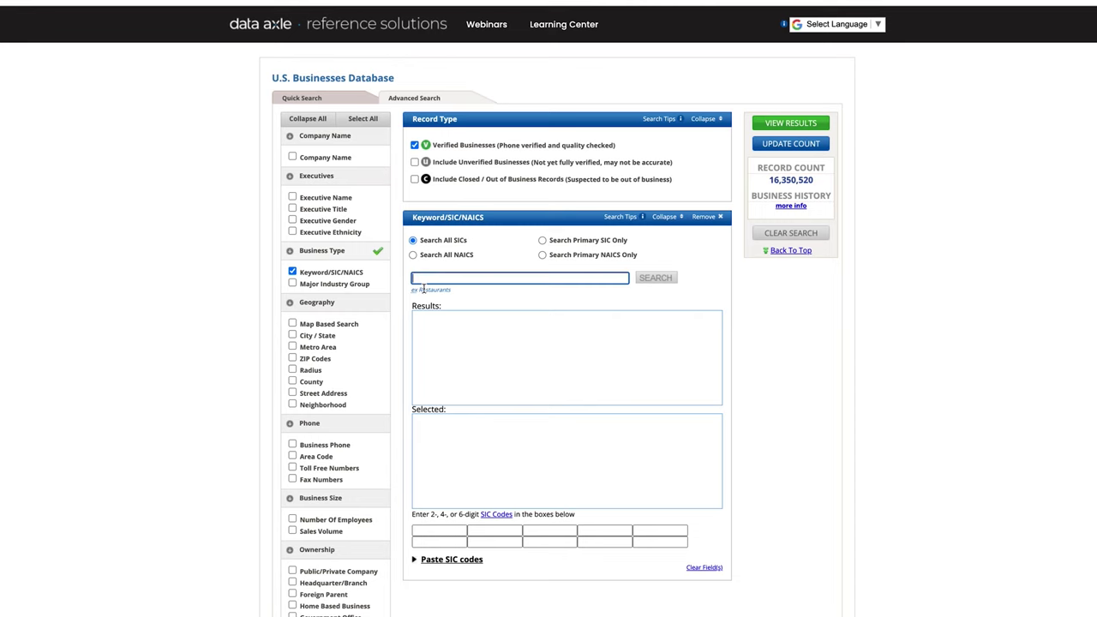
Search all SICs for LANDSCAPING and select the 078110 - LANDSCAPING-STONE code.
{"action": "type", "text": "LANDS"}
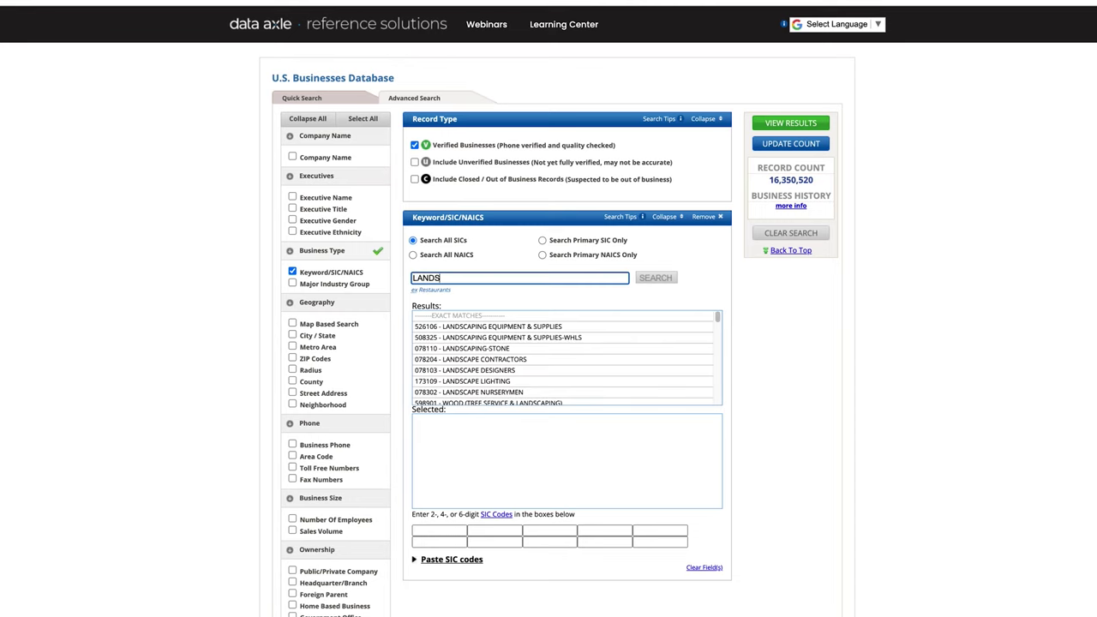
{"action": "type", "text": "CAPING"}
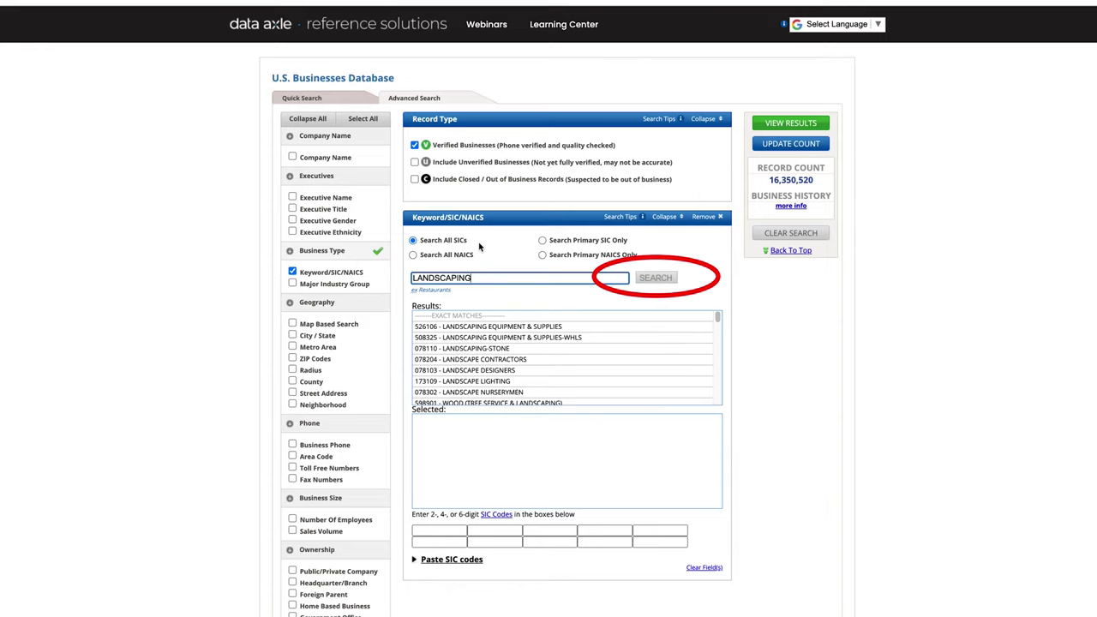
{"action": "left_click", "coordinate": [656, 283]}
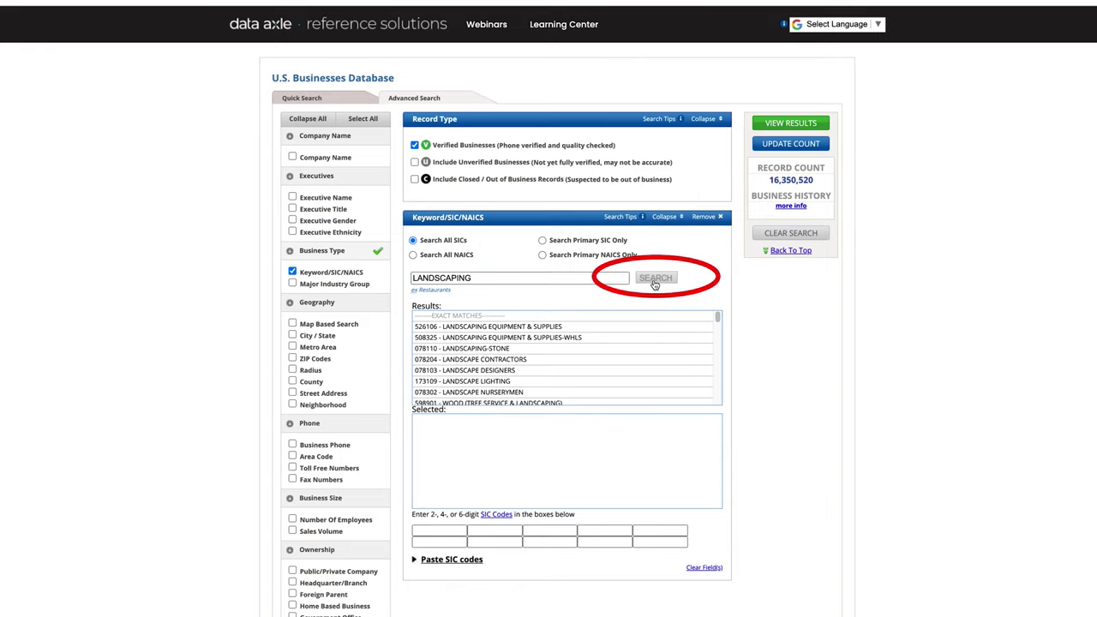
{"action": "left_click", "coordinate": [514, 348]}
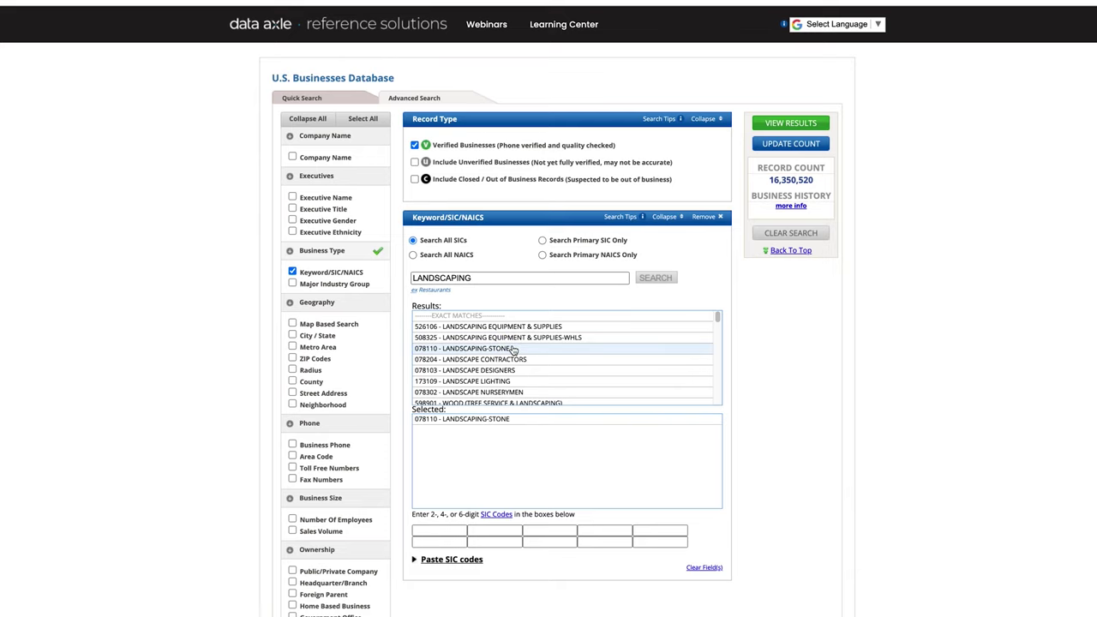
Limit the search by City / State to Virginia Beach, VA and view the results.
{"action": "left_click", "coordinate": [293, 335]}
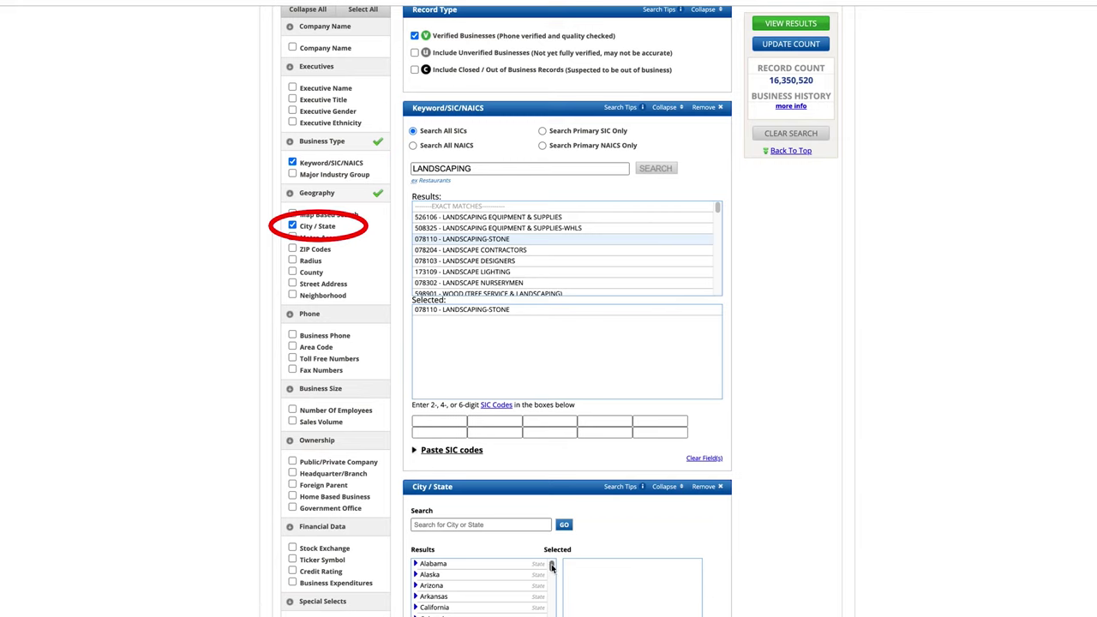
{"action": "left_click_drag", "start_coordinate": [552, 567], "coordinate": [552, 616]}
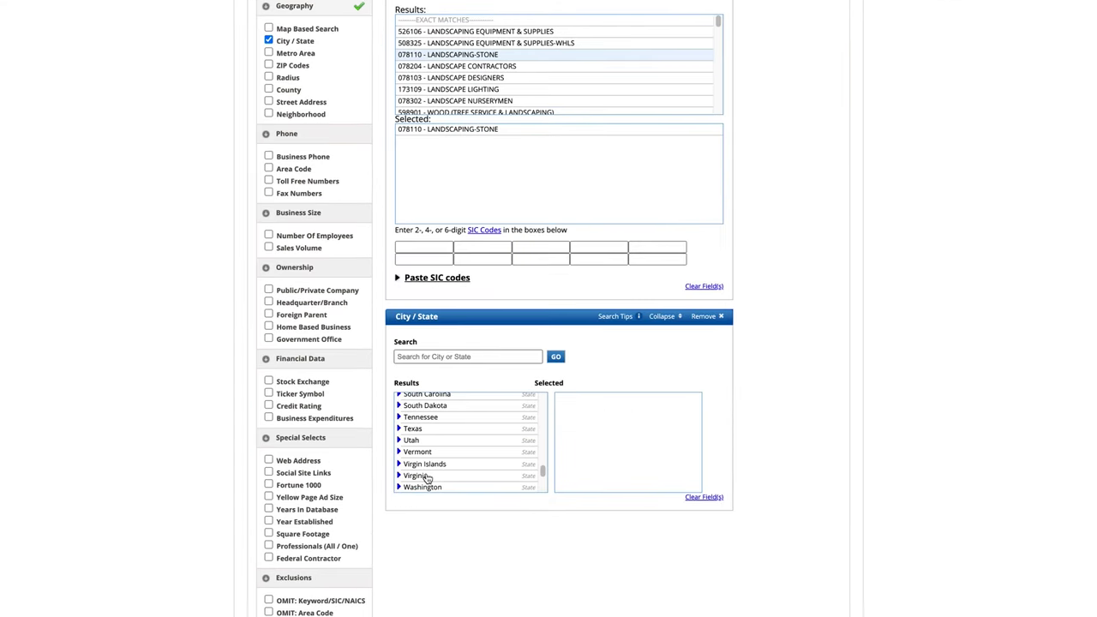
{"action": "left_click", "coordinate": [426, 477]}
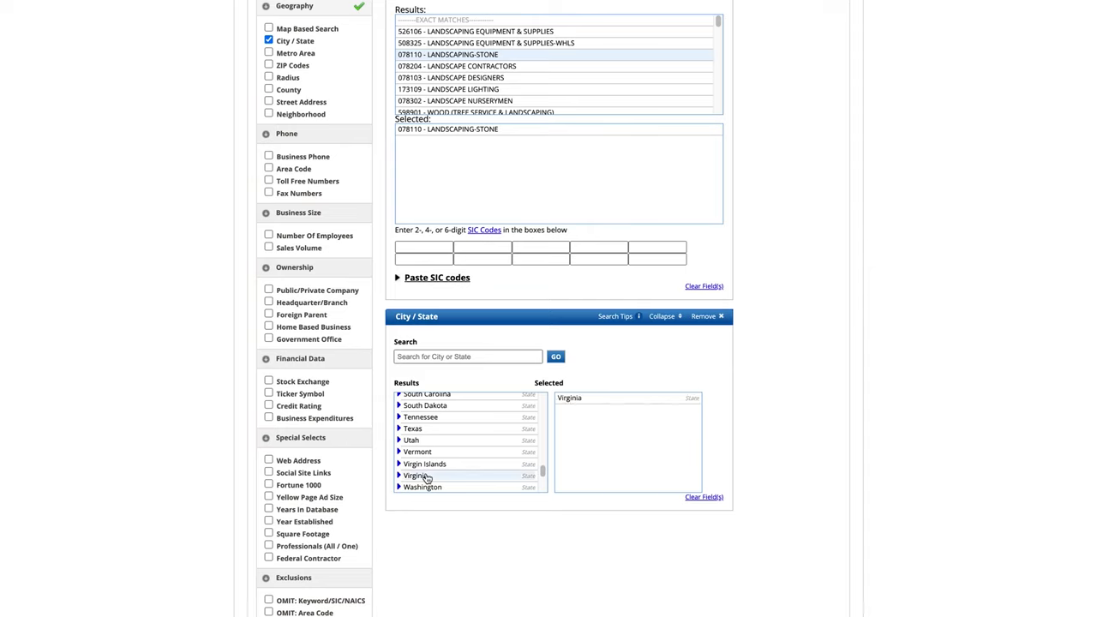
{"action": "left_click", "coordinate": [576, 399]}
{"action": "left_click", "coordinate": [399, 475]}
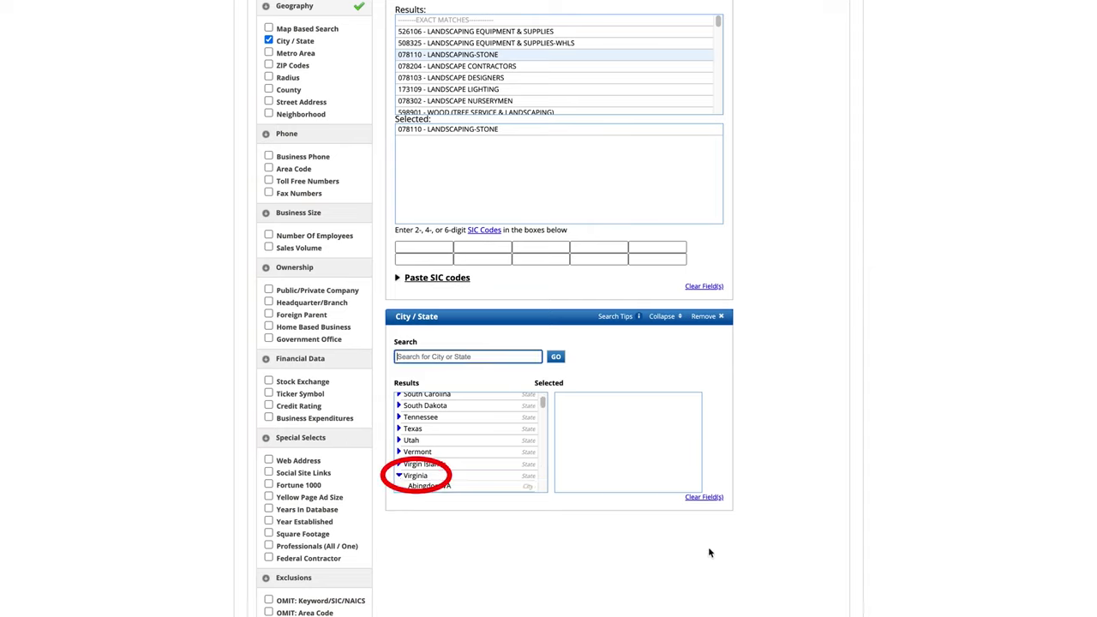
{"action": "left_click_drag", "start_coordinate": [541, 401], "coordinate": [485, 466]}
{"action": "scroll", "coordinate": [543, 482], "scroll_direction": "up", "scroll_amount": 5}
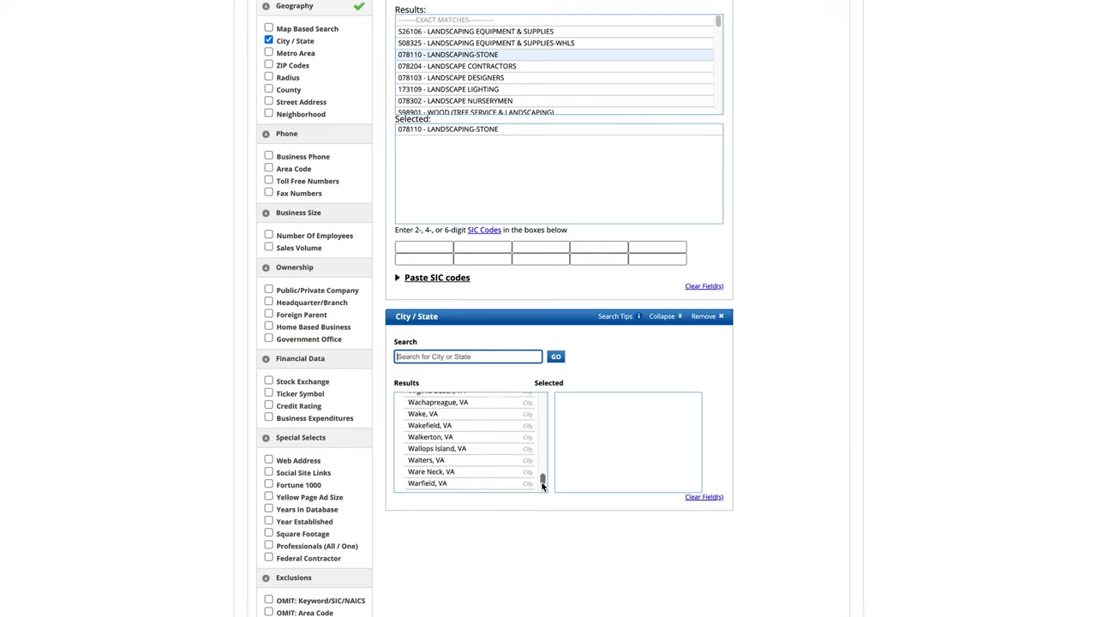
{"action": "scroll", "coordinate": [542, 485], "scroll_direction": "down", "scroll_amount": 2}
{"action": "left_click", "coordinate": [437, 476]}
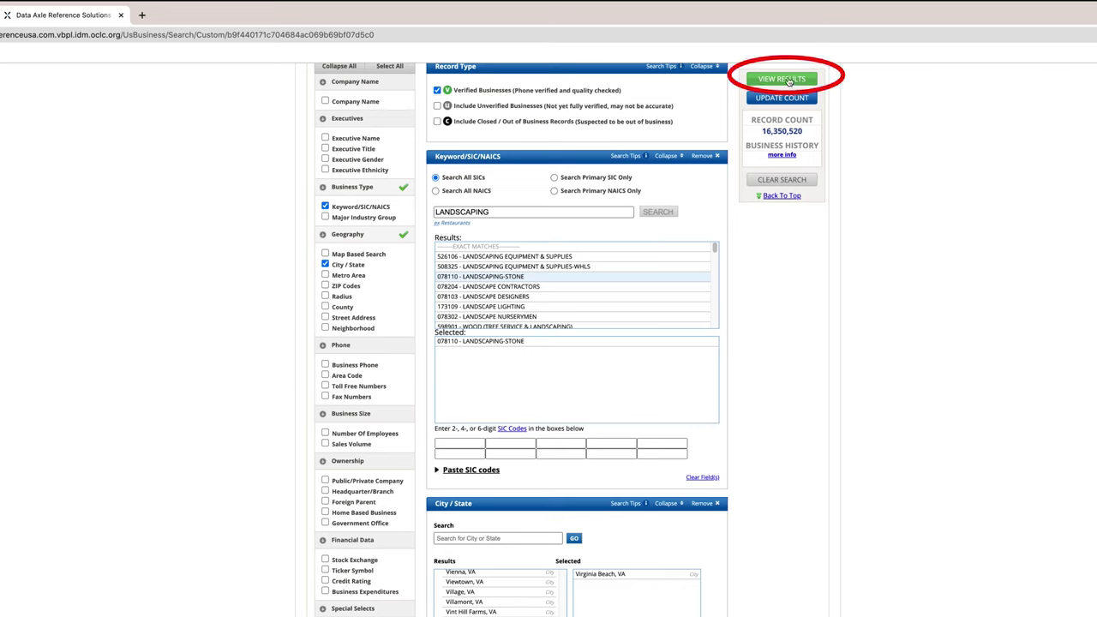
{"action": "left_click", "coordinate": [789, 81]}
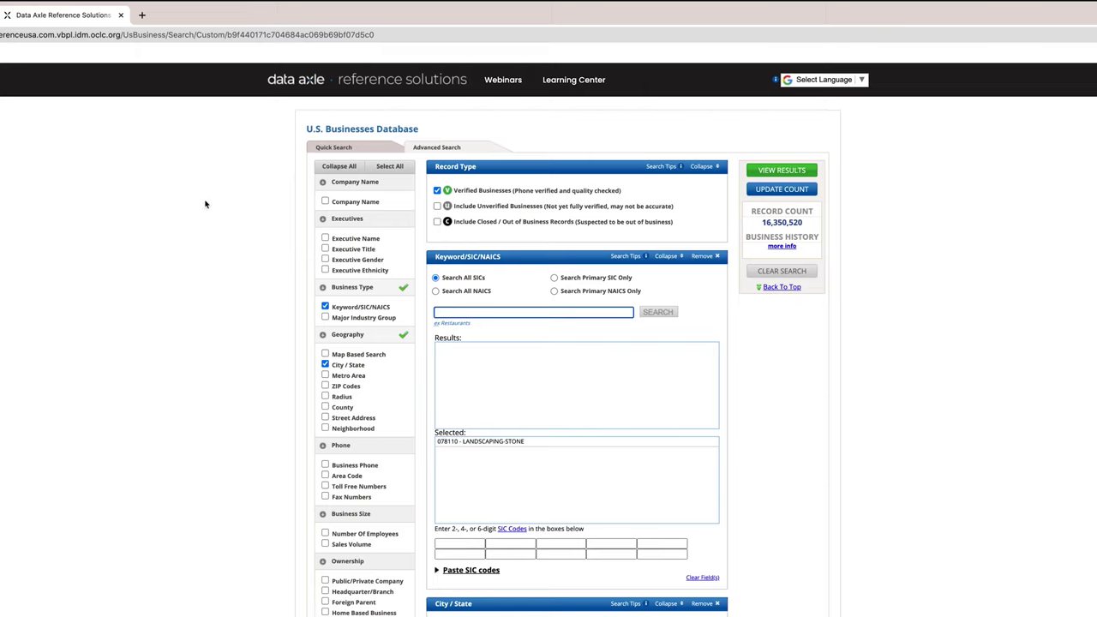
Replace the City / State criterion with Metro Area and set its state to Virginia.
{"action": "left_click", "coordinate": [326, 365]}
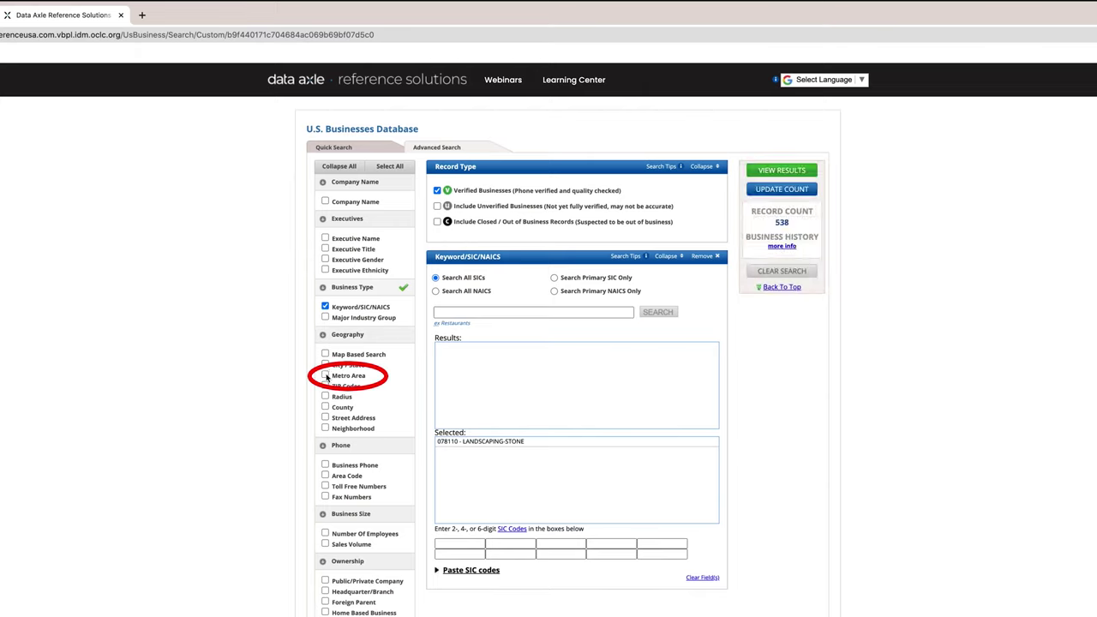
{"action": "left_click", "coordinate": [326, 375]}
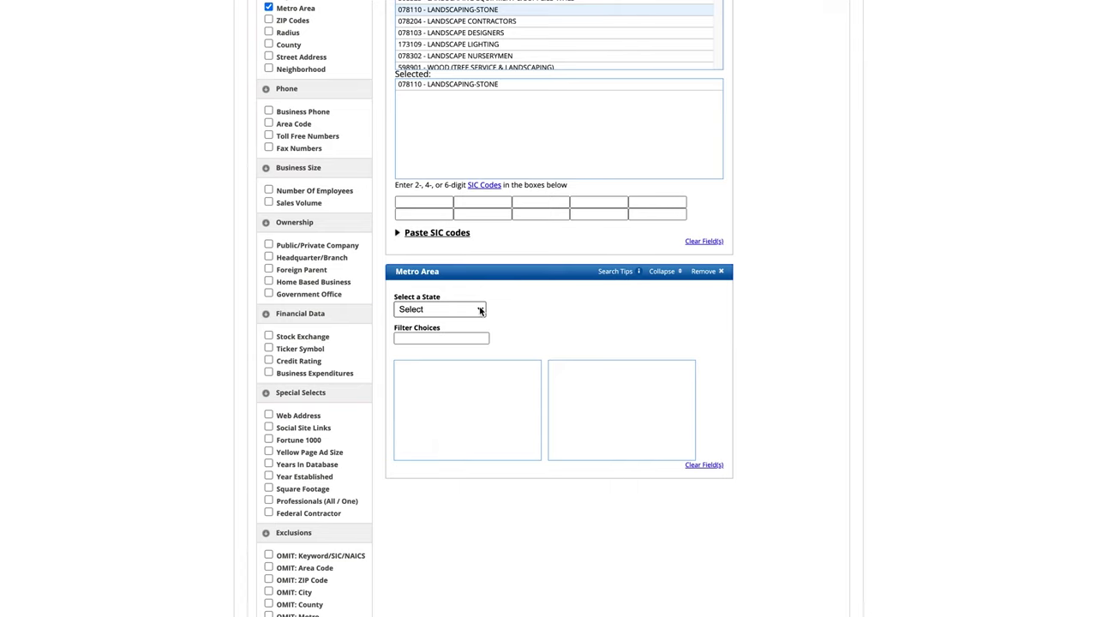
{"action": "left_click", "coordinate": [480, 310]}
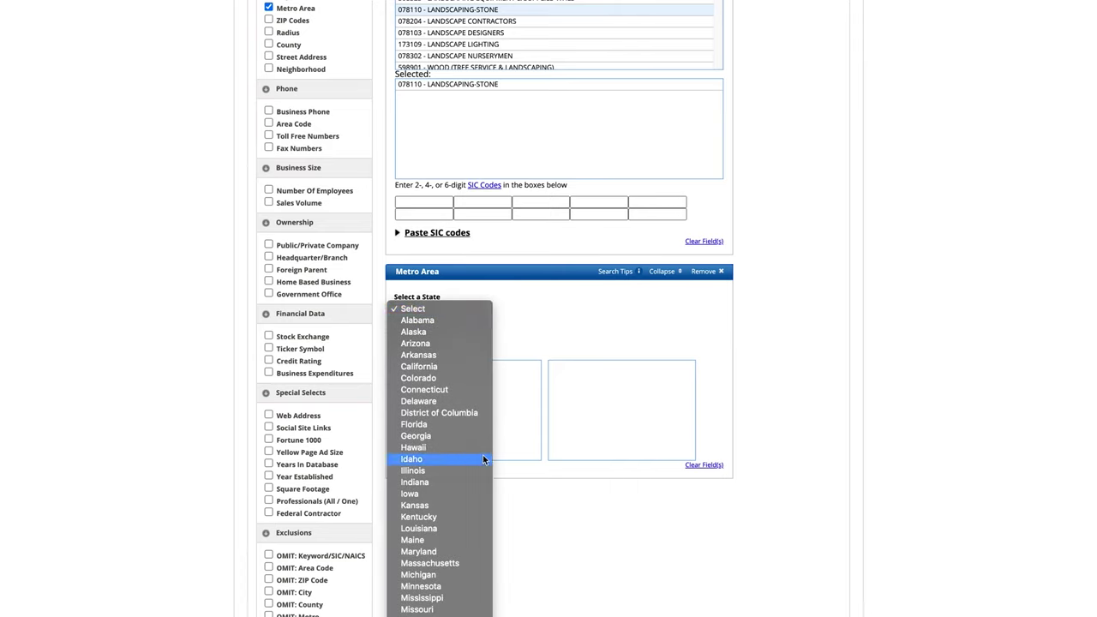
{"action": "scroll", "coordinate": [441, 583], "scroll_direction": "down", "scroll_amount": 5}
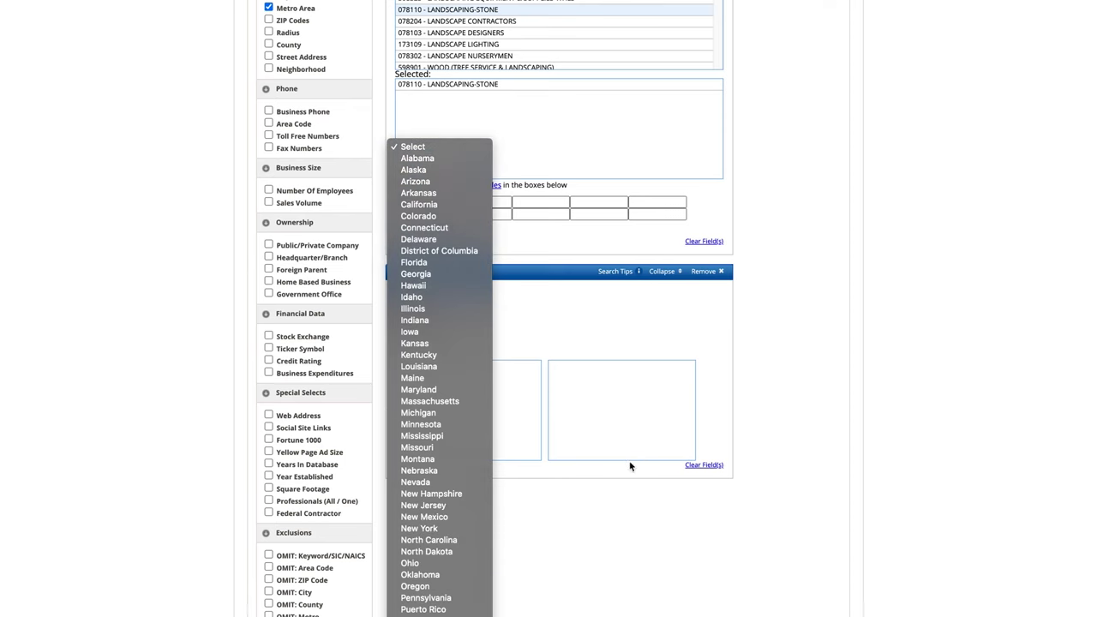
{"action": "scroll", "coordinate": [440, 591], "scroll_direction": "down", "scroll_amount": 3}
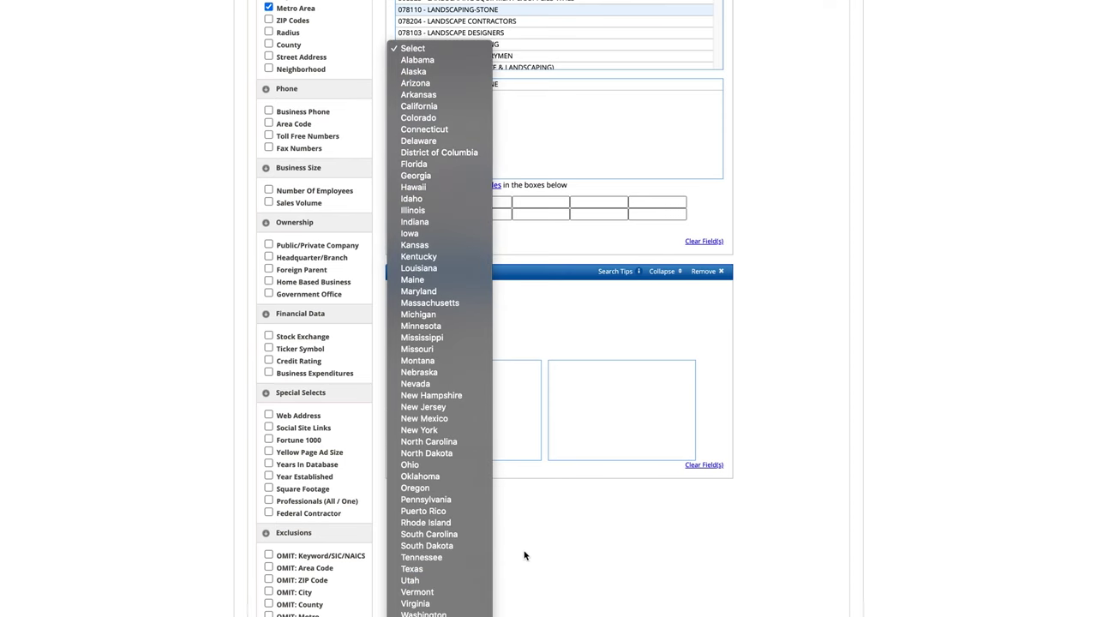
{"action": "left_click", "coordinate": [426, 604]}
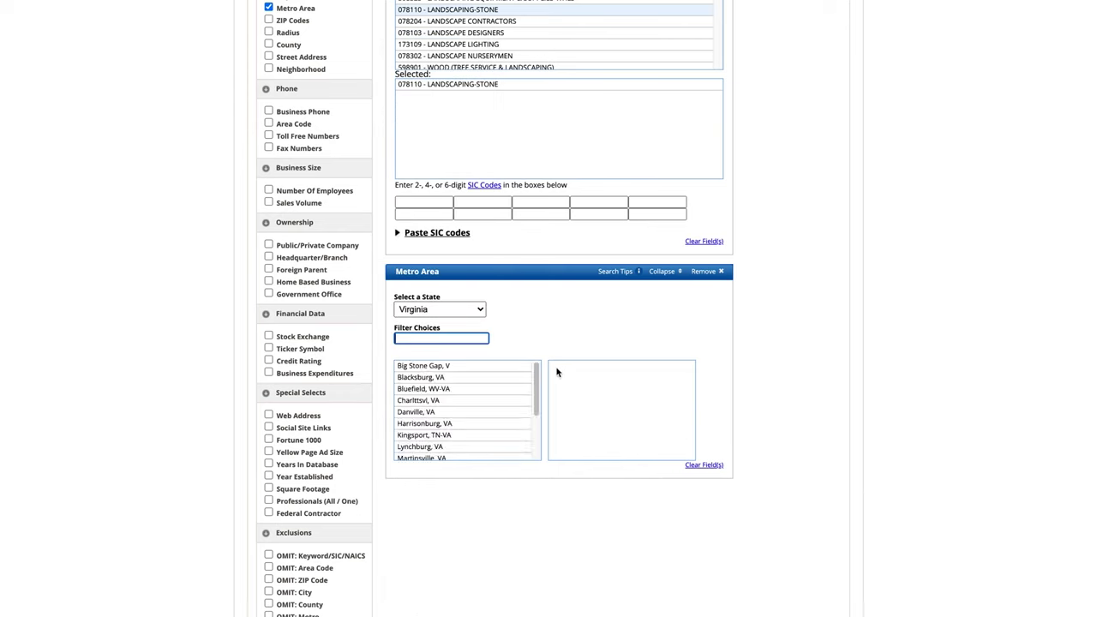
Add the Virgn Bch, VA-NC metro area to the search and view the results.
{"action": "left_click_drag", "start_coordinate": [537, 381], "coordinate": [534, 418]}
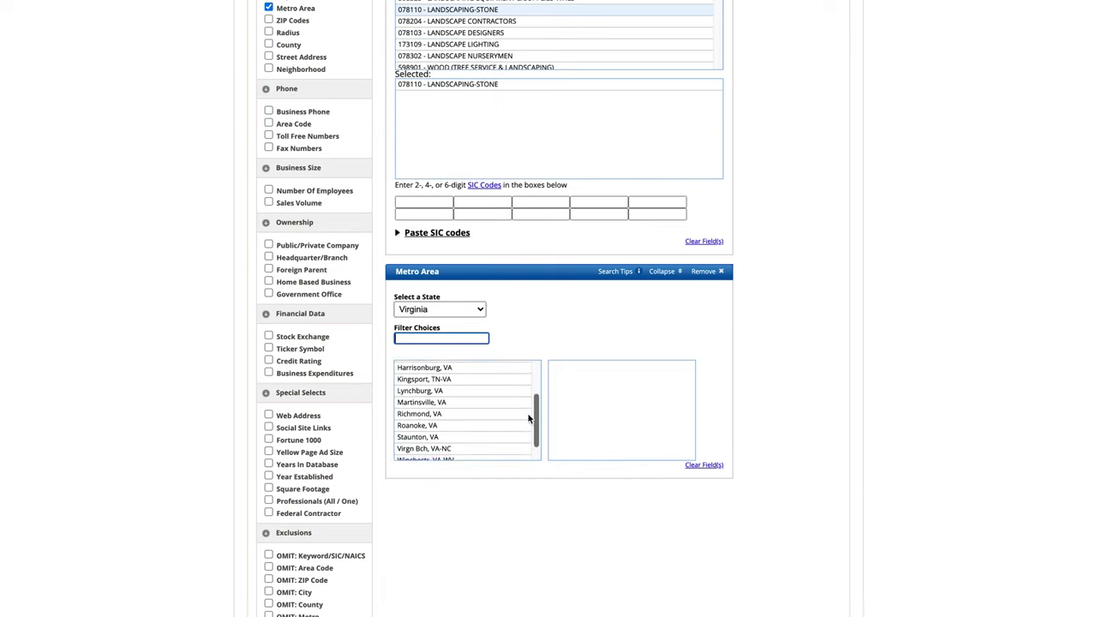
{"action": "left_click", "coordinate": [428, 451]}
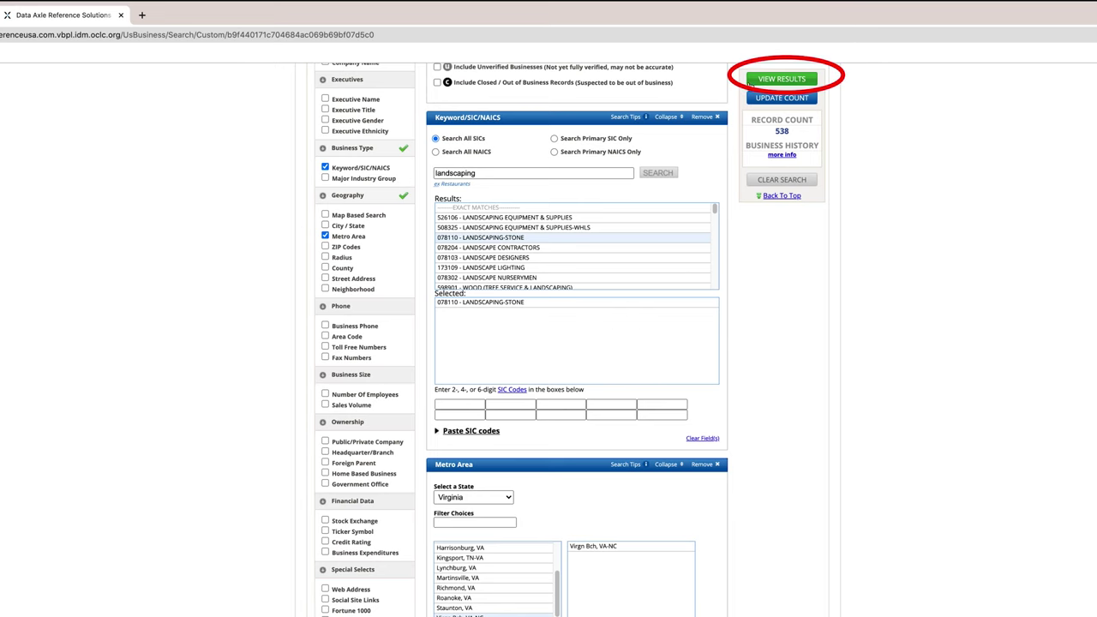
{"action": "left_click", "coordinate": [764, 81]}
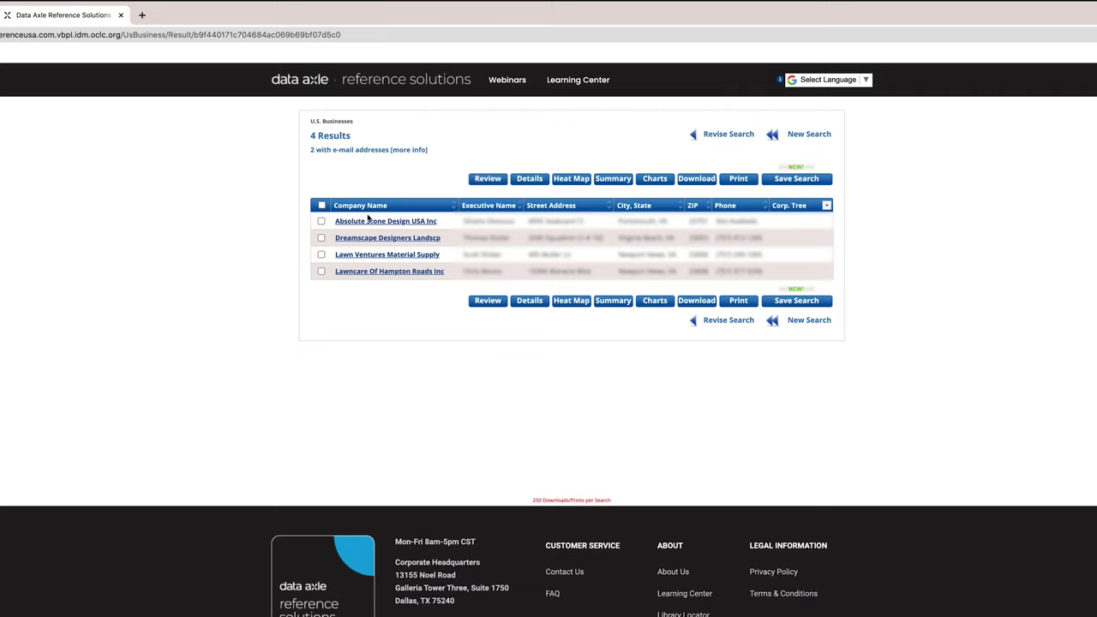
Select the Absolute Stone Design USA Inc record and examine its details down to the business demographics.
{"action": "left_click", "coordinate": [321, 221]}
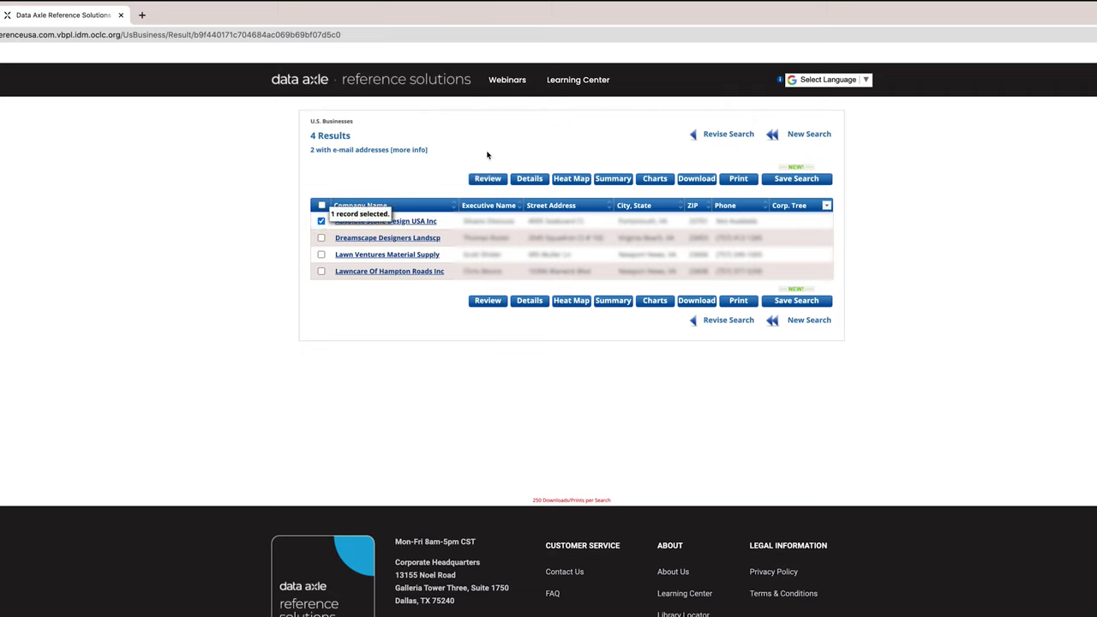
{"action": "left_click", "coordinate": [489, 179]}
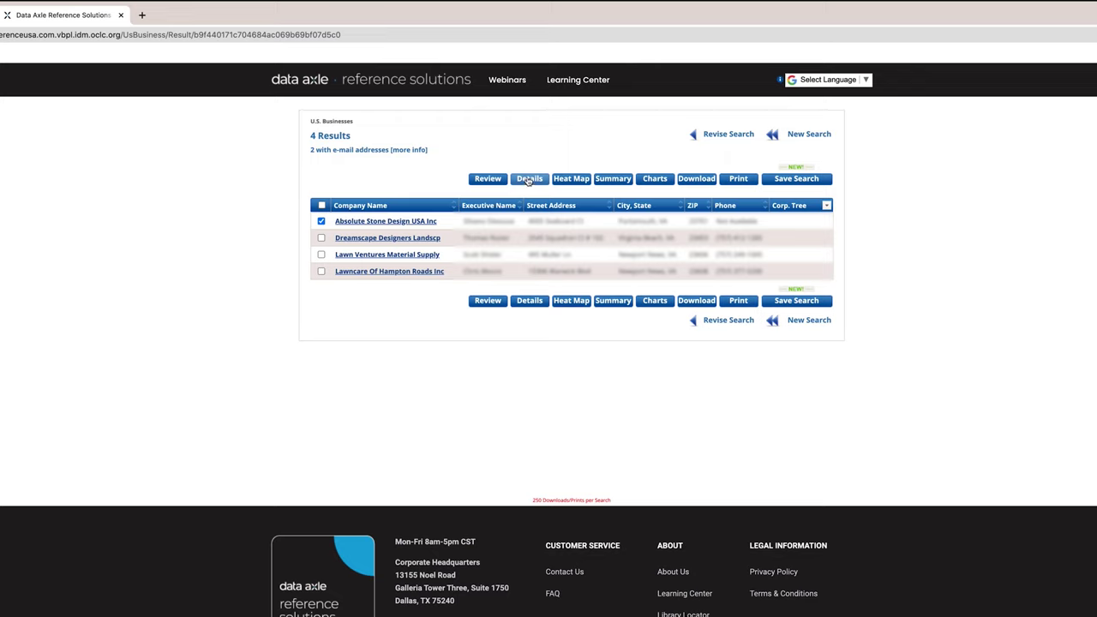
{"action": "left_click", "coordinate": [529, 180]}
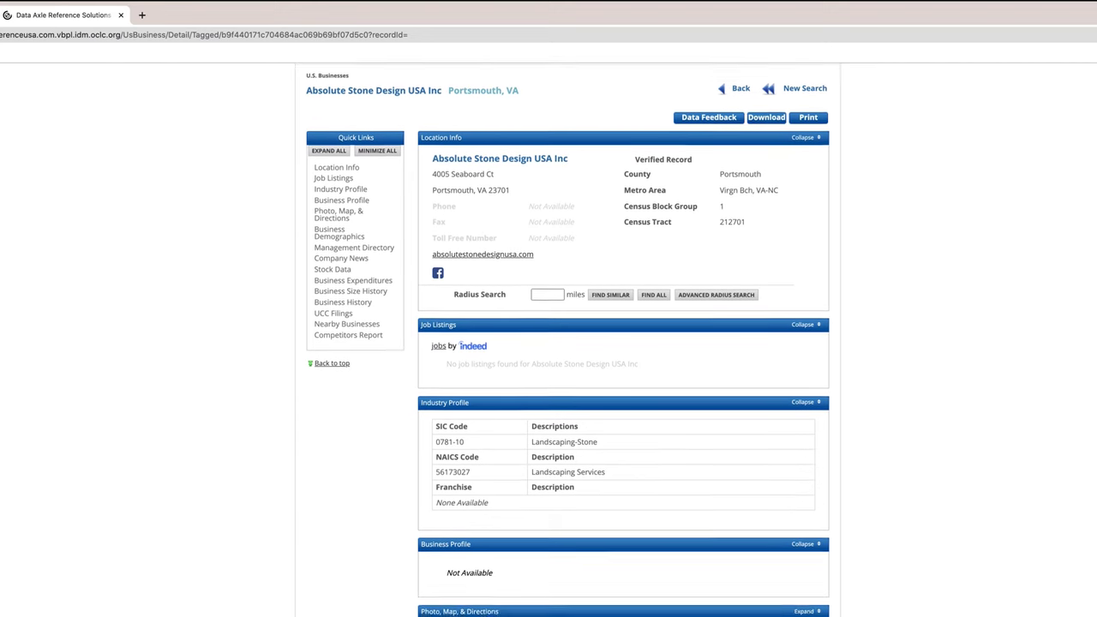
{"action": "scroll", "coordinate": [548, 343], "scroll_direction": "down", "scroll_amount": 1}
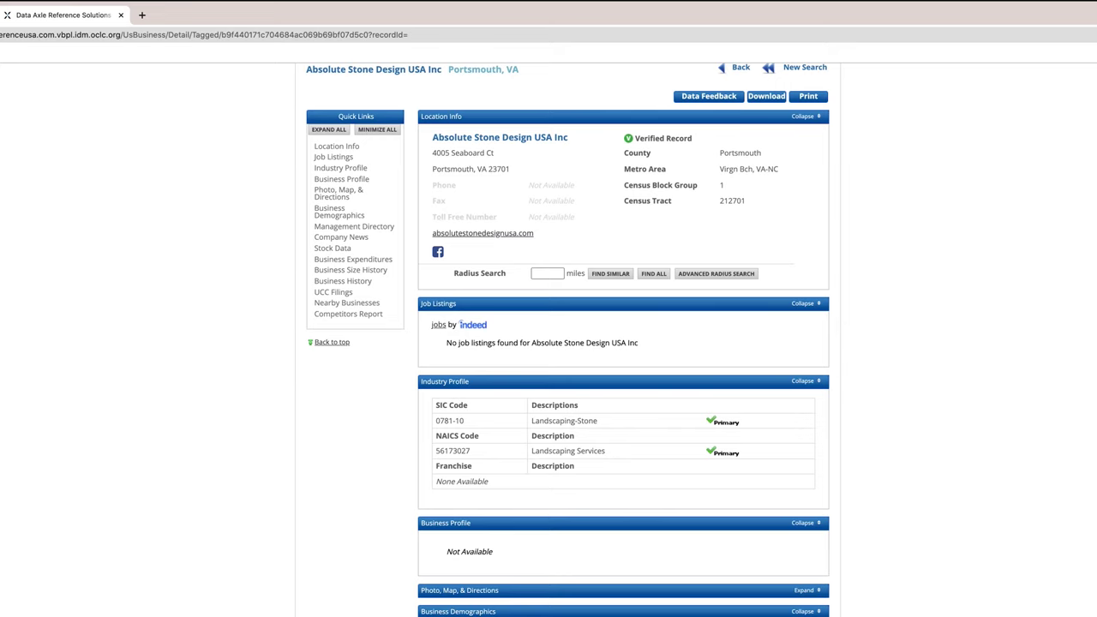
{"action": "scroll", "coordinate": [567, 339], "scroll_direction": "down", "scroll_amount": 5}
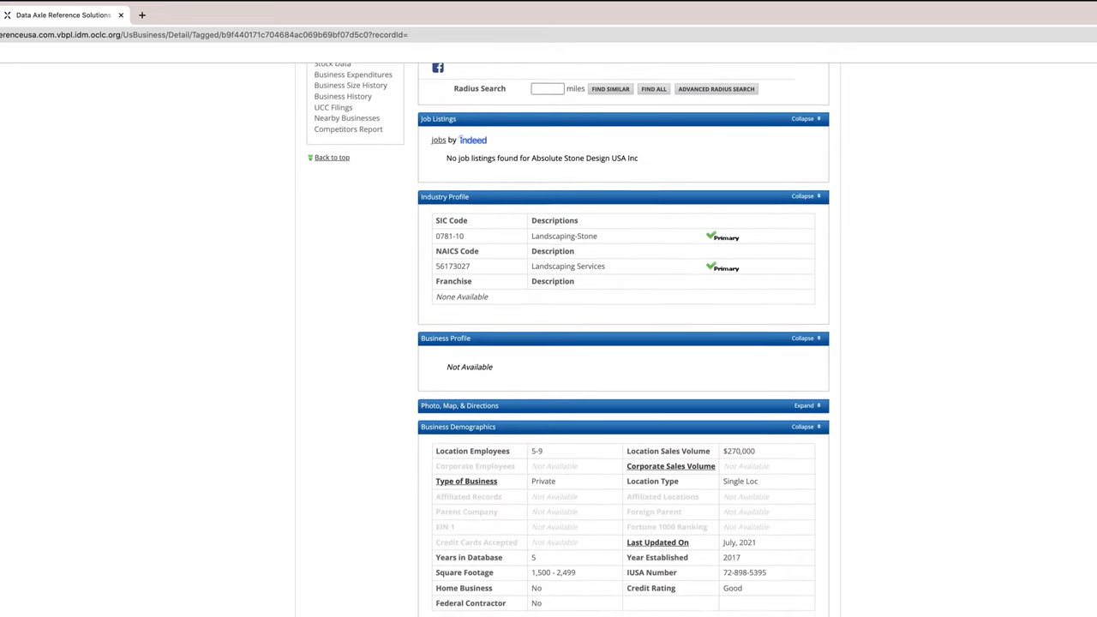
{"action": "scroll", "coordinate": [567, 339], "scroll_direction": "down", "scroll_amount": 1}
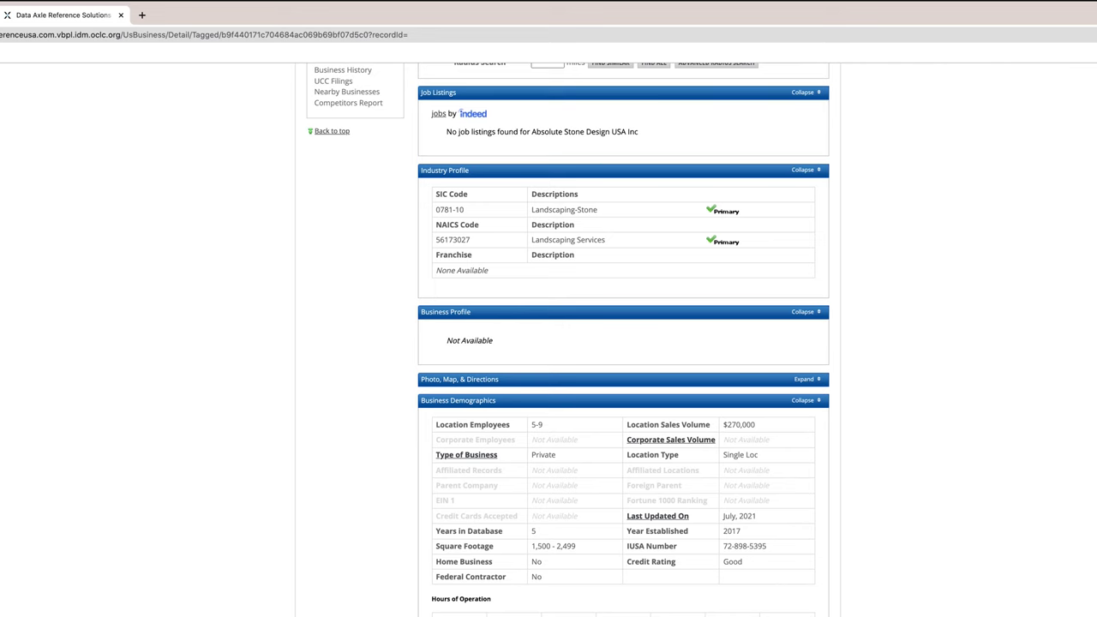
{"action": "key", "text": "alt+Left"}
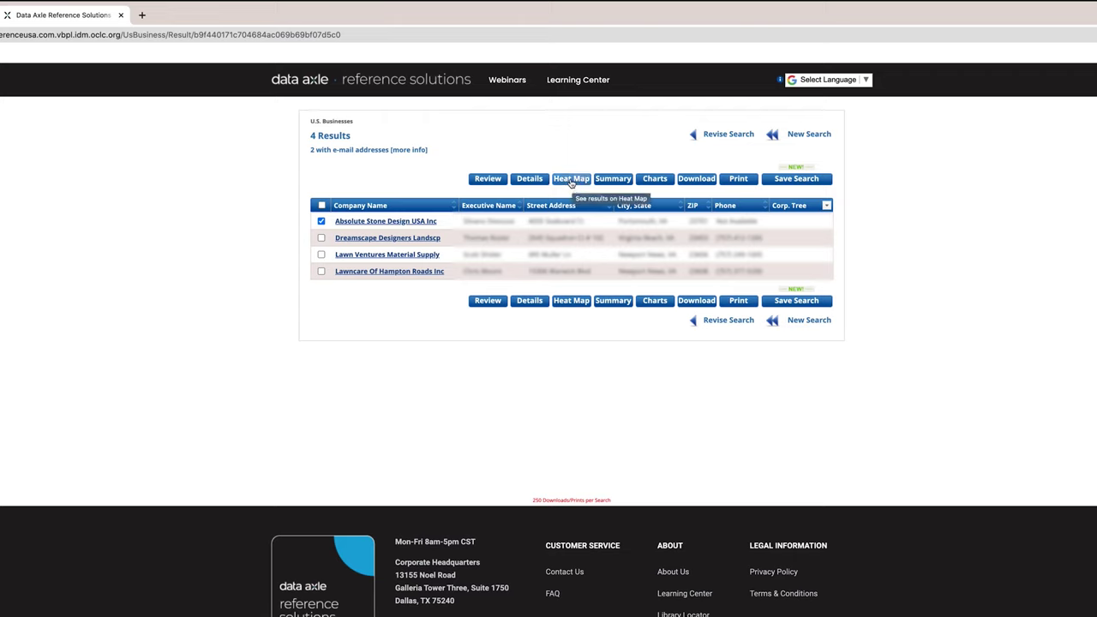
View the results' heat map zoomed for points of interest, showing Transportation and Police & Fire Departments.
{"action": "left_click", "coordinate": [570, 178]}
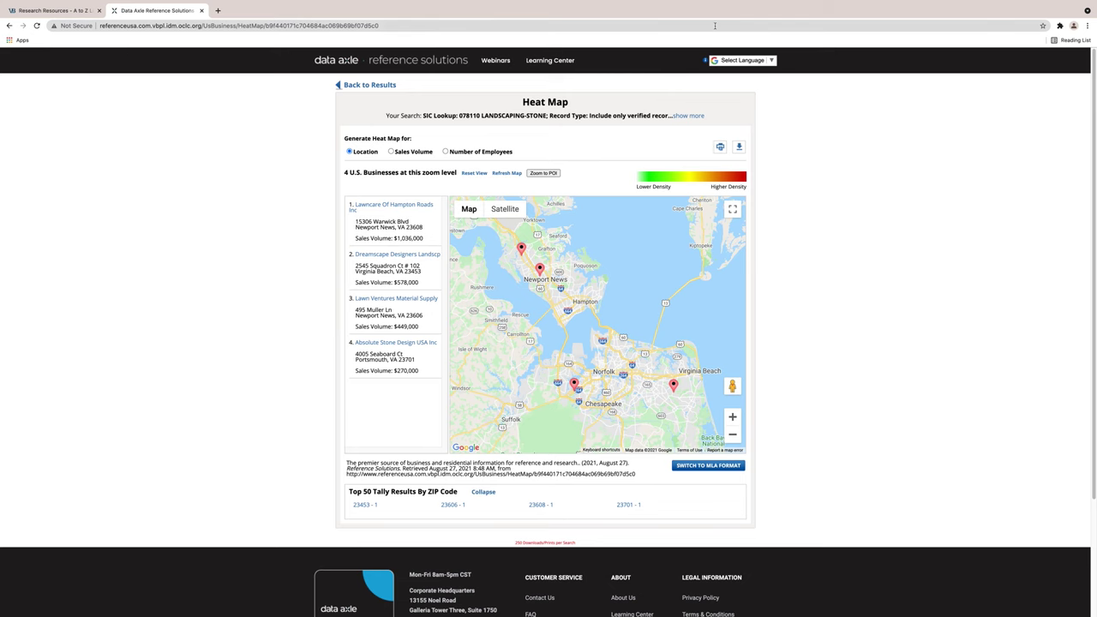
{"action": "left_click", "coordinate": [506, 174]}
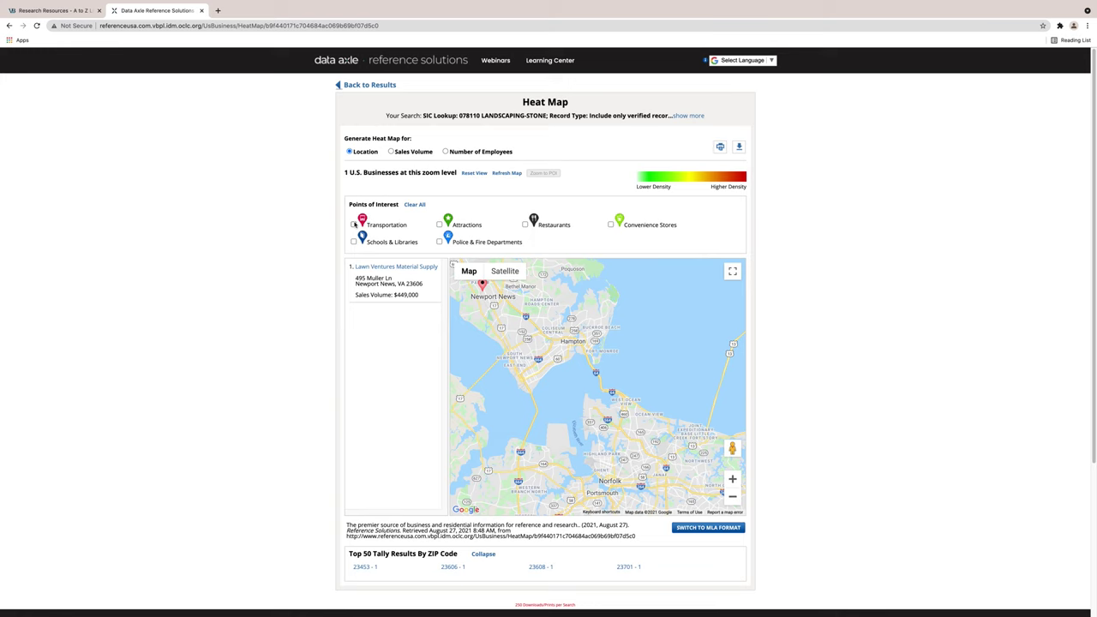
{"action": "left_click", "coordinate": [354, 225]}
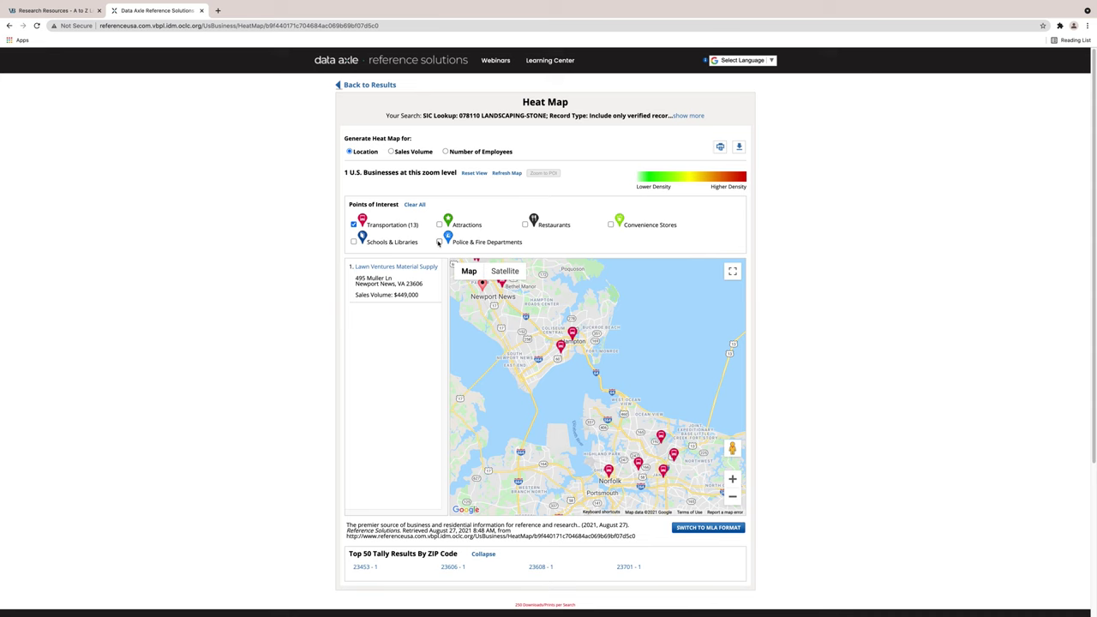
{"action": "left_click", "coordinate": [439, 242]}
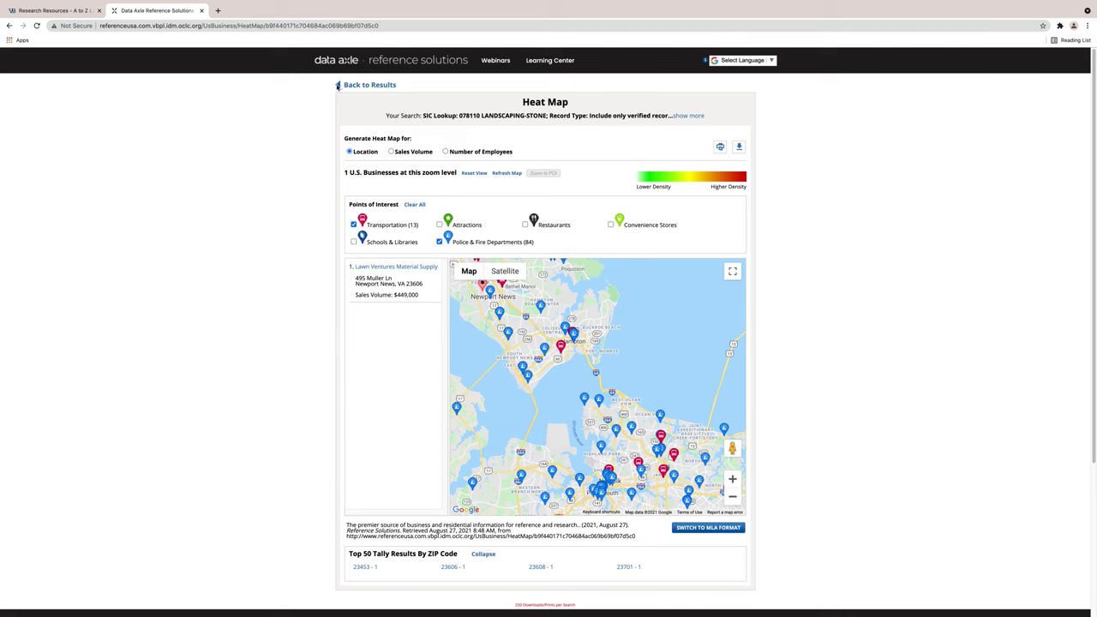
{"action": "left_click", "coordinate": [337, 85]}
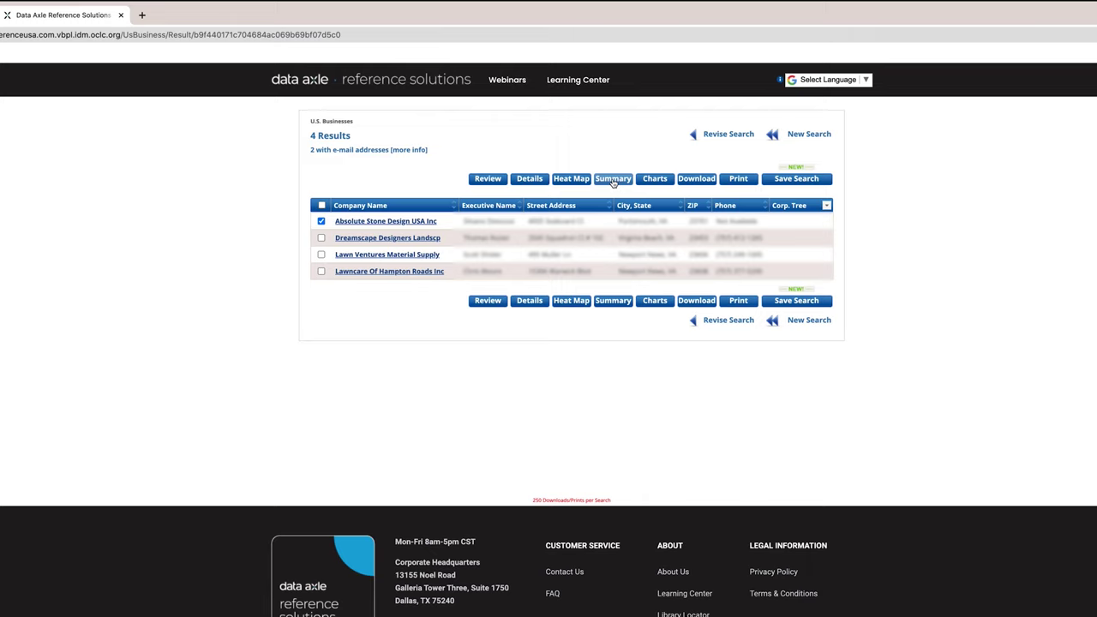
View a data summary of the results with counts broken down by Sales Volume and Employee Size.
{"action": "left_click", "coordinate": [321, 237]}
{"action": "left_click", "coordinate": [613, 178]}
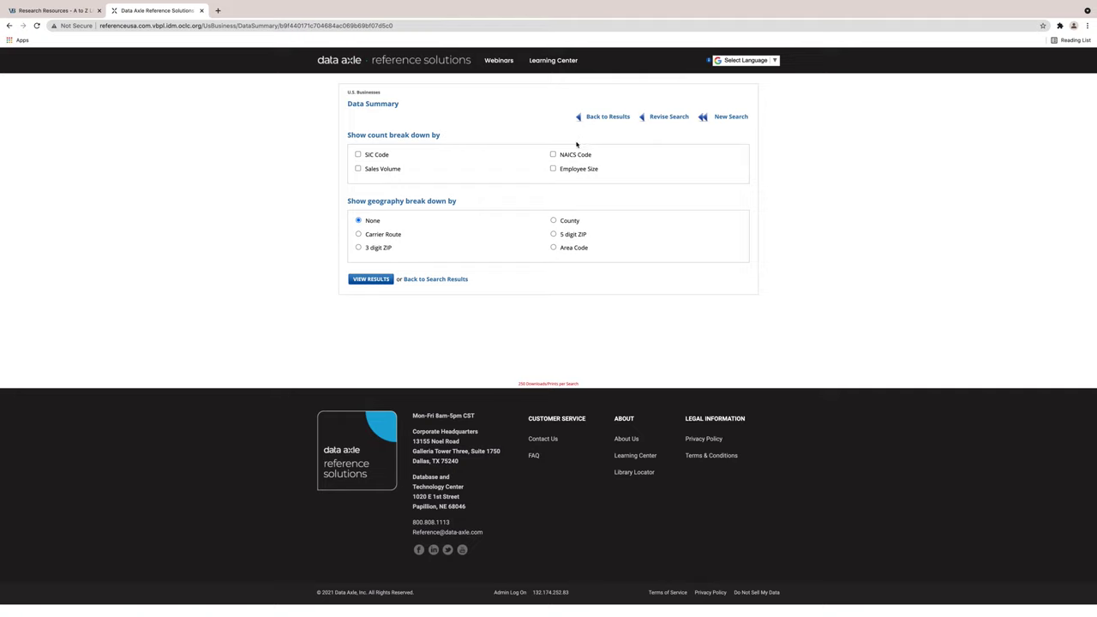
{"action": "left_click", "coordinate": [360, 168]}
{"action": "left_click", "coordinate": [552, 169]}
{"action": "left_click", "coordinate": [377, 280]}
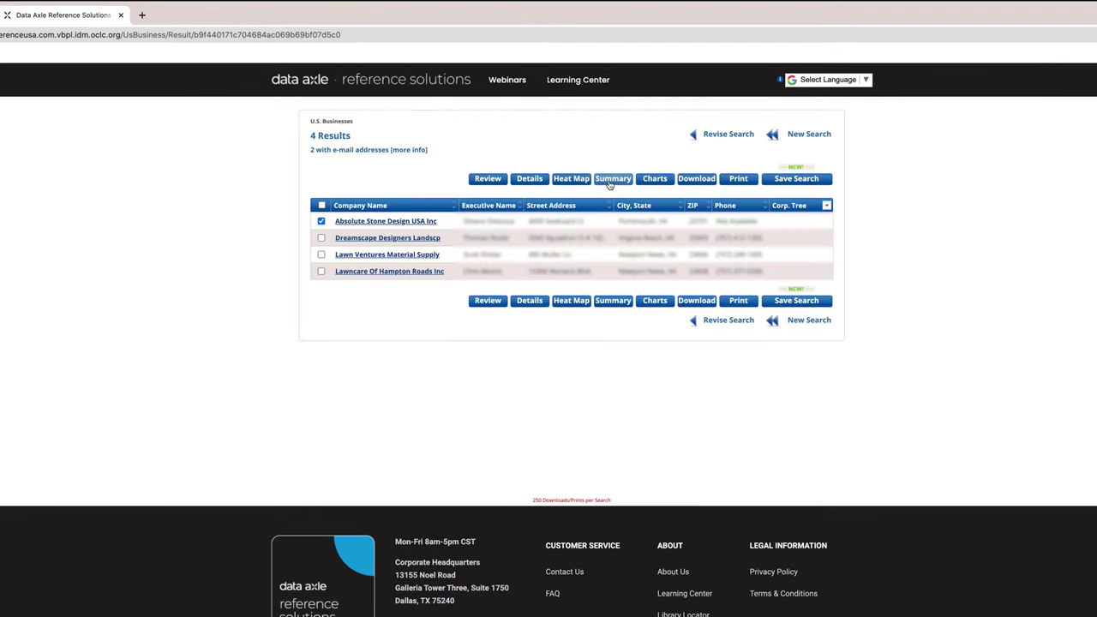
Remove the Metro Area criterion, search the SIC keywords for "landscaping" and add 078103 - Landscape Designers to the selection.
{"action": "left_click", "coordinate": [357, 182]}
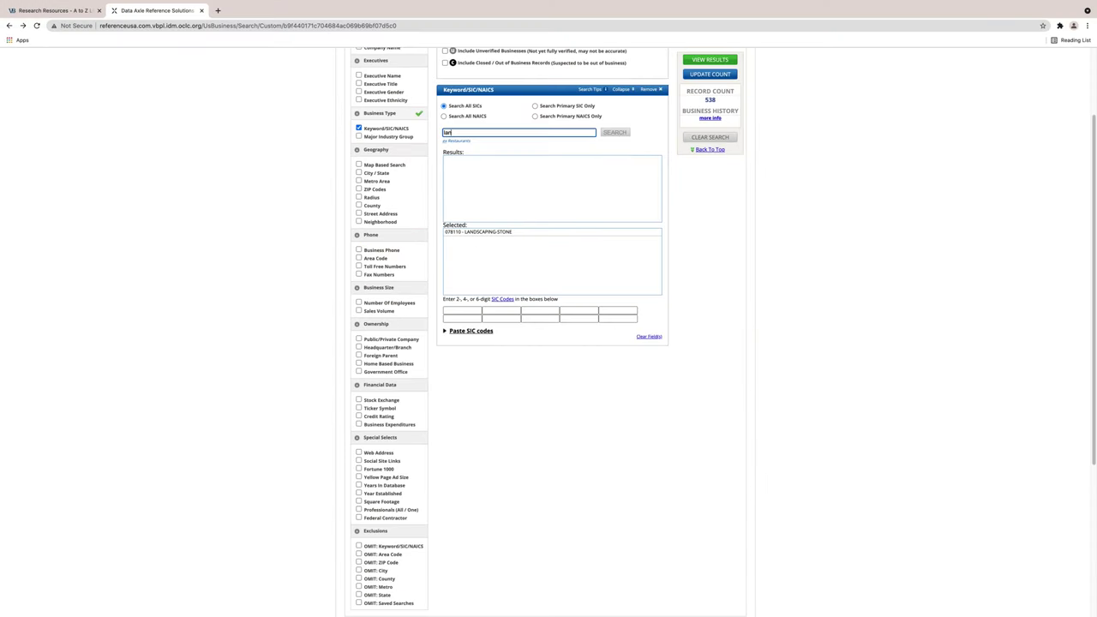
{"action": "type", "text": "landscaping"}
{"action": "left_click", "coordinate": [615, 133]}
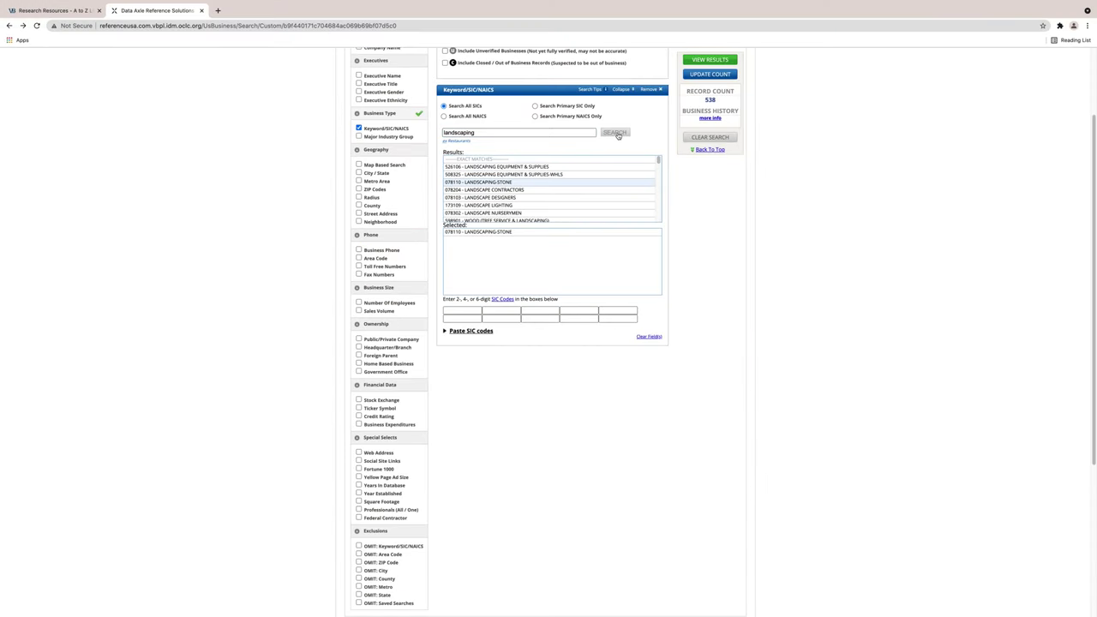
{"action": "left_click", "coordinate": [508, 198]}
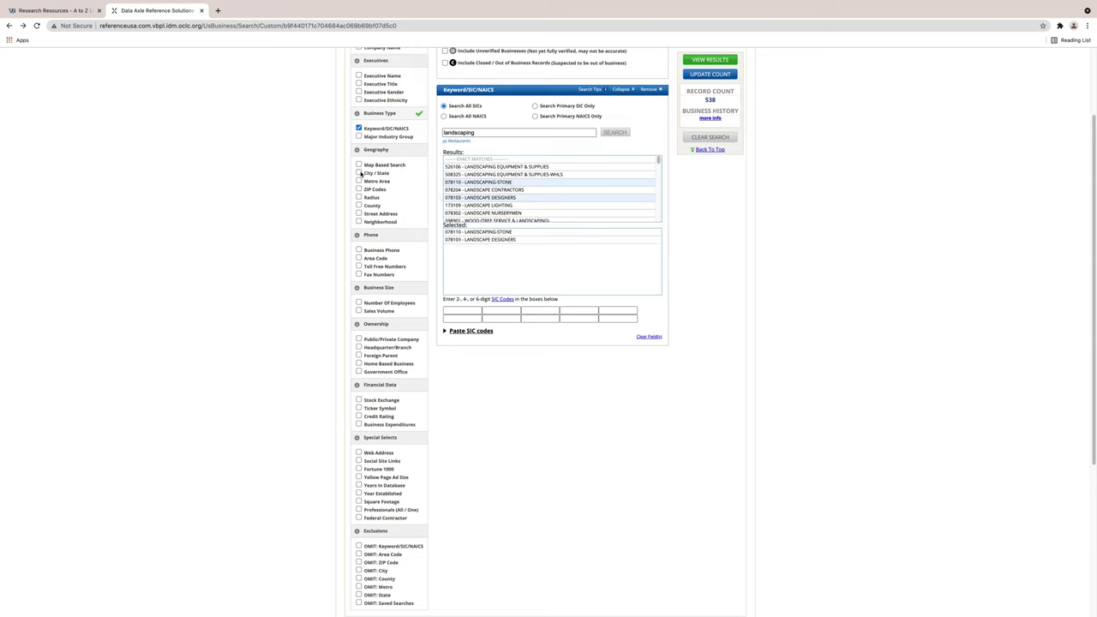
Add a City / State criterion and select Virginia as the state.
{"action": "left_click", "coordinate": [359, 173]}
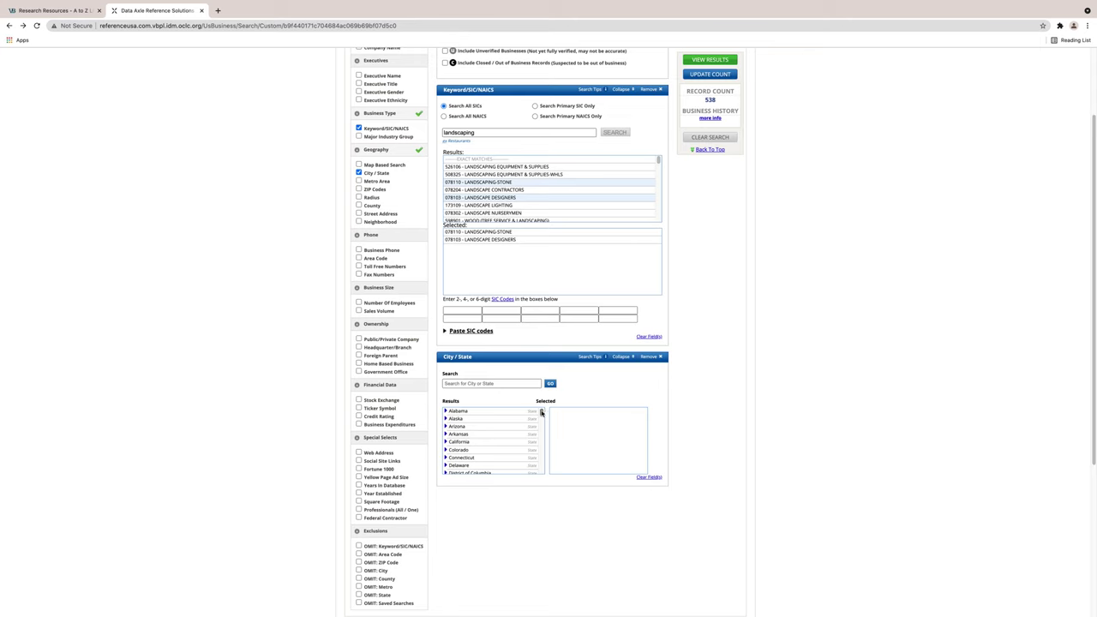
{"action": "left_click_drag", "start_coordinate": [540, 415], "coordinate": [540, 460]}
{"action": "left_click", "coordinate": [453, 467]}
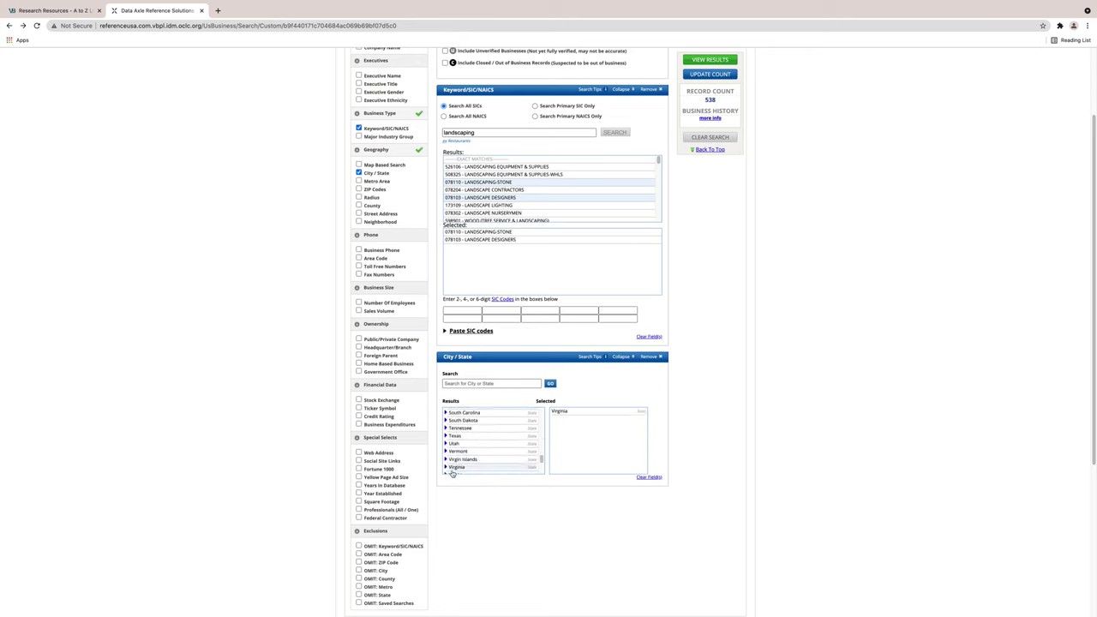
Add a Number Of Employees criterion with the ranges 1-4, 5-9, 10-19, 20-49 and 50-99.
{"action": "left_click", "coordinate": [359, 302]}
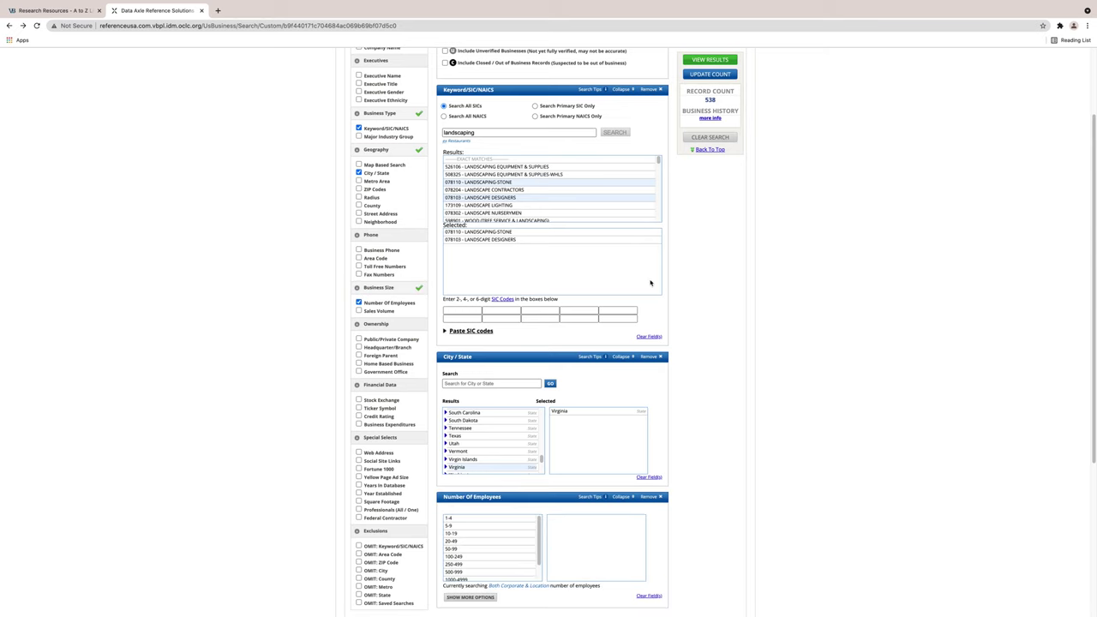
{"action": "left_click", "coordinate": [451, 519]}
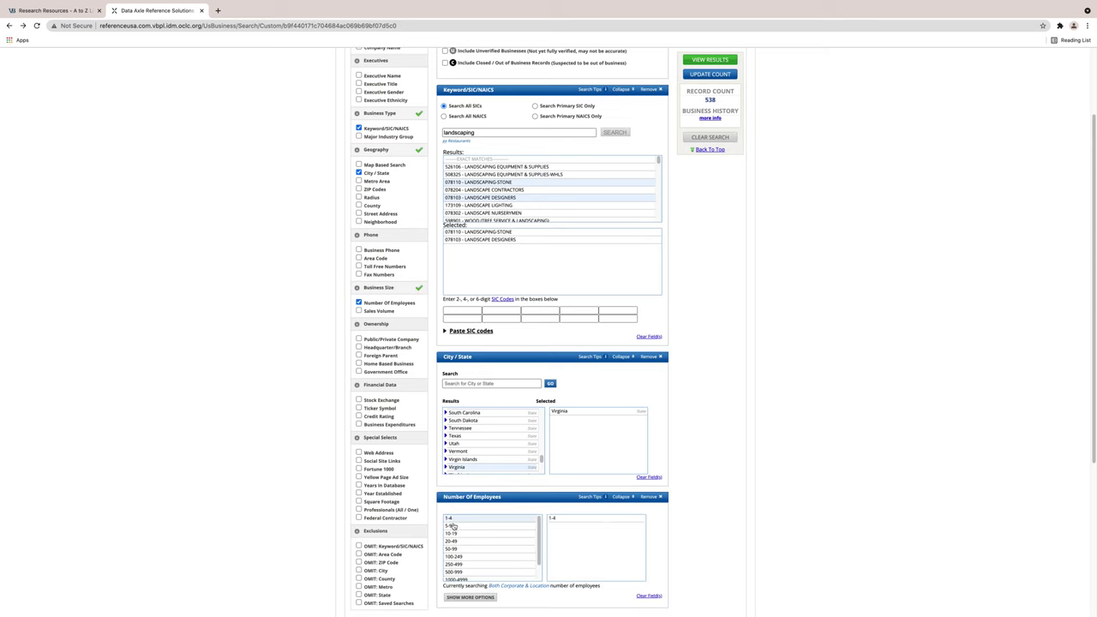
{"action": "left_click", "coordinate": [451, 526]}
{"action": "left_click", "coordinate": [453, 534]}
{"action": "left_click", "coordinate": [454, 541]}
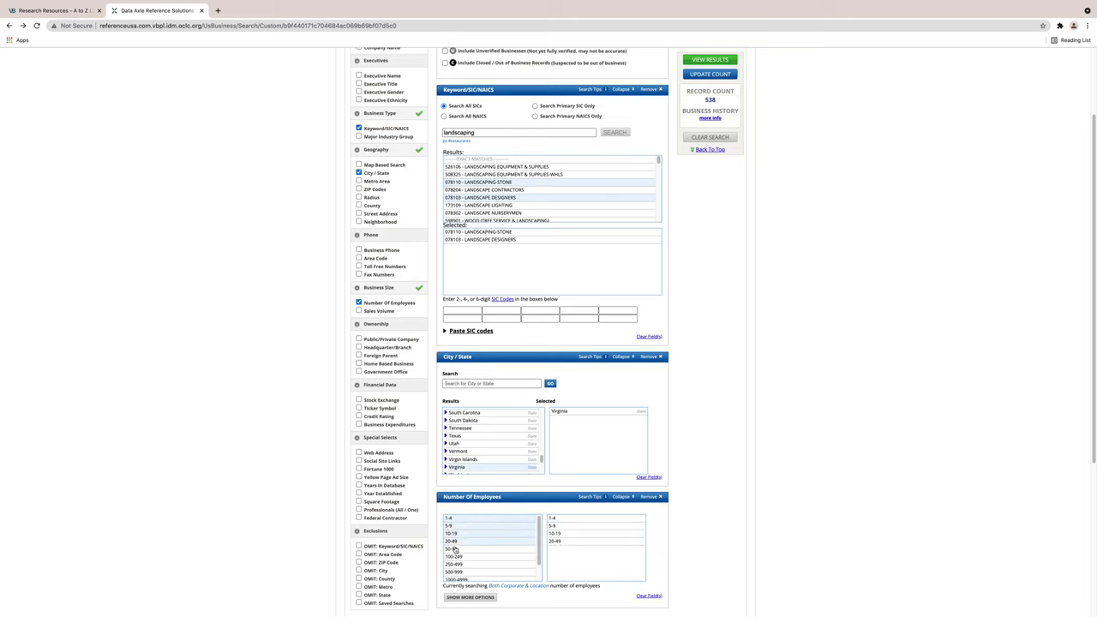
{"action": "left_click", "coordinate": [456, 549]}
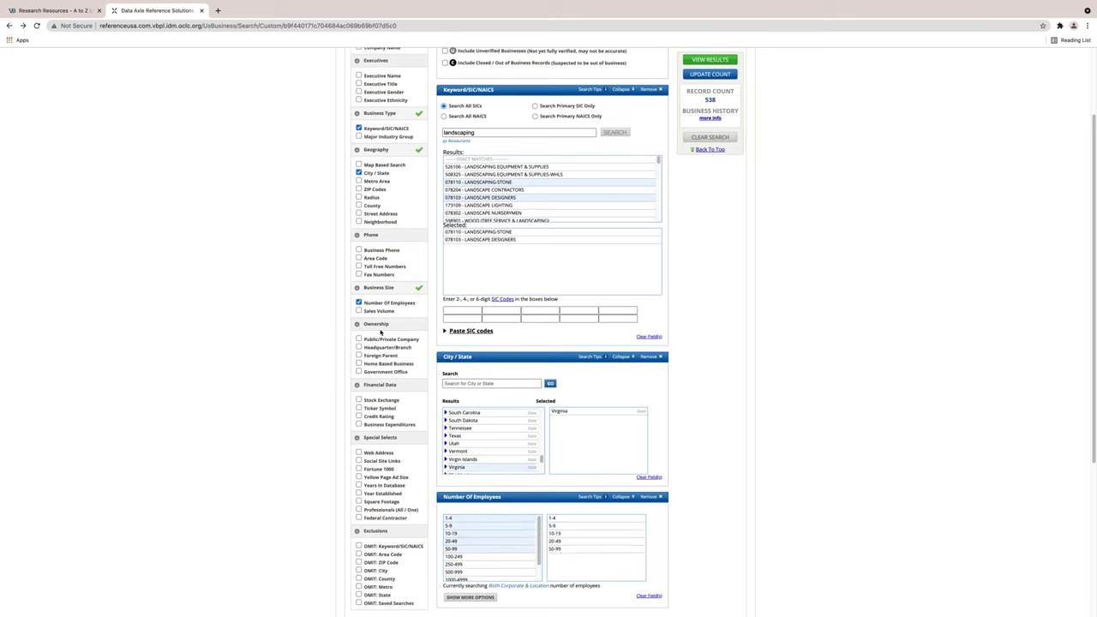
Add a Sales Volume criterion of Less Than $500,000 and view the search results.
{"action": "left_click", "coordinate": [358, 310]}
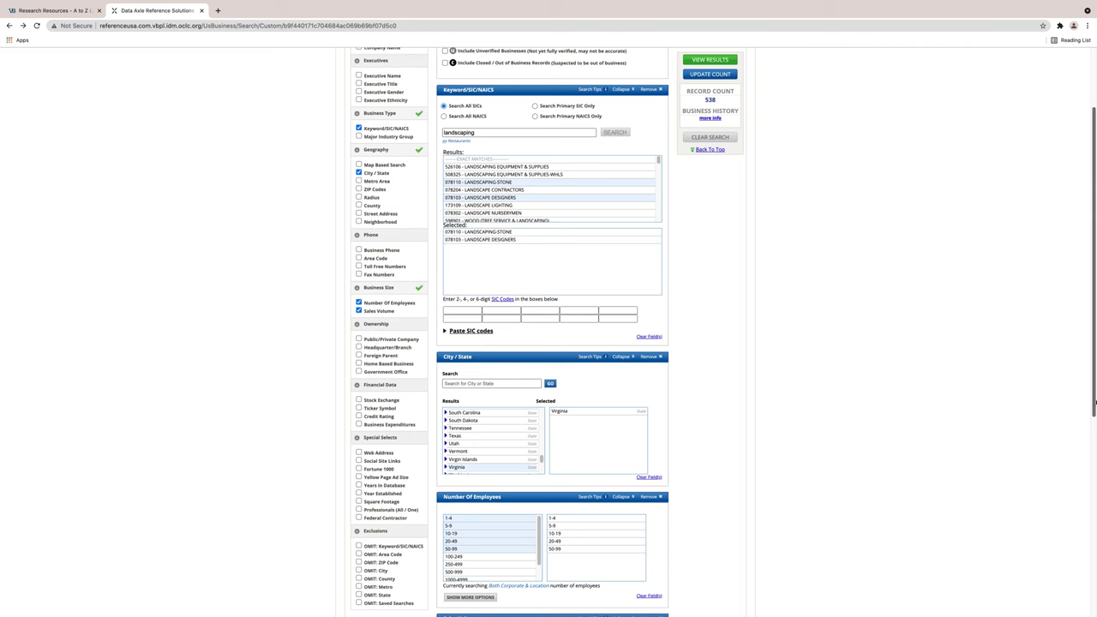
{"action": "scroll", "coordinate": [1094, 401], "scroll_direction": "down", "scroll_amount": 1}
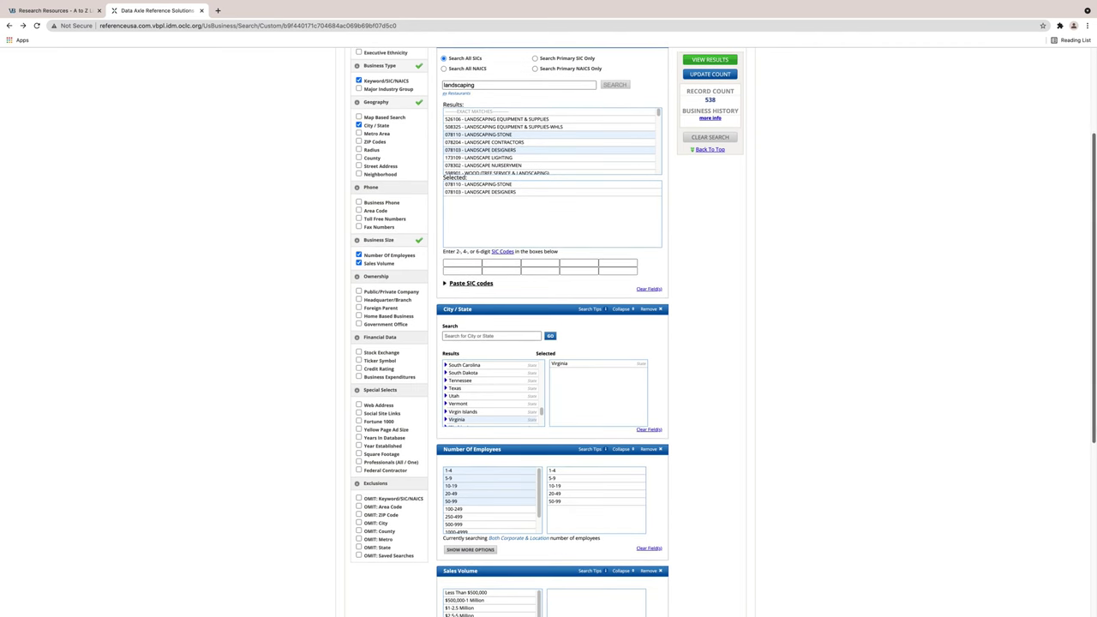
{"action": "scroll", "coordinate": [548, 343], "scroll_direction": "down", "scroll_amount": 1}
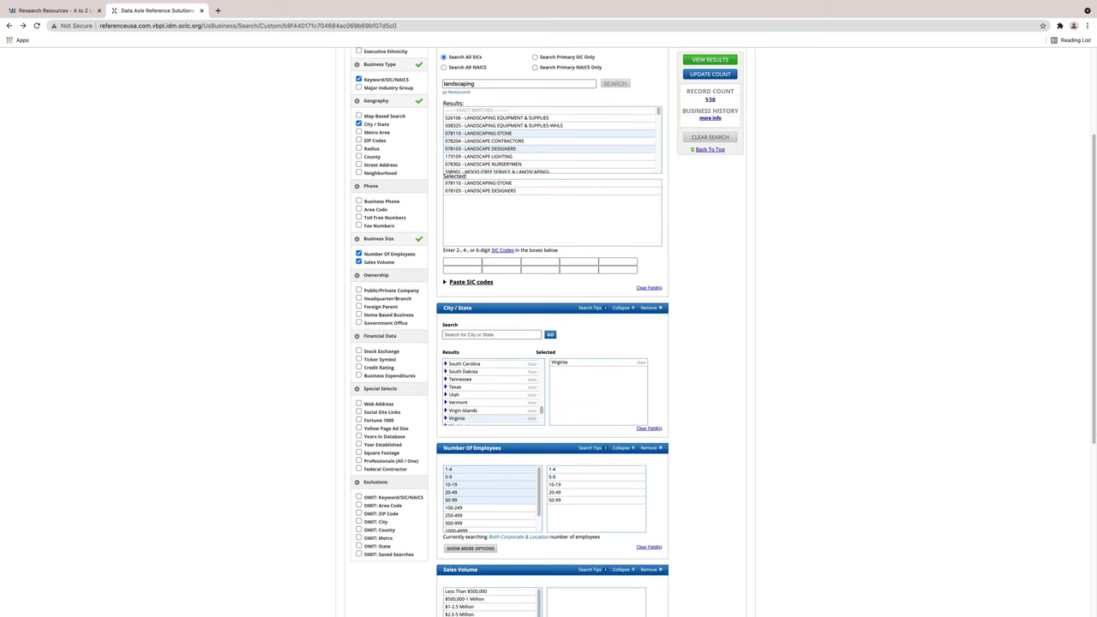
{"action": "scroll", "coordinate": [679, 481], "scroll_direction": "down", "scroll_amount": 2}
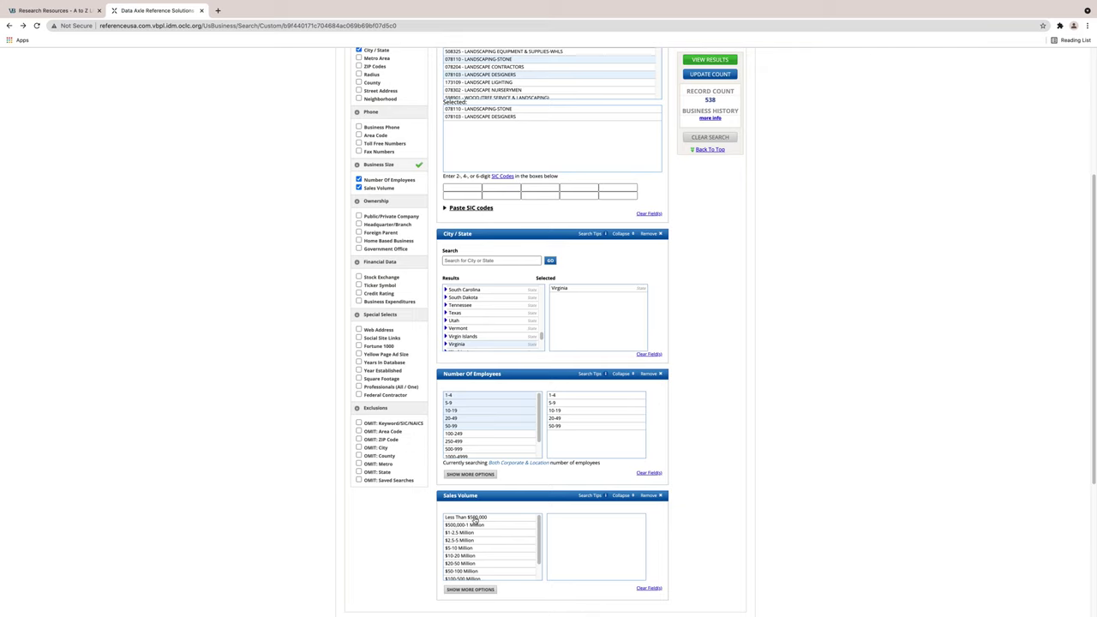
{"action": "left_click", "coordinate": [474, 520]}
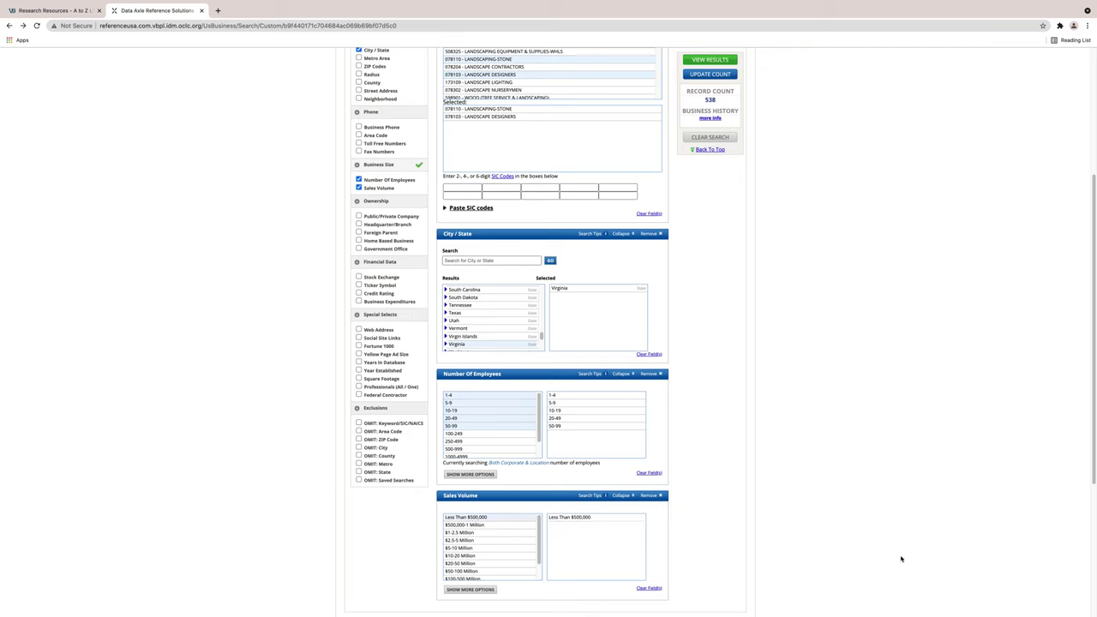
{"action": "left_click", "coordinate": [708, 60]}
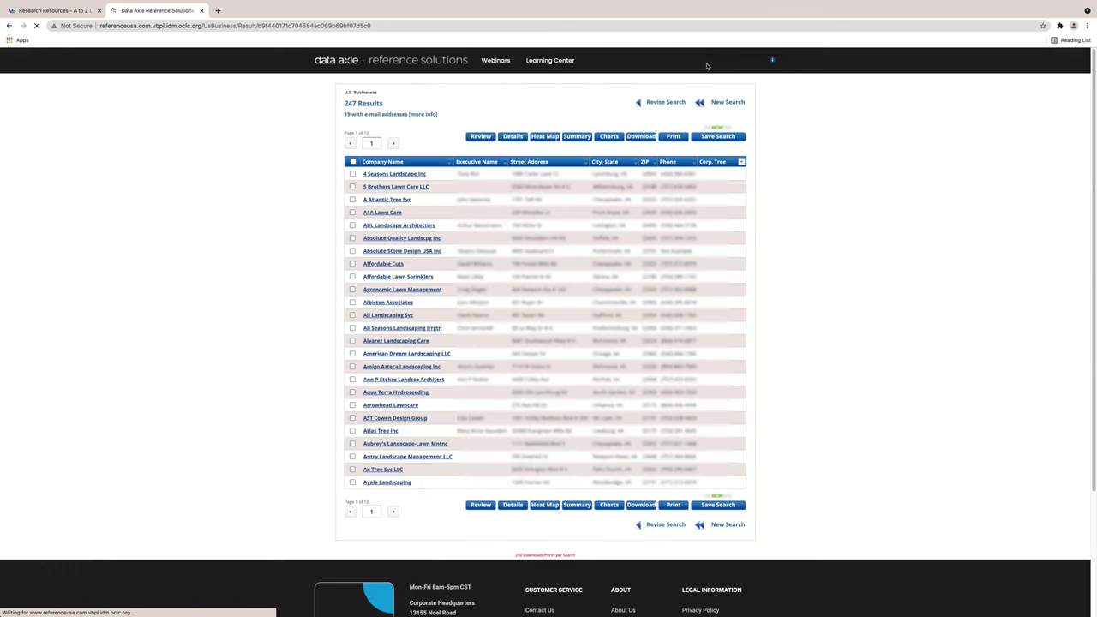
View the results' charts and examine the summary report of business counts by city.
{"action": "left_click", "coordinate": [610, 137]}
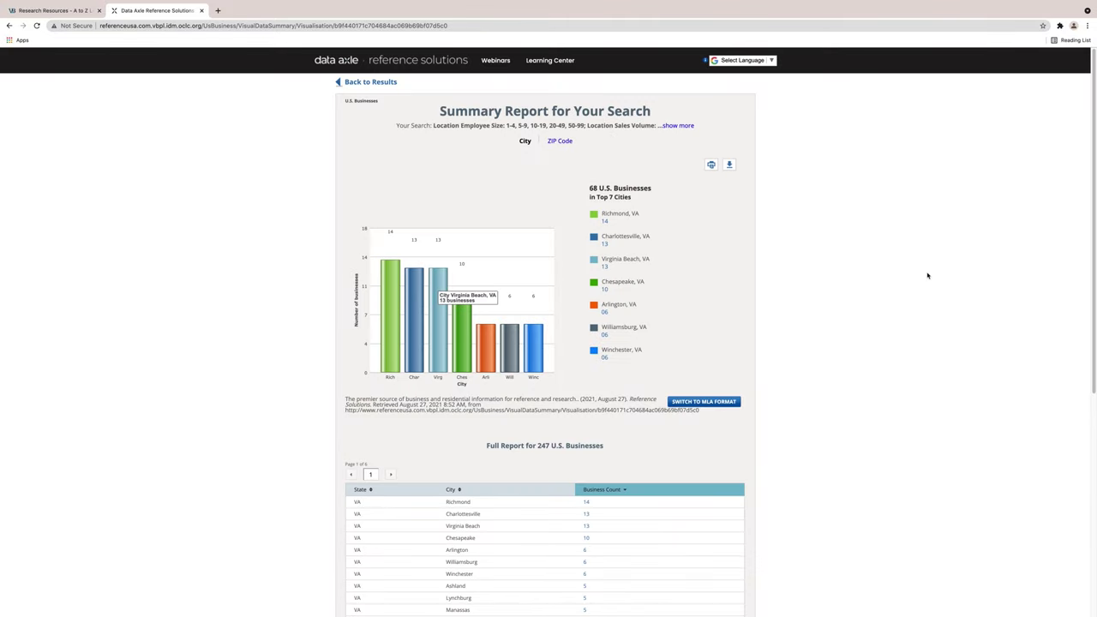
{"action": "left_click_drag", "start_coordinate": [1093, 288], "coordinate": [1093, 308]}
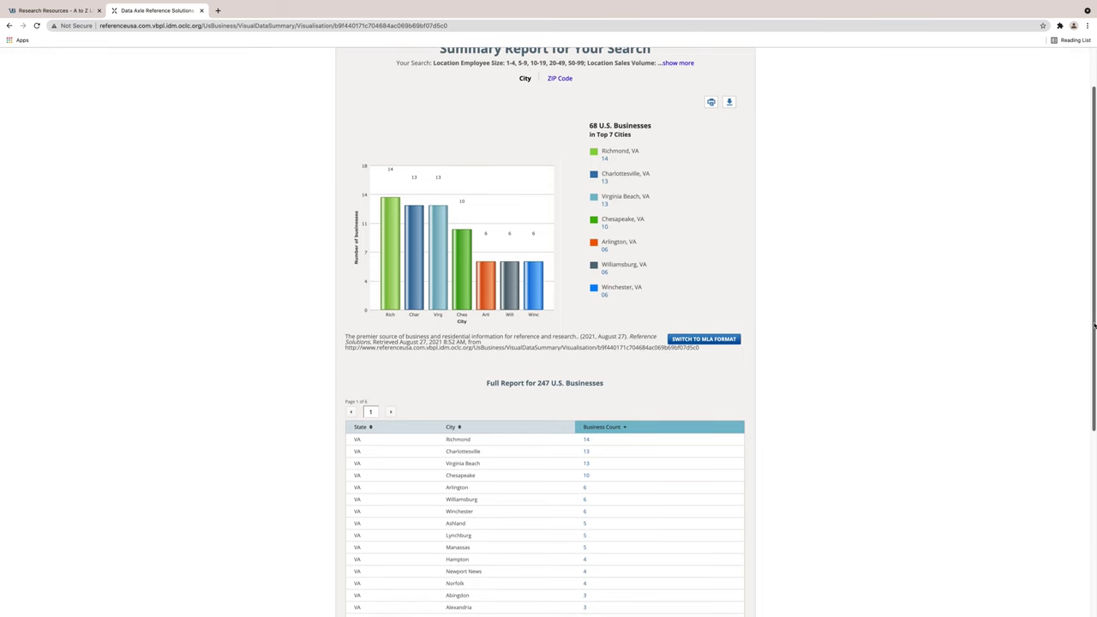
{"action": "mouse_move", "coordinate": [418, 222]}
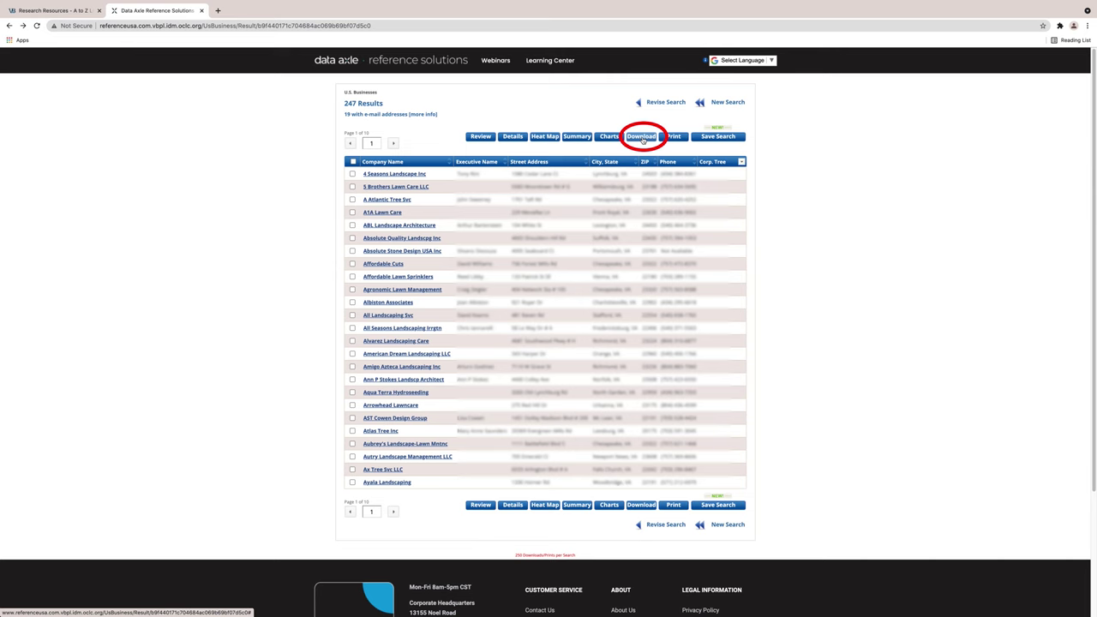
Set up a custom print of the first two result records, adding the Management Directory and Business Expenditures sections.
{"action": "left_click", "coordinate": [643, 139]}
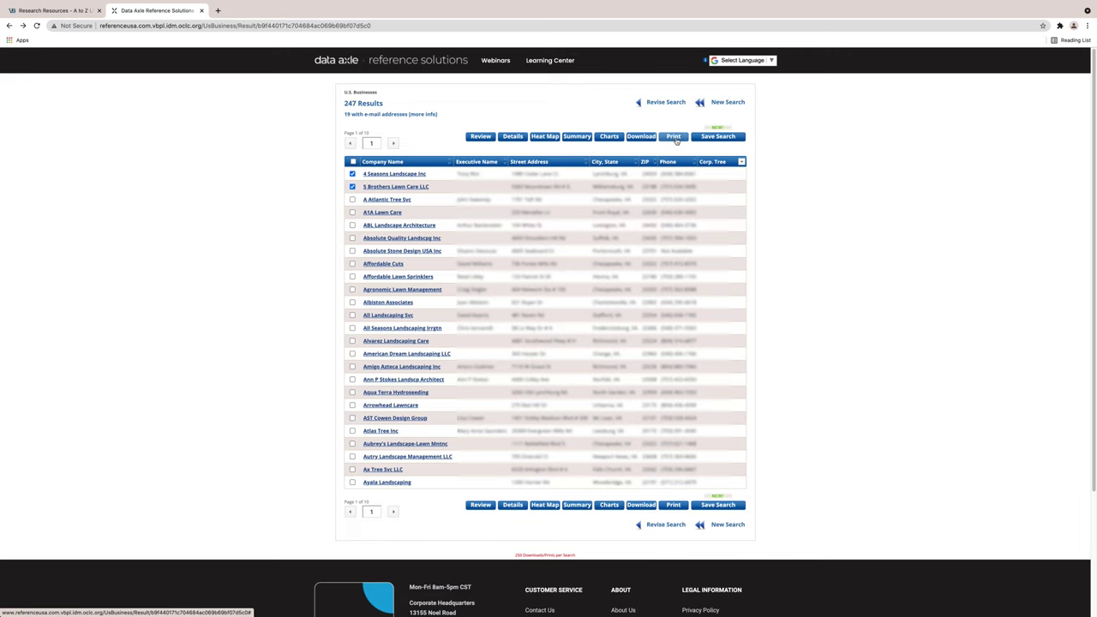
{"action": "left_click", "coordinate": [675, 137]}
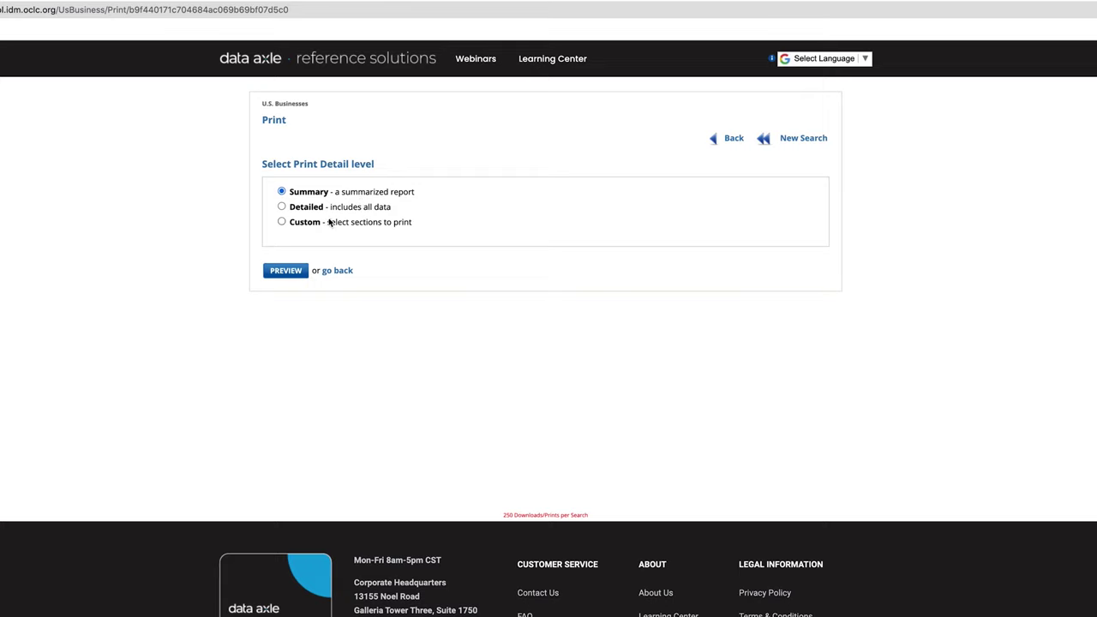
{"action": "left_click", "coordinate": [282, 222]}
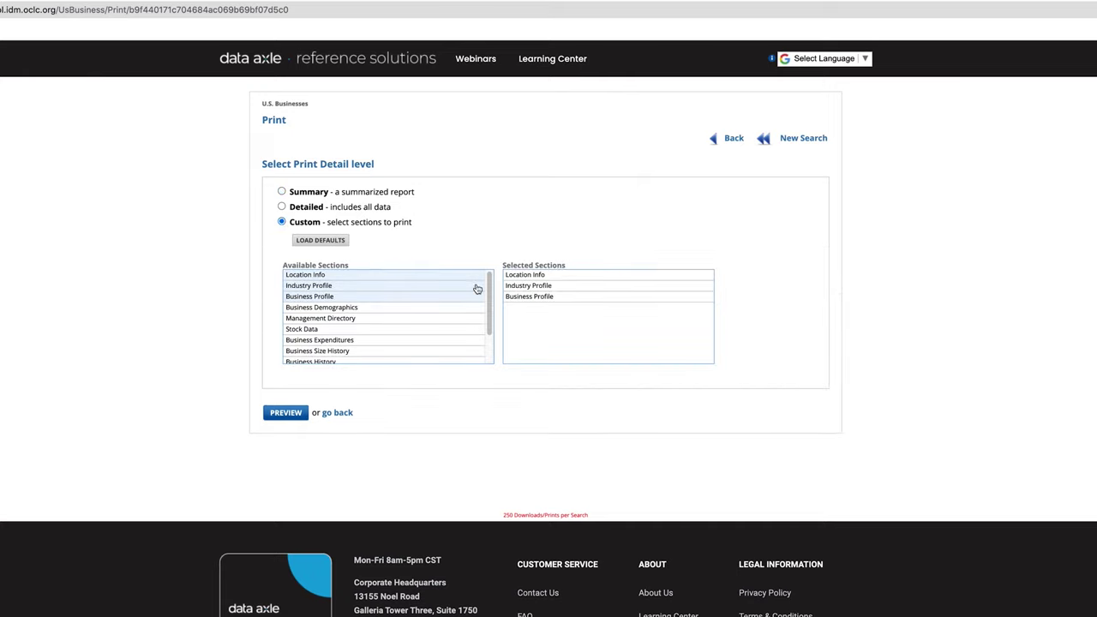
{"action": "left_click", "coordinate": [351, 318]}
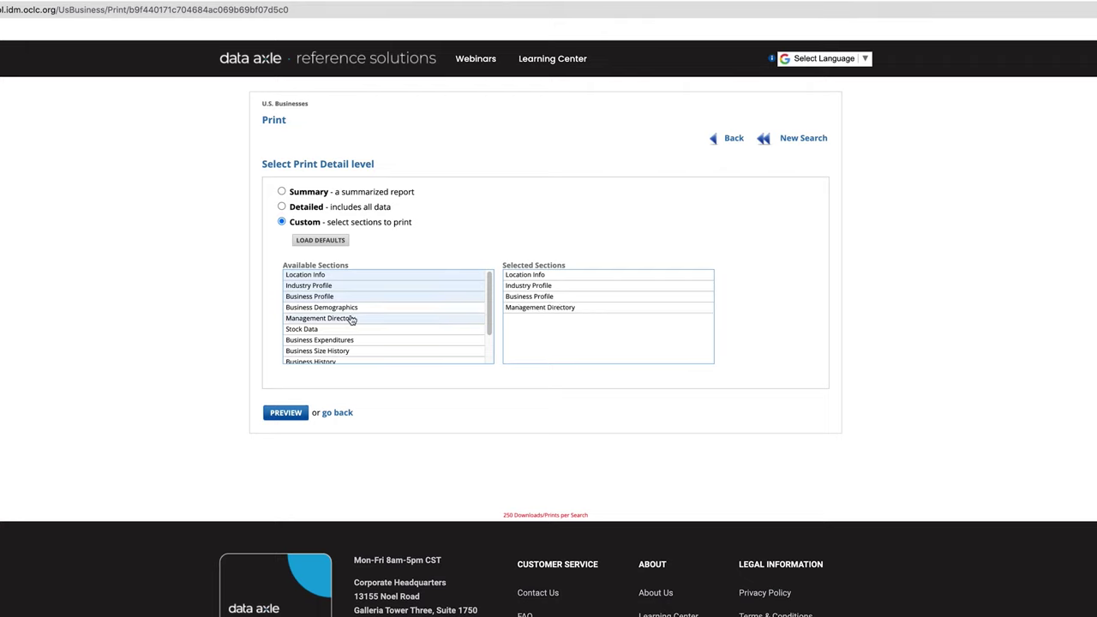
{"action": "left_click", "coordinate": [392, 342]}
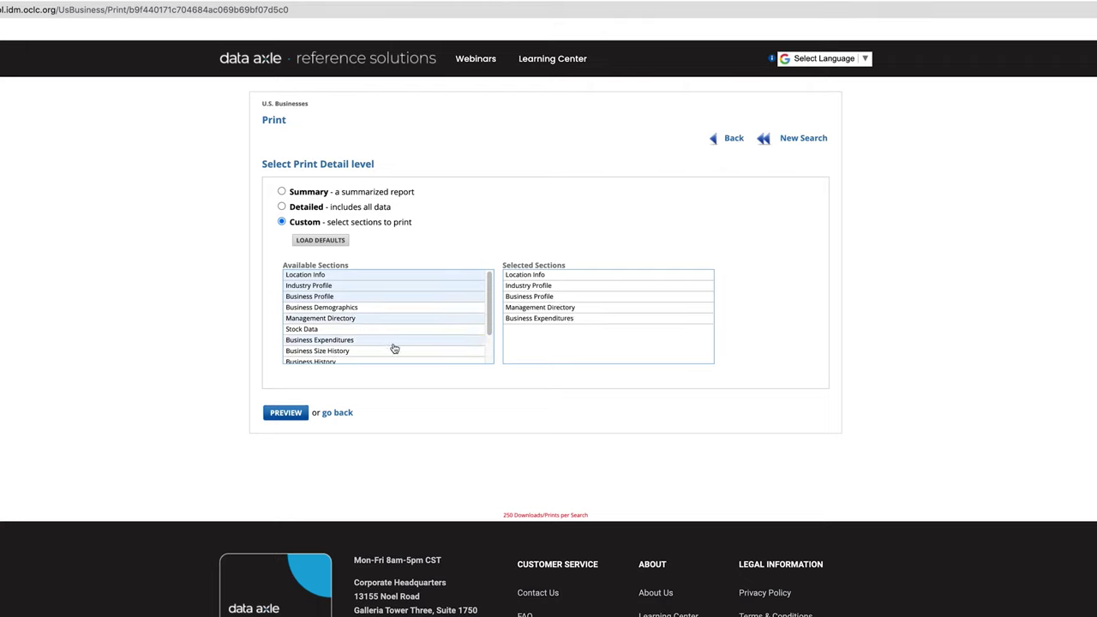
{"action": "left_click_drag", "start_coordinate": [487, 334], "coordinate": [487, 349]}
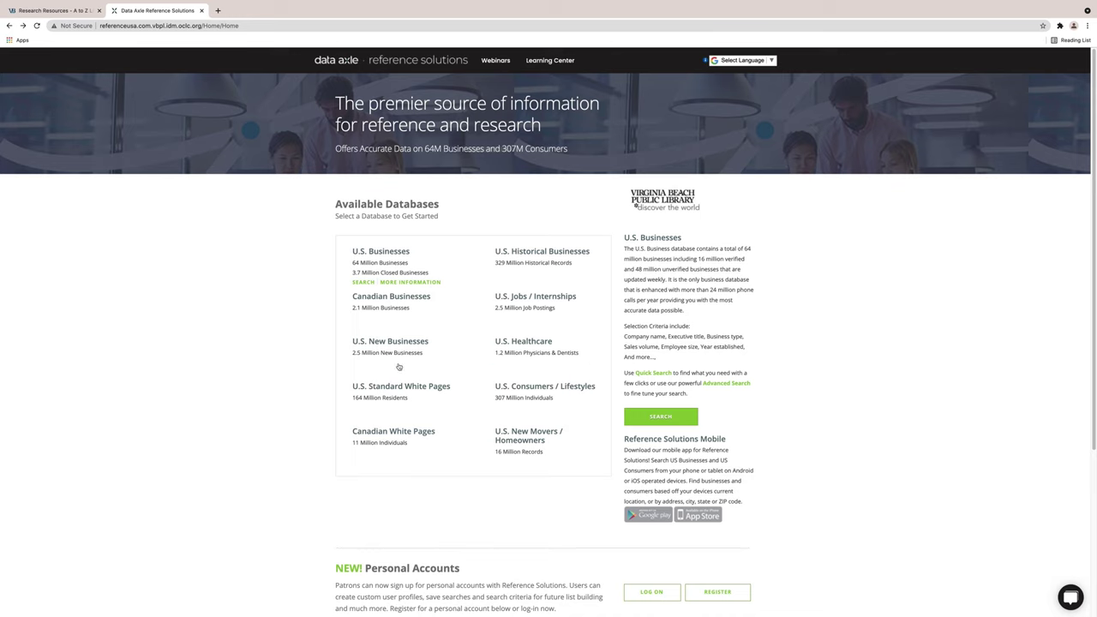
Open the custom search of the U.S. New Businesses database and add a Date Ranges criterion of Last 6 Months.
{"action": "mouse_move", "coordinate": [364, 364]}
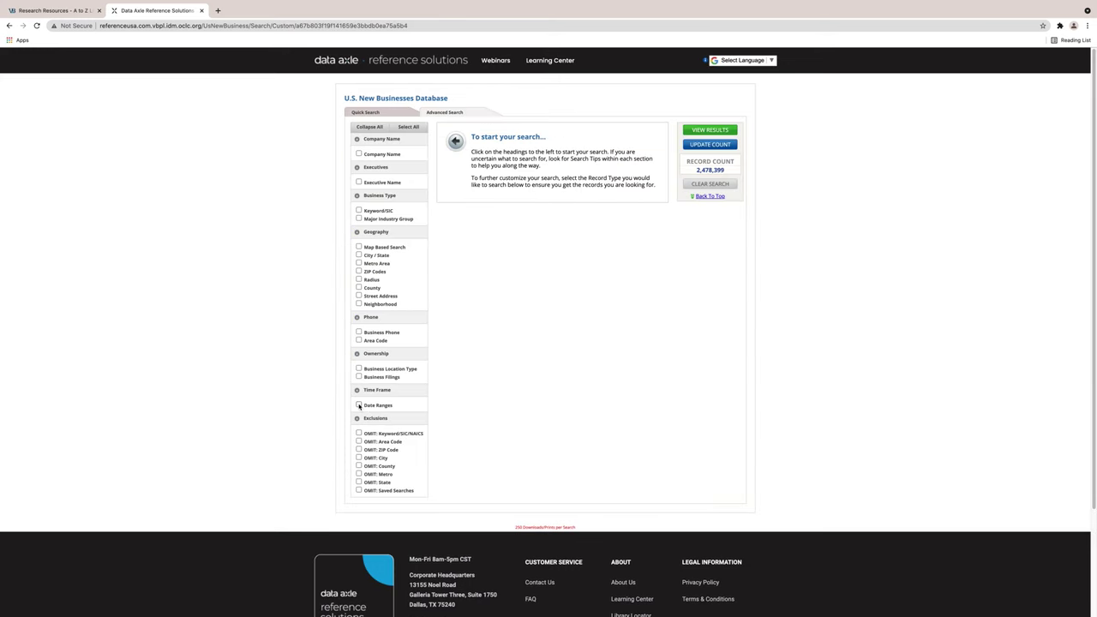
{"action": "left_click", "coordinate": [359, 405]}
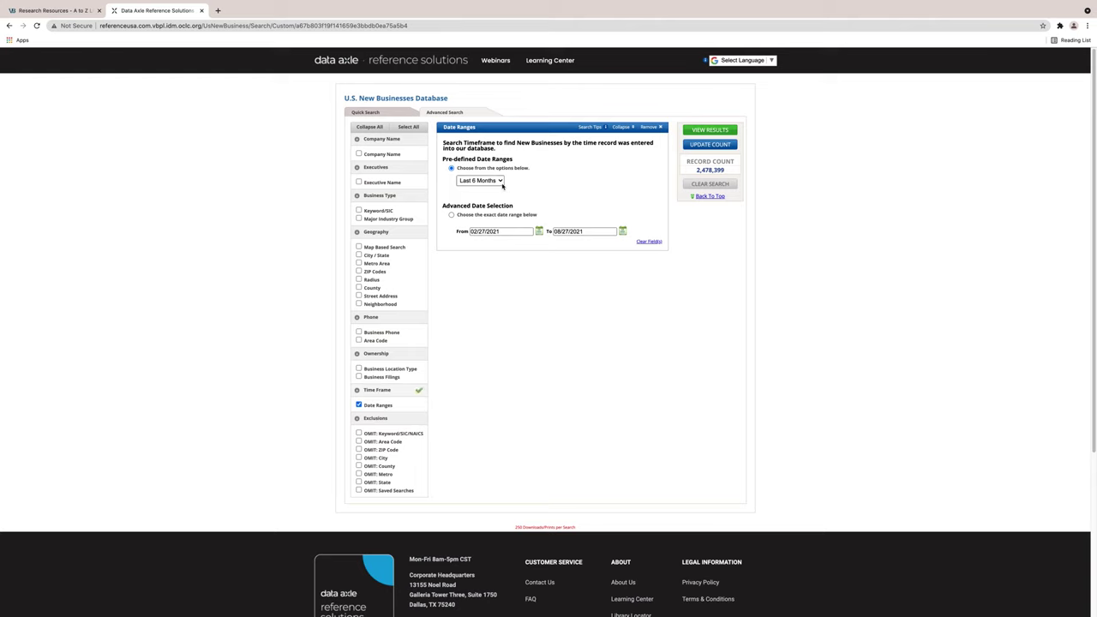
{"action": "left_click", "coordinate": [501, 180]}
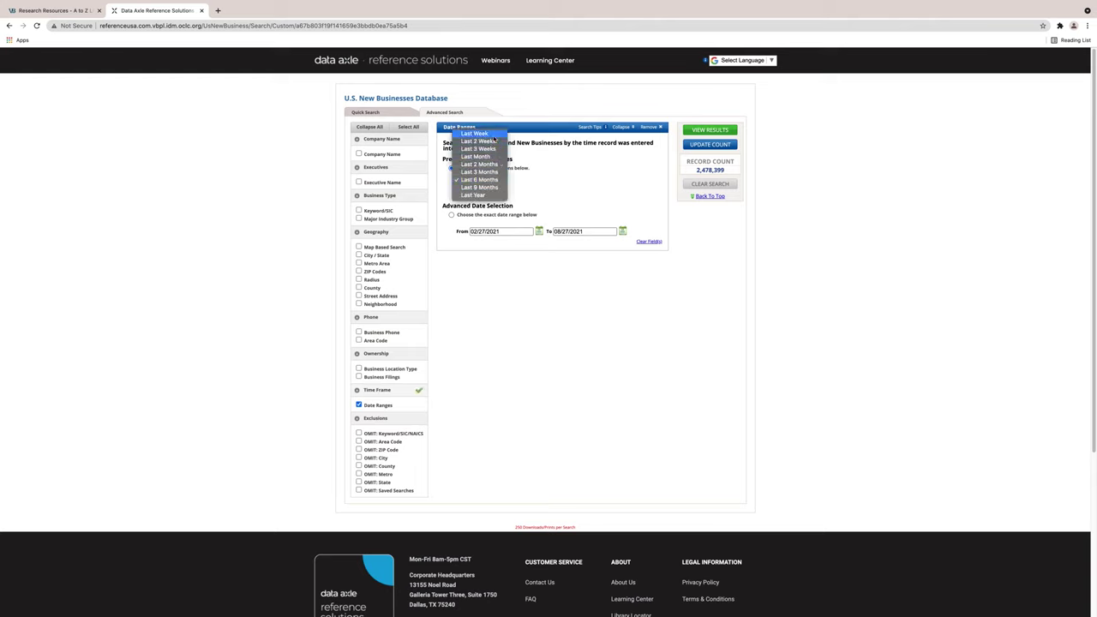
{"action": "left_click", "coordinate": [550, 185]}
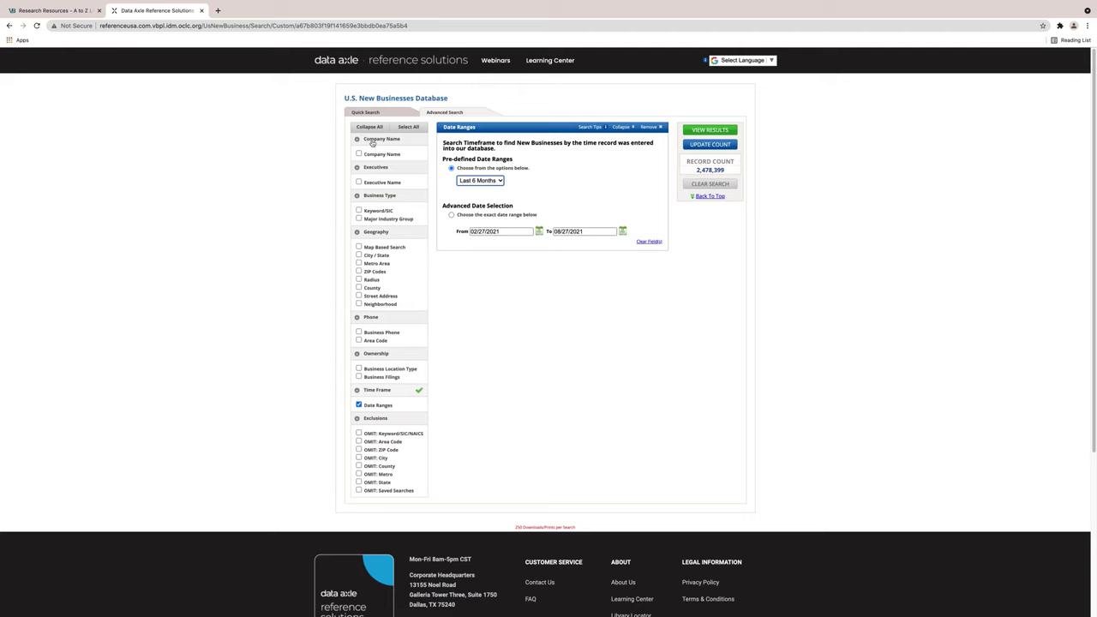
Add a Keyword/SIC criterion, search for "landscaping" and select 078103 - Landscape Designers for the new-business search.
{"action": "left_click", "coordinate": [359, 211]}
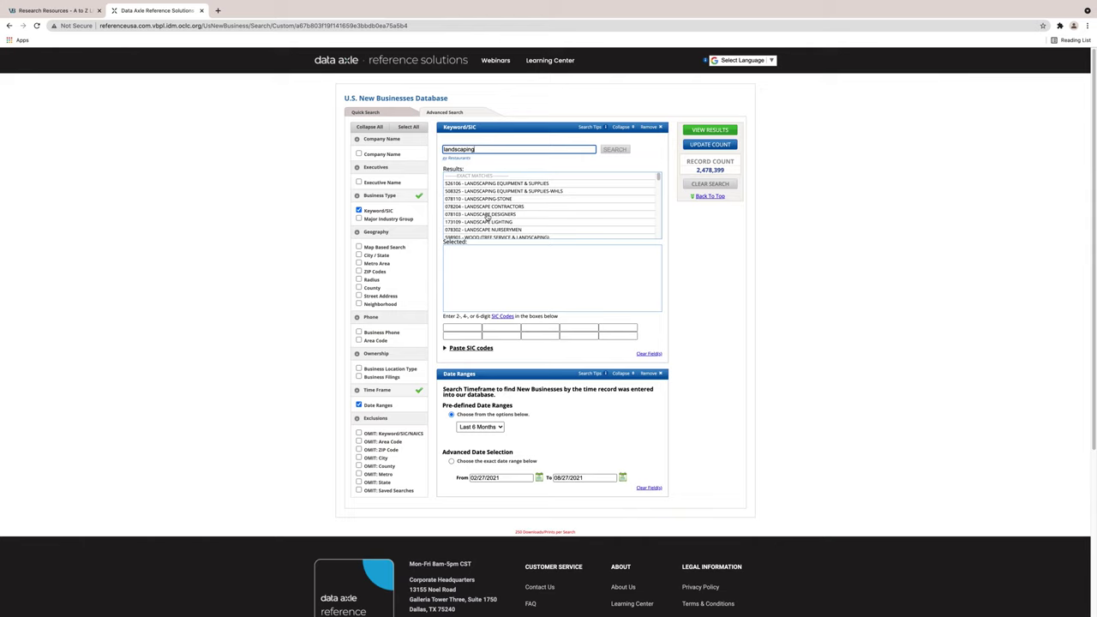
{"action": "left_click", "coordinate": [487, 214]}
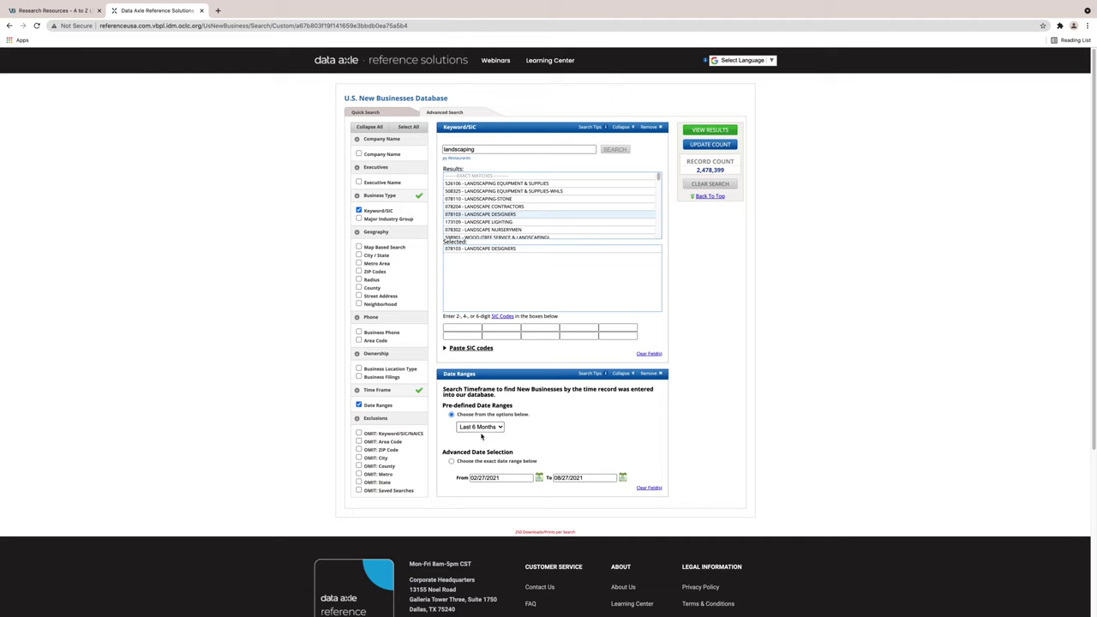
Add a City / State criterion of Virginia Beach, VA to the new-business search and view the results.
{"action": "left_click", "coordinate": [358, 255]}
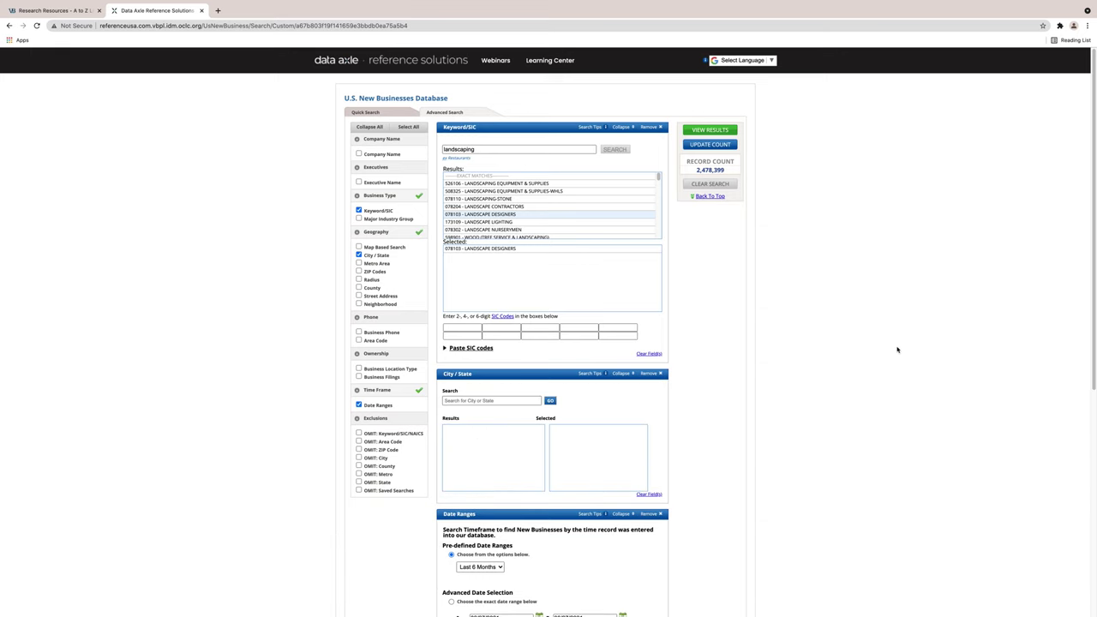
{"action": "scroll", "coordinate": [1094, 268], "scroll_direction": "down", "scroll_amount": 1}
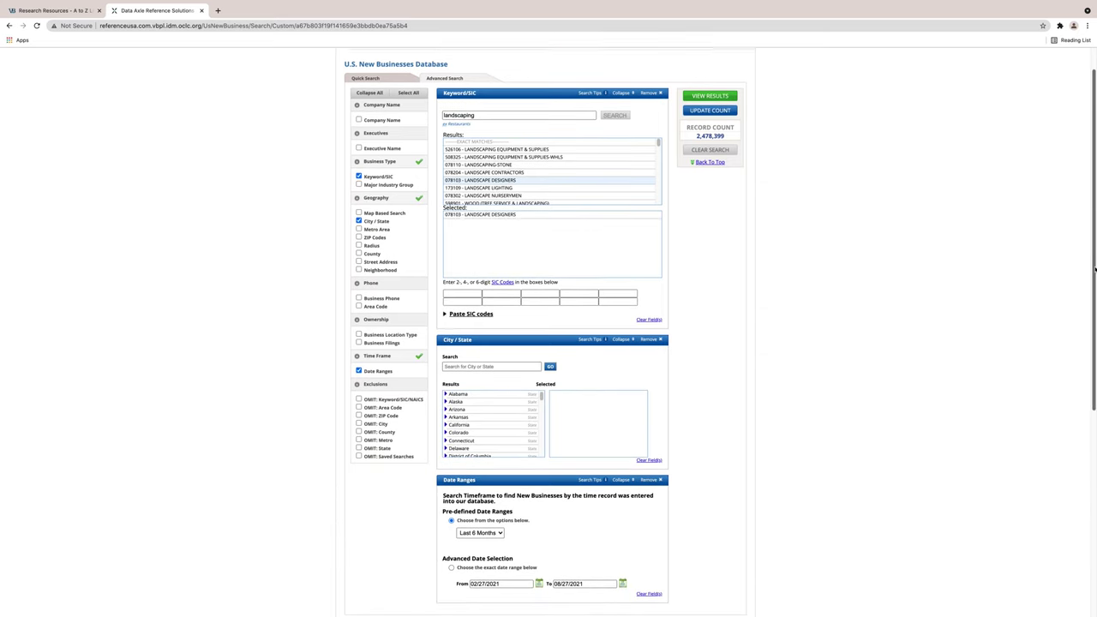
{"action": "scroll", "coordinate": [1095, 269], "scroll_direction": "down", "scroll_amount": 1}
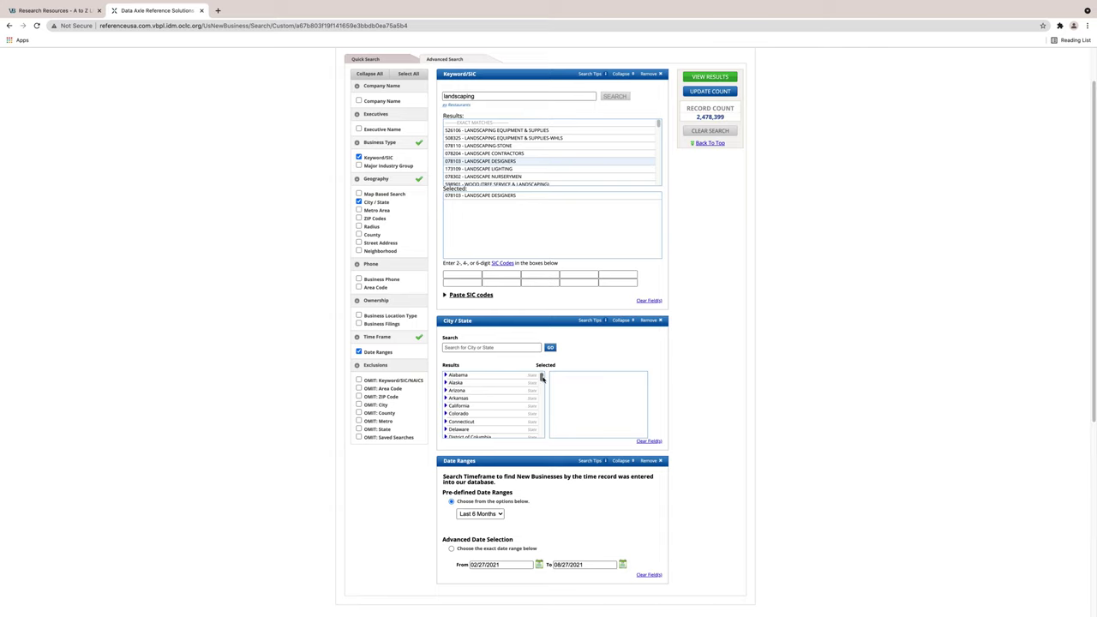
{"action": "left_click_drag", "start_coordinate": [542, 377], "coordinate": [533, 435]}
{"action": "left_click", "coordinate": [446, 405]}
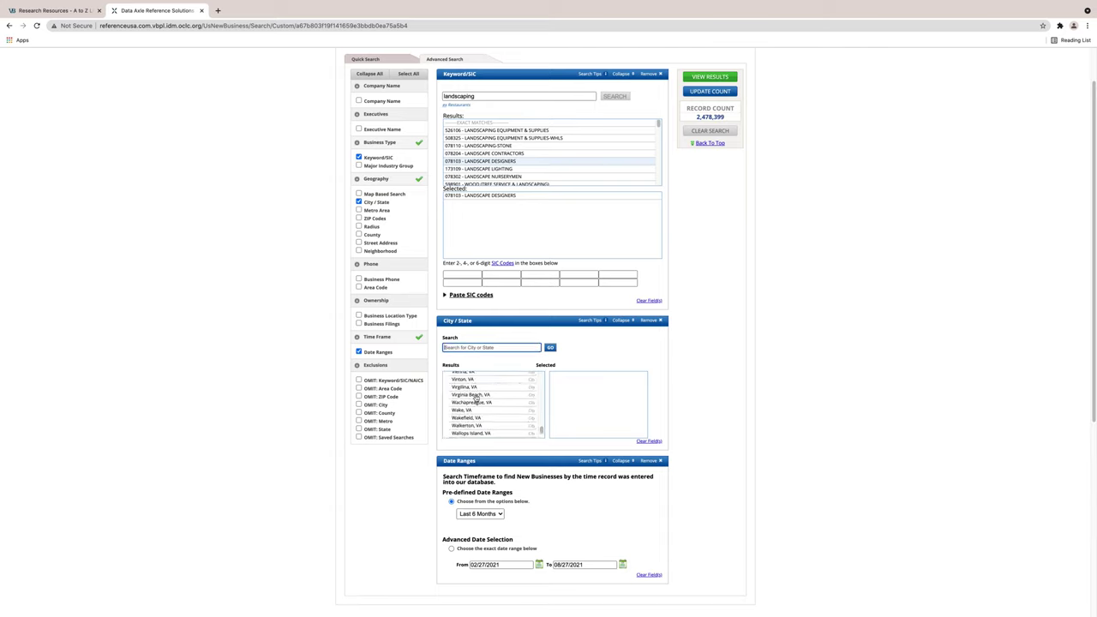
{"action": "left_click", "coordinate": [476, 395]}
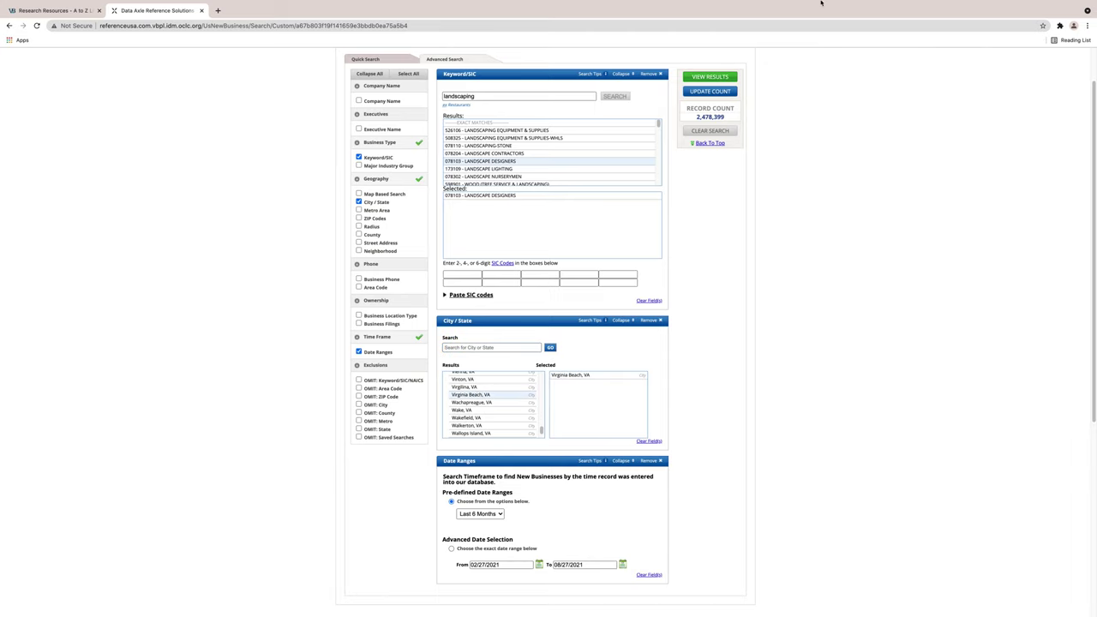
{"action": "left_click", "coordinate": [706, 77]}
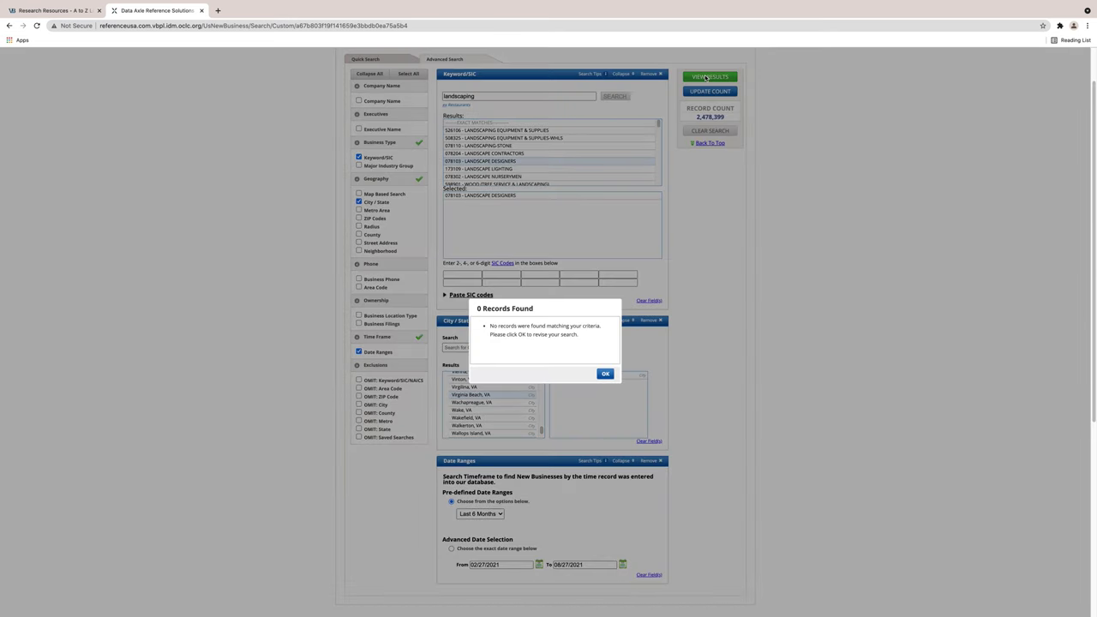
{"action": "left_click", "coordinate": [604, 374]}
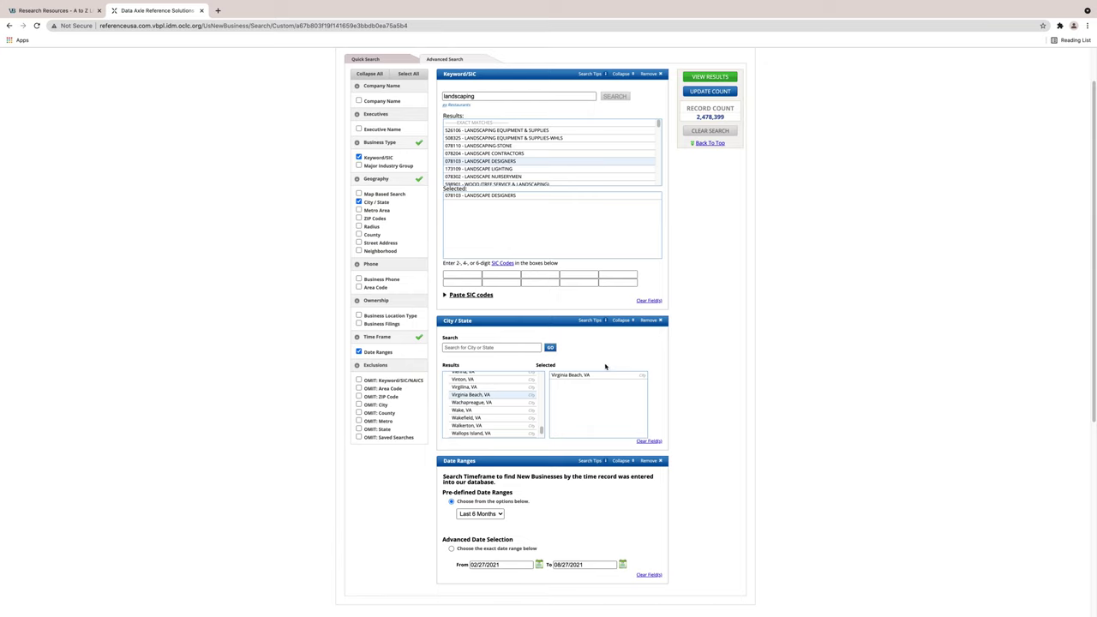
Set the pre-defined date range to Last Year and run the new-business search again.
{"action": "left_click", "coordinate": [500, 514]}
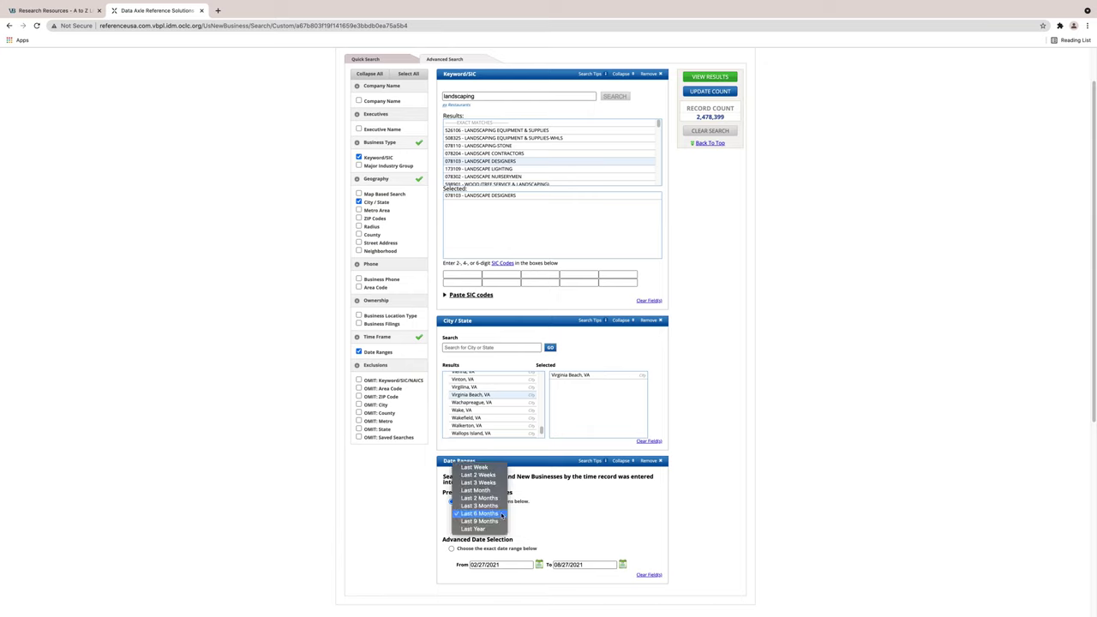
{"action": "left_click", "coordinate": [485, 529]}
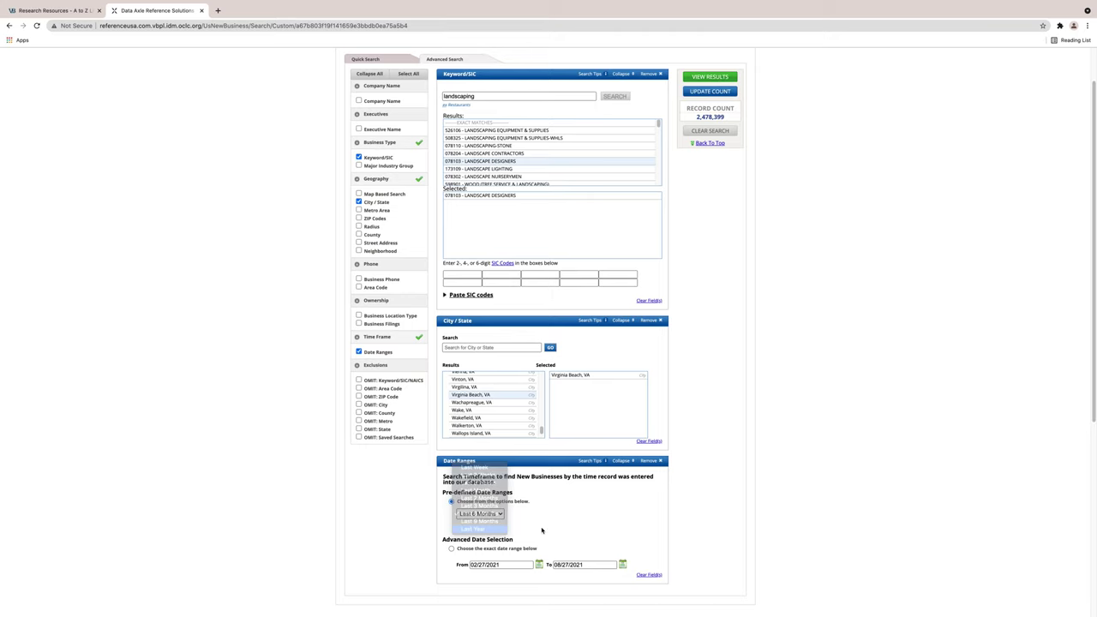
{"action": "left_click", "coordinate": [718, 77]}
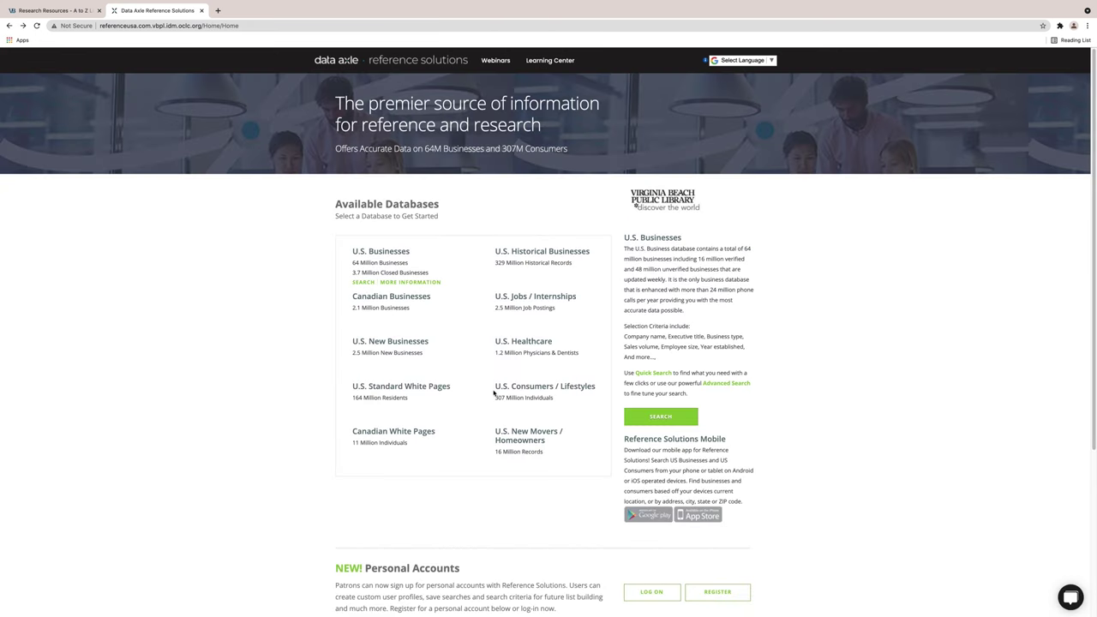
Open the advanced search of the U.S. Consumers / Lifestyles database and add a Lifestyles criterion.
{"action": "mouse_move", "coordinate": [519, 409]}
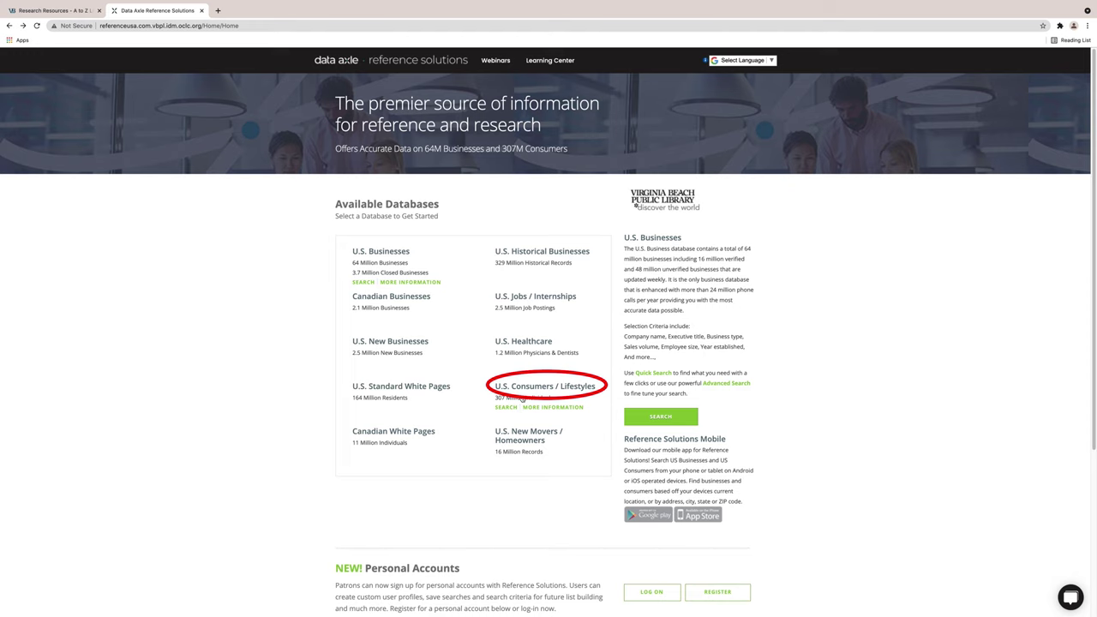
{"action": "left_click", "coordinate": [523, 387]}
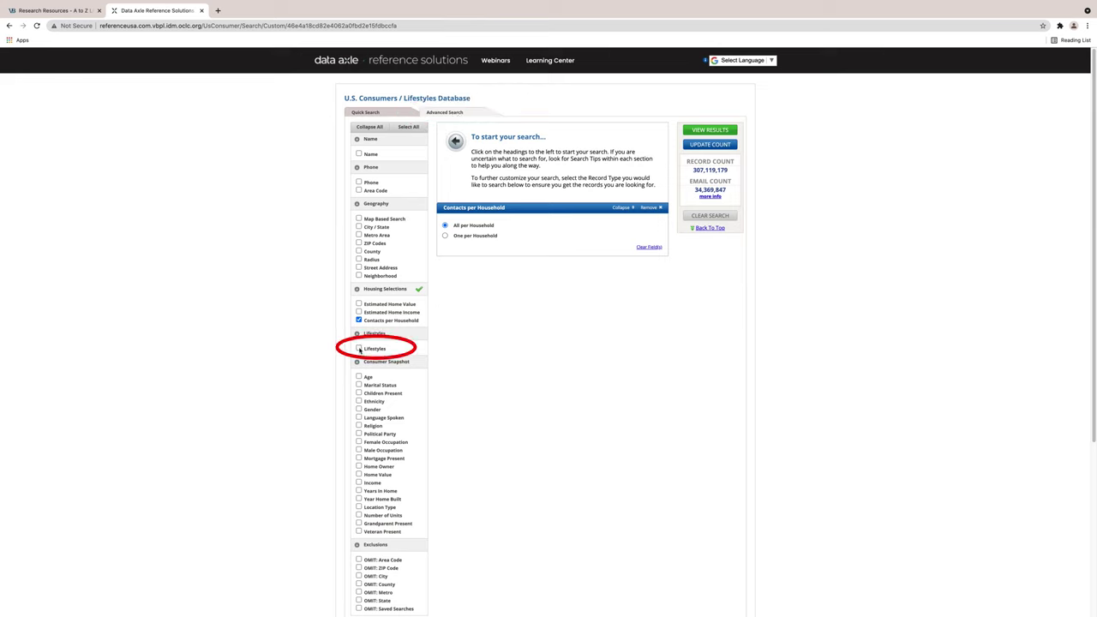
{"action": "left_click", "coordinate": [359, 348]}
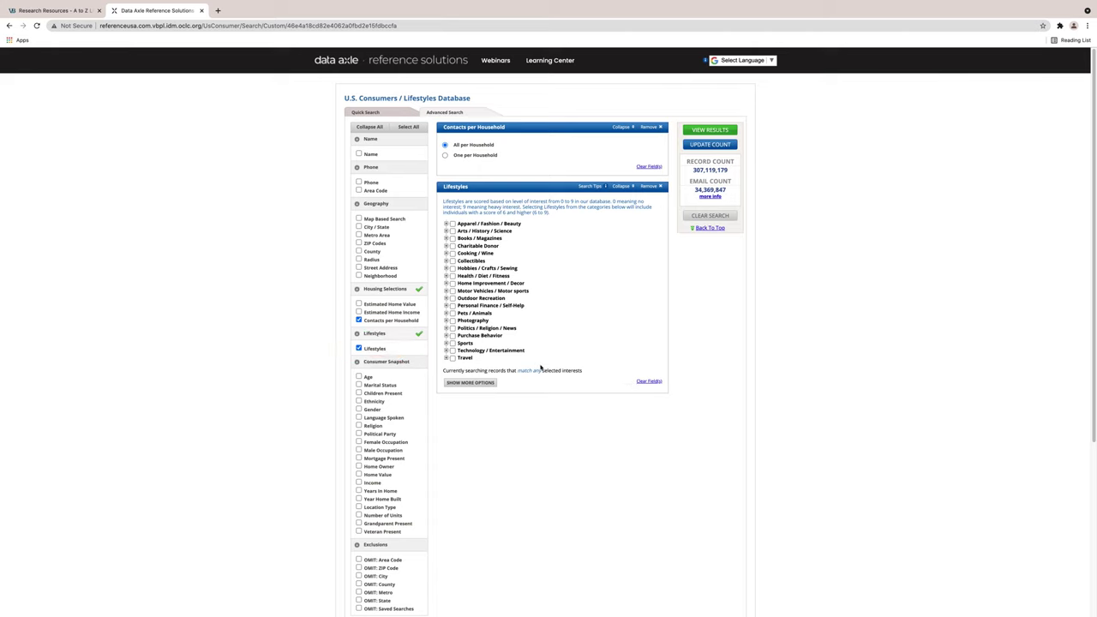
Examine the lifestyle options under Motor Vehicles / Motor sports, Pets / Animals and Purchase Behavior.
{"action": "left_click", "coordinate": [446, 292]}
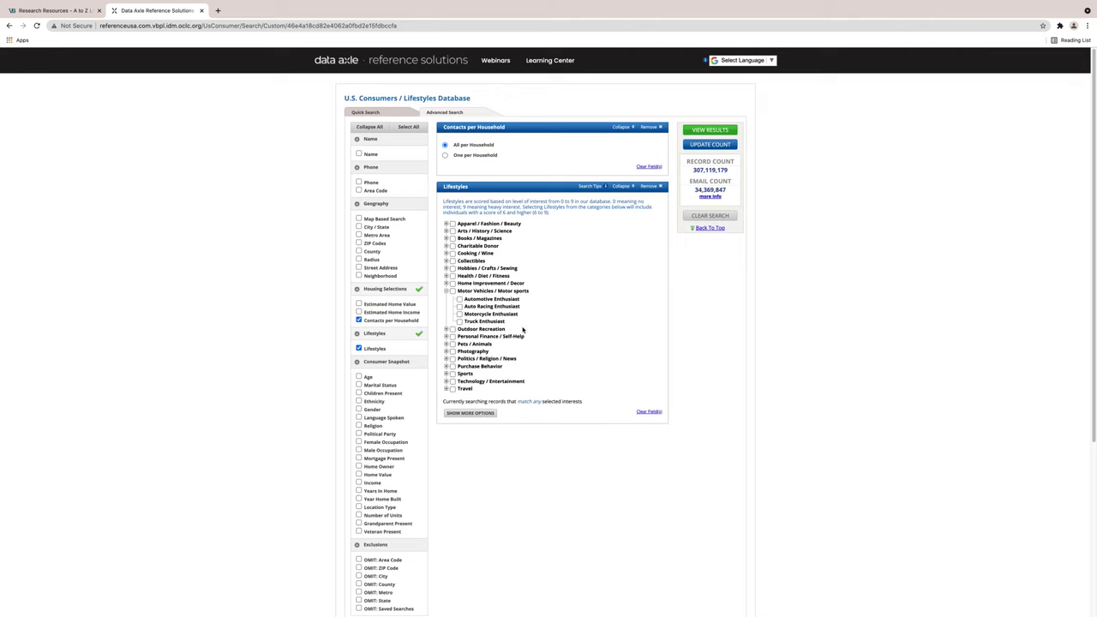
{"action": "left_click", "coordinate": [446, 343]}
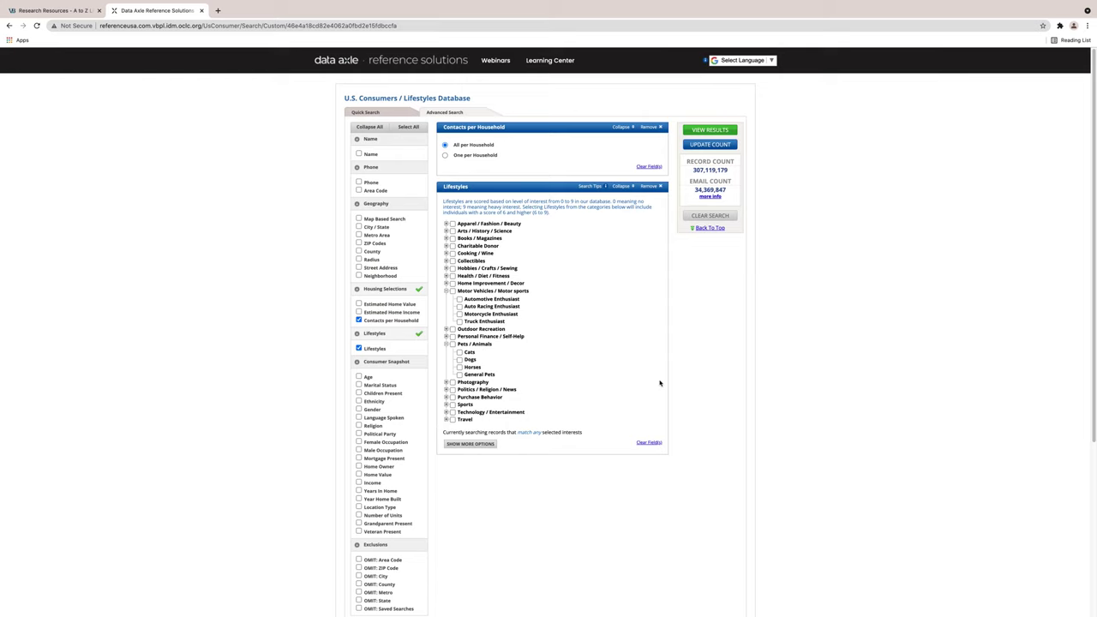
{"action": "left_click", "coordinate": [445, 397]}
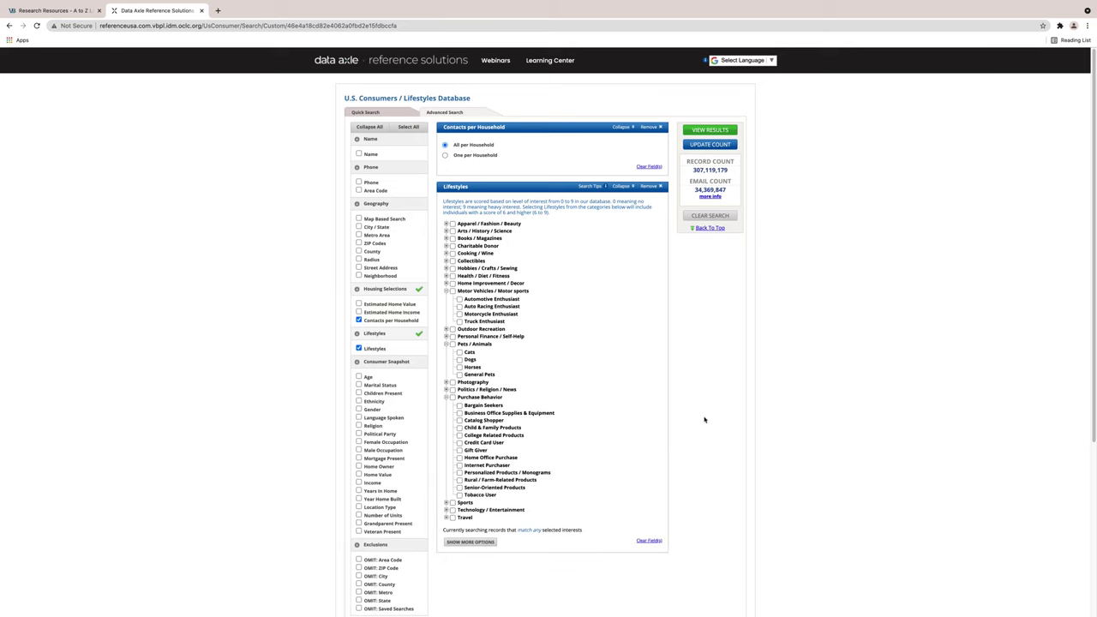
Add a ZIP Codes criterion of 23452, select the Dogs lifestyle under Pets / Animals and view the results.
{"action": "left_click", "coordinate": [359, 242]}
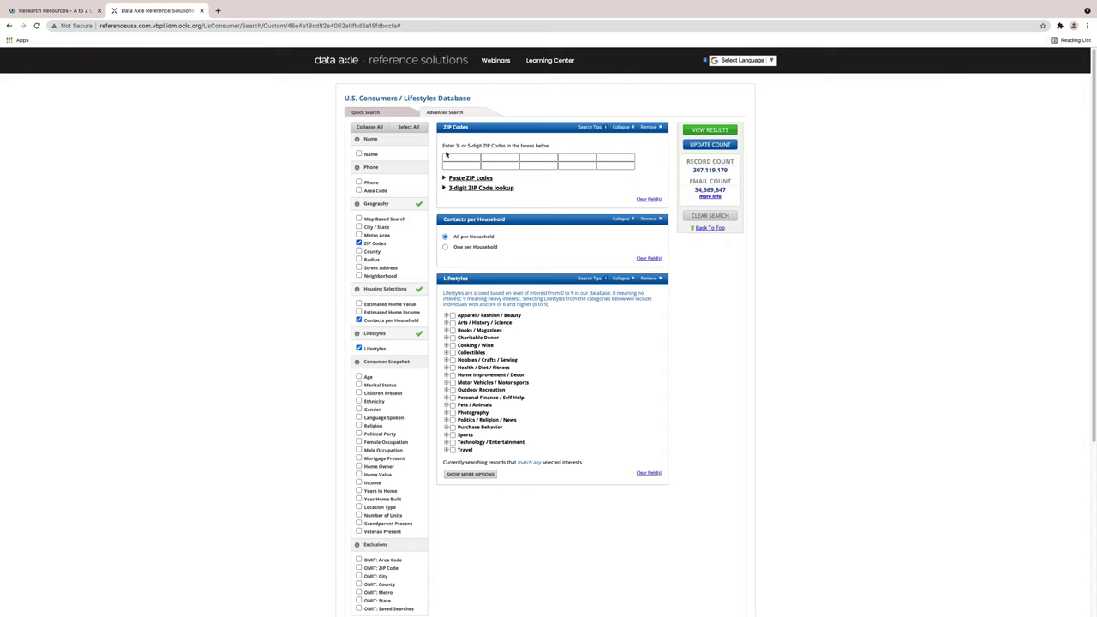
{"action": "left_click", "coordinate": [447, 156]}
{"action": "type", "text": "3452"}
{"action": "left_click", "coordinate": [447, 405]}
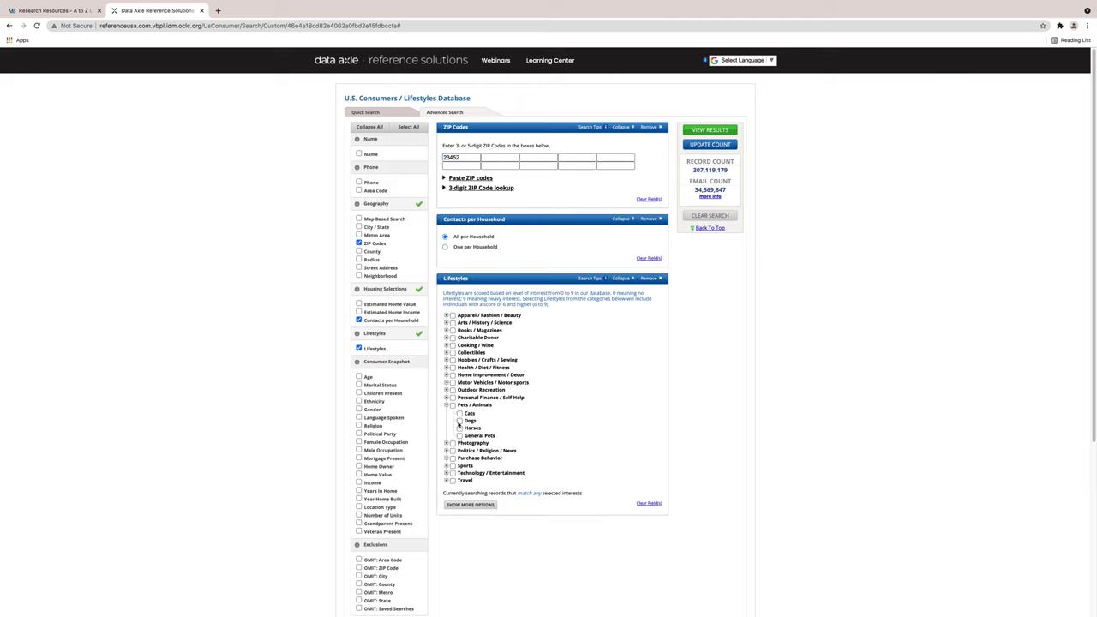
{"action": "left_click", "coordinate": [459, 421]}
{"action": "left_click", "coordinate": [708, 130]}
Clear the lifestyle selection and add ZIP codes 23454 and 23456 to the consumer search.
{"action": "left_click", "coordinate": [648, 503]}
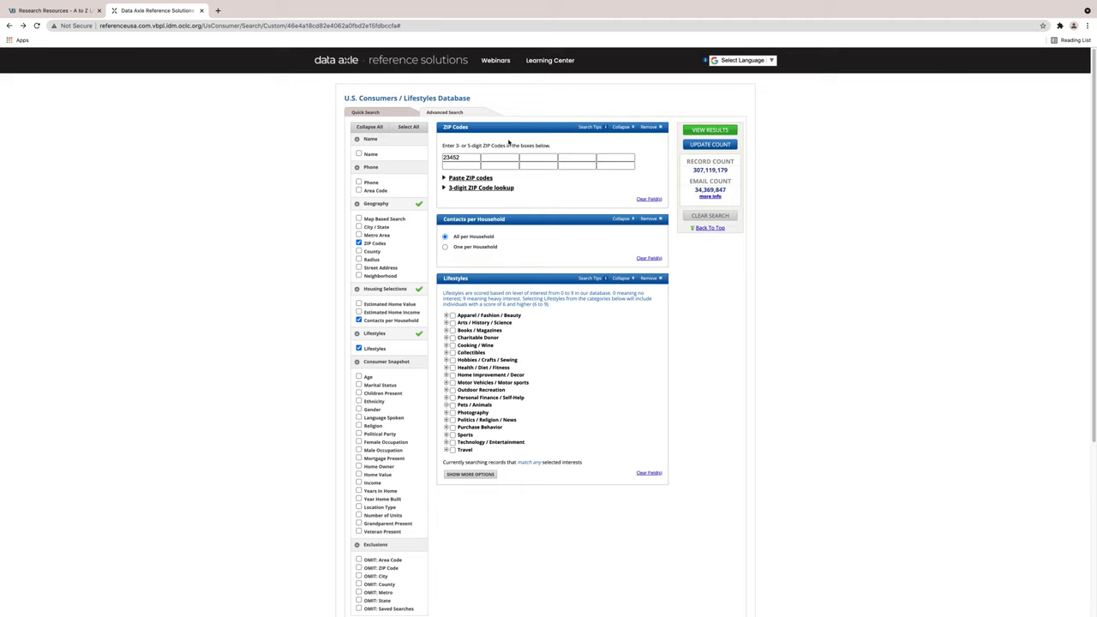
{"action": "left_click", "coordinate": [451, 166]}
{"action": "type", "text": "23454"}
{"action": "left_click", "coordinate": [484, 157]}
{"action": "type", "text": "23456"}
Add an Estimated Home Value of $300,000 - $349,999 and an Estimated Home Income of $175,000 - $199,999 to the search.
{"action": "left_click", "coordinate": [359, 305]}
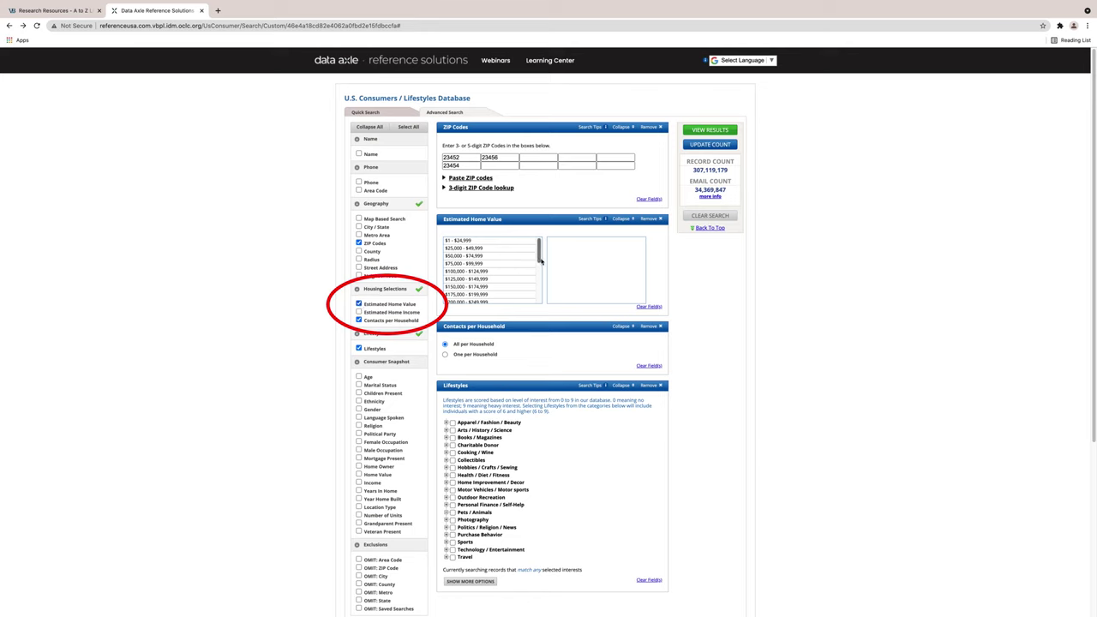
{"action": "left_click_drag", "start_coordinate": [539, 259], "coordinate": [533, 271]}
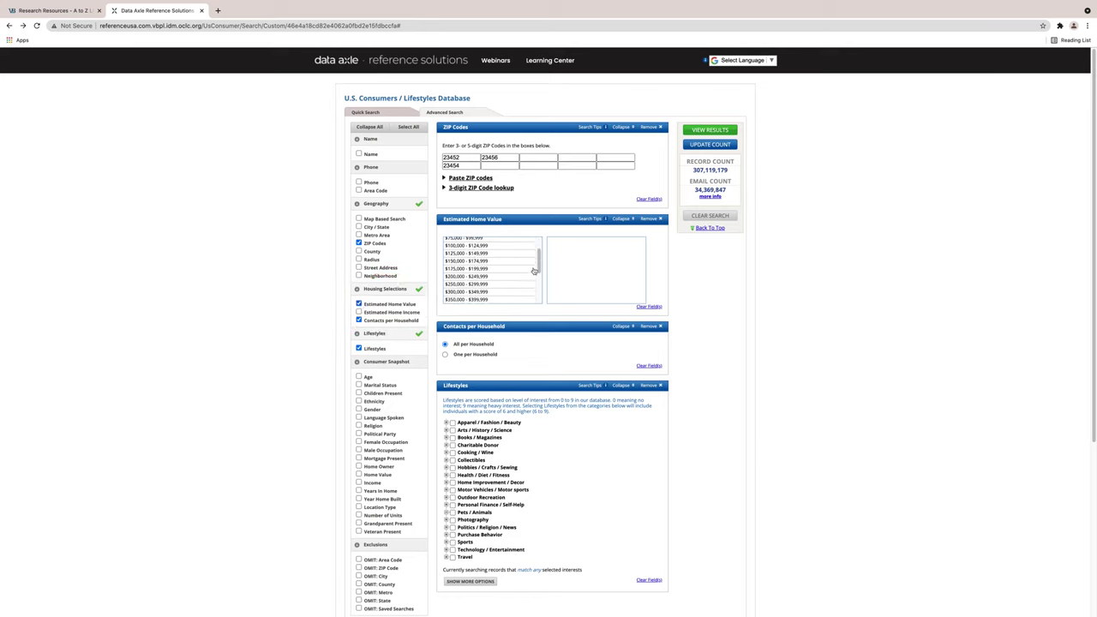
{"action": "left_click", "coordinate": [486, 292]}
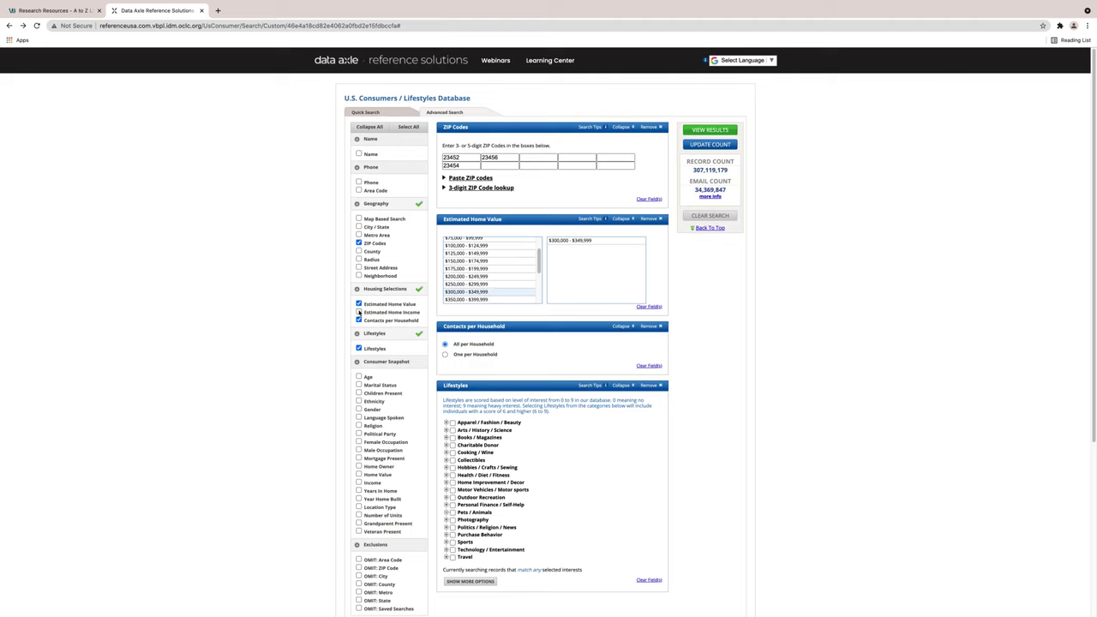
{"action": "left_click", "coordinate": [358, 312]}
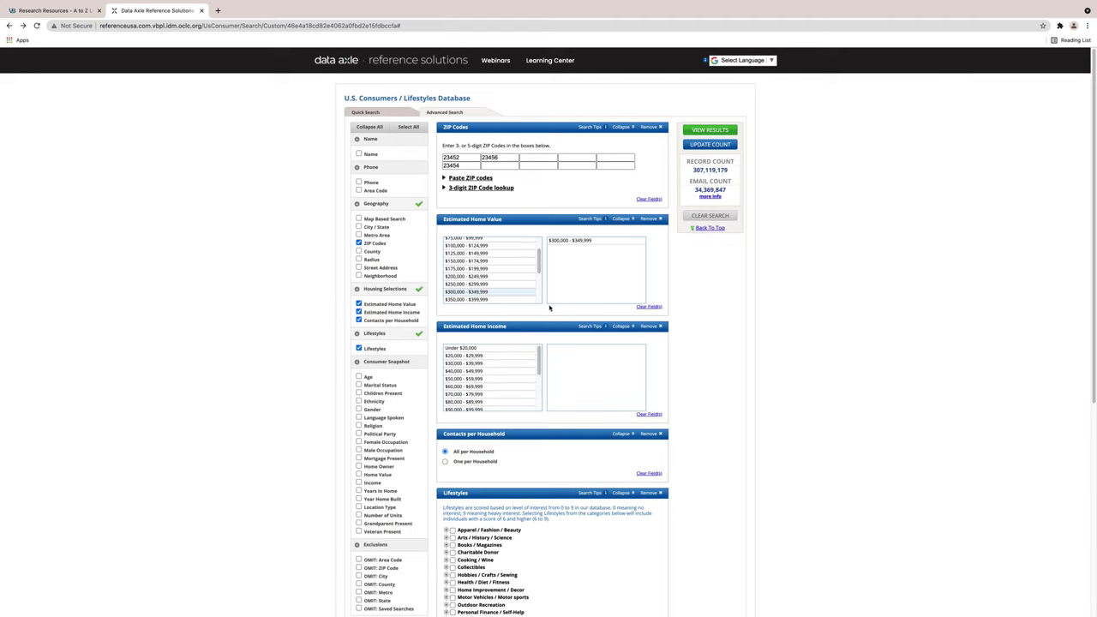
{"action": "left_click_drag", "start_coordinate": [538, 362], "coordinate": [538, 391]}
{"action": "left_click", "coordinate": [483, 397]}
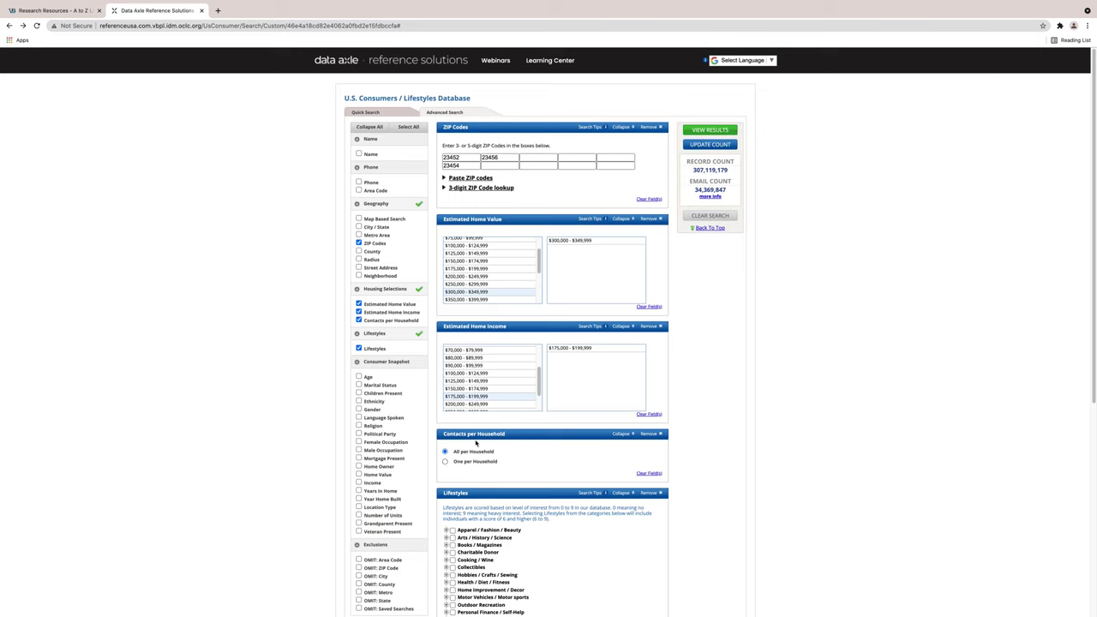
Limit contacts to One per Household and select the Gardening lifestyle under Outdoor Recreation.
{"action": "left_click", "coordinate": [444, 461]}
{"action": "scroll", "coordinate": [544, 475], "scroll_direction": "down", "scroll_amount": 3}
{"action": "left_click", "coordinate": [447, 480]}
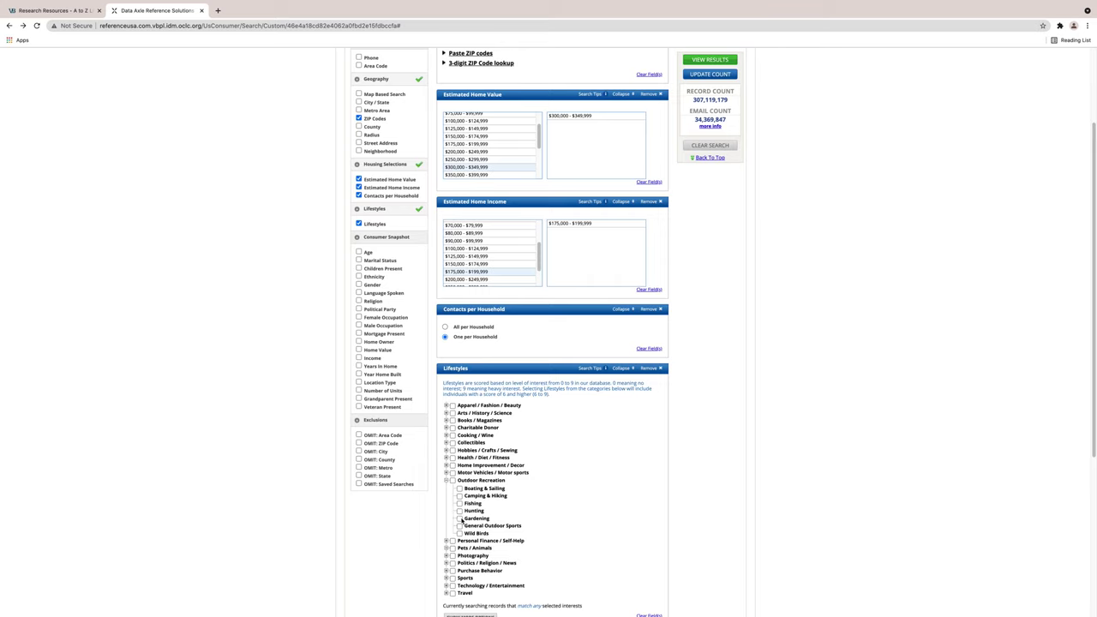
{"action": "left_click", "coordinate": [460, 519]}
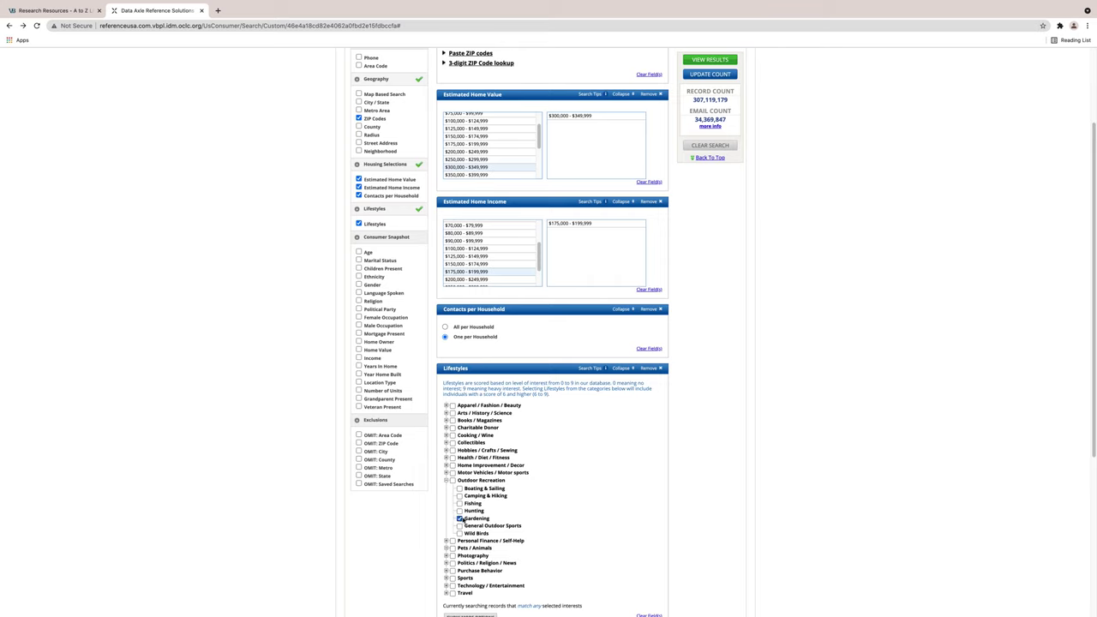
View the consumer search results and sort them by ZIP, followed by last name.
{"action": "left_click", "coordinate": [707, 60]}
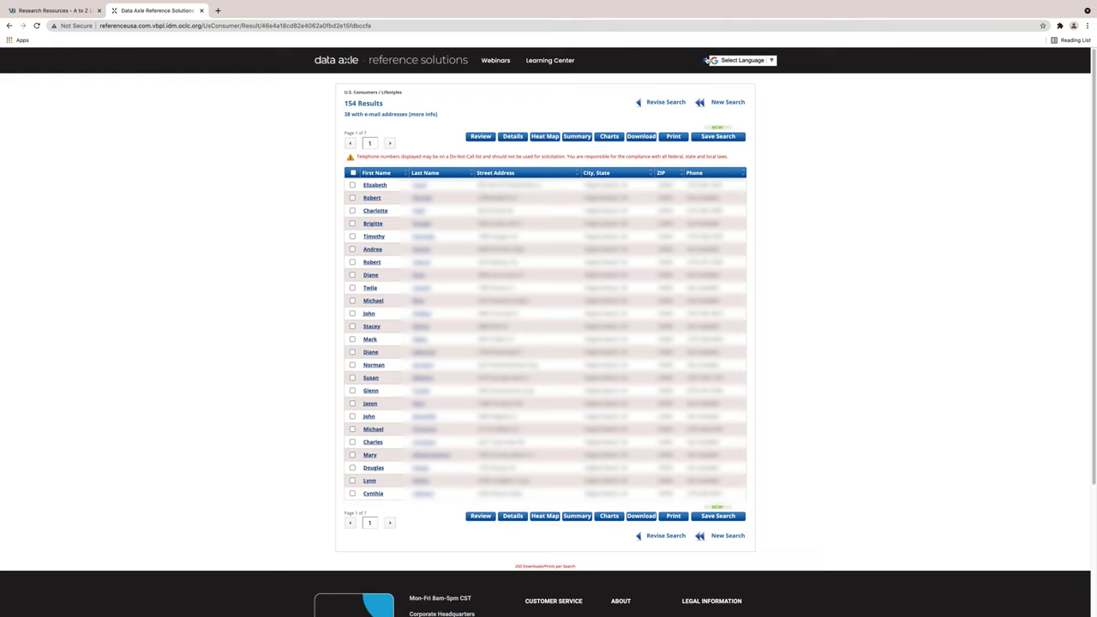
{"action": "left_click", "coordinate": [660, 173]}
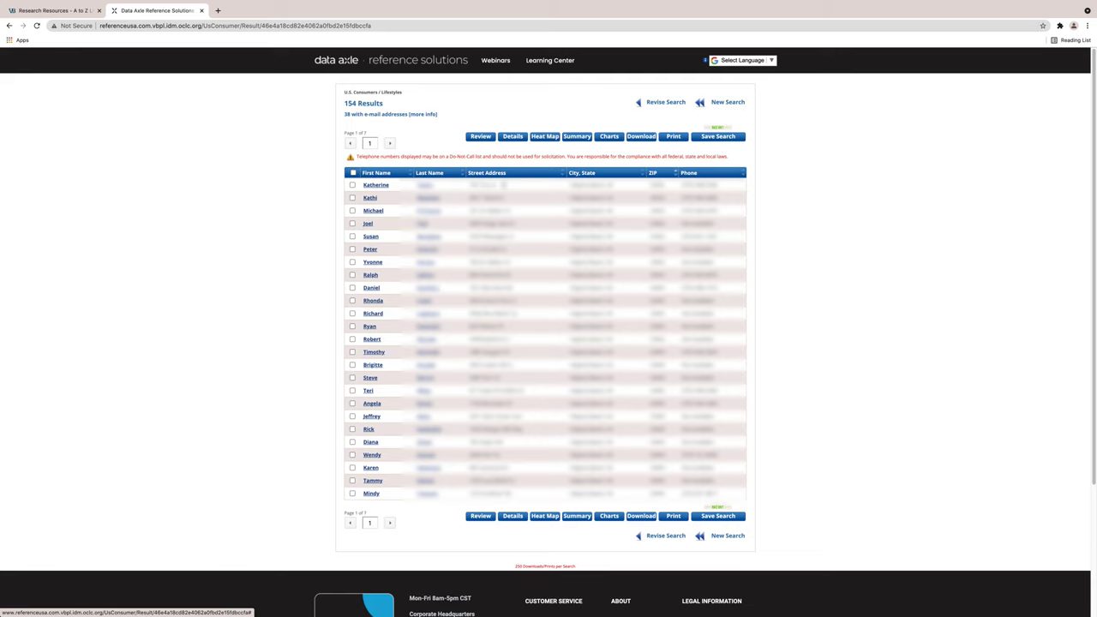
{"action": "left_click", "coordinate": [432, 174]}
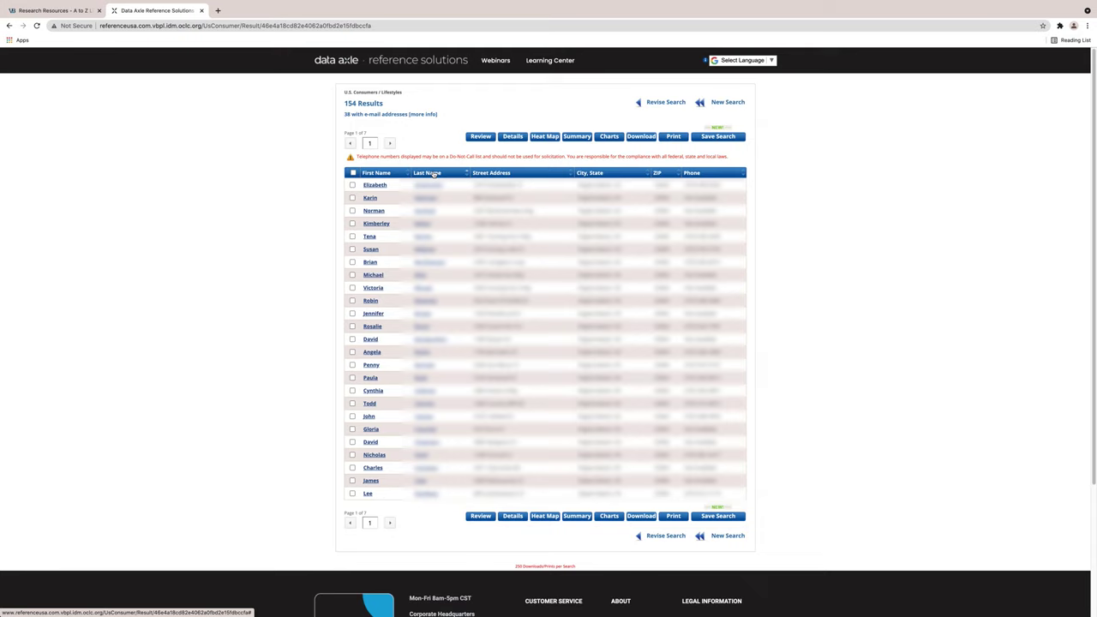
Return to the database list, check the time frames of the U.S. New Movers / Homeowners database and open its advanced search.
{"action": "left_click", "coordinate": [9, 26]}
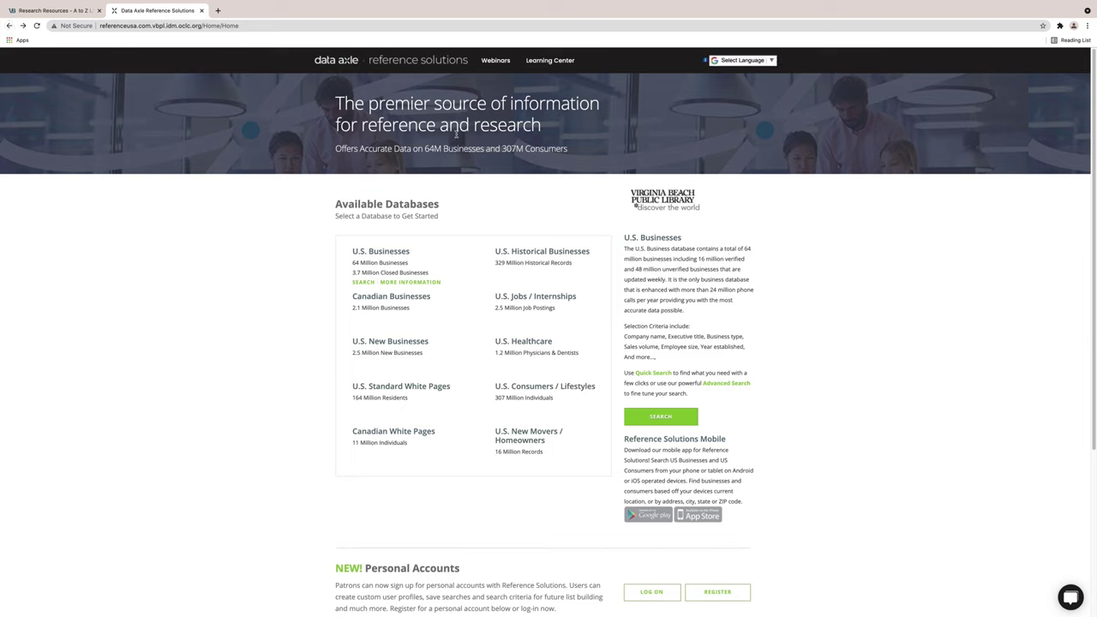
{"action": "mouse_move", "coordinate": [519, 450]}
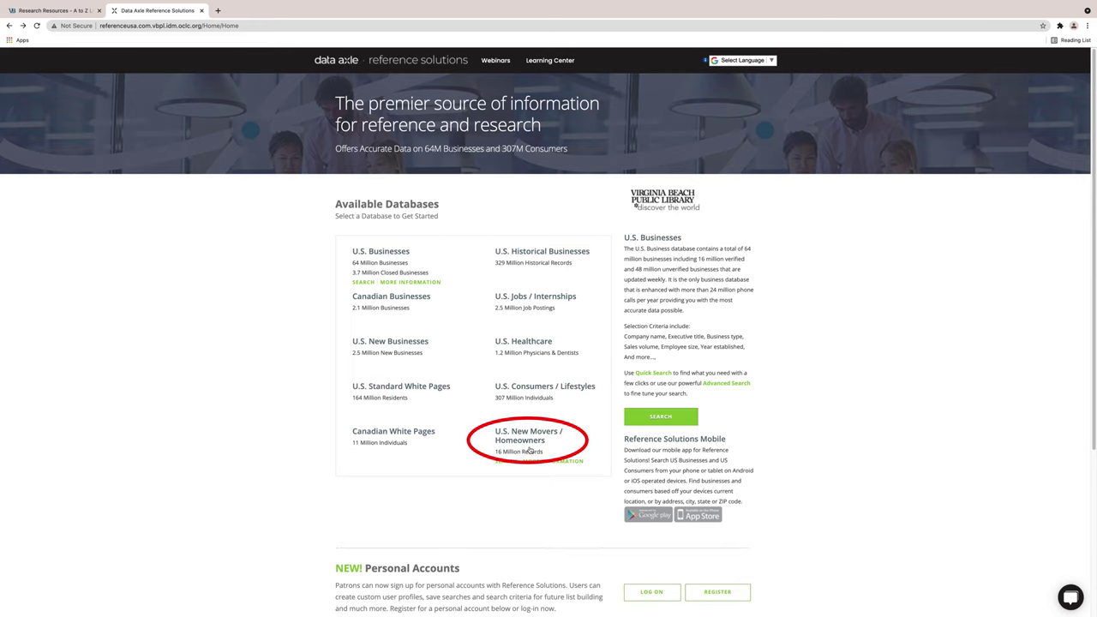
{"action": "left_click", "coordinate": [505, 461]}
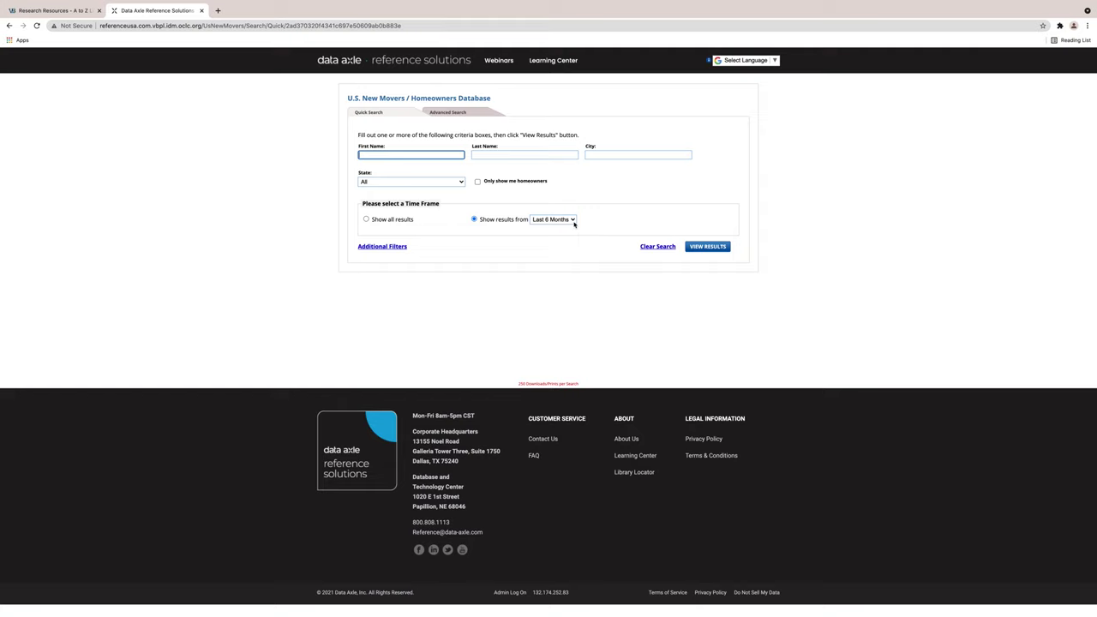
{"action": "left_click", "coordinate": [573, 220]}
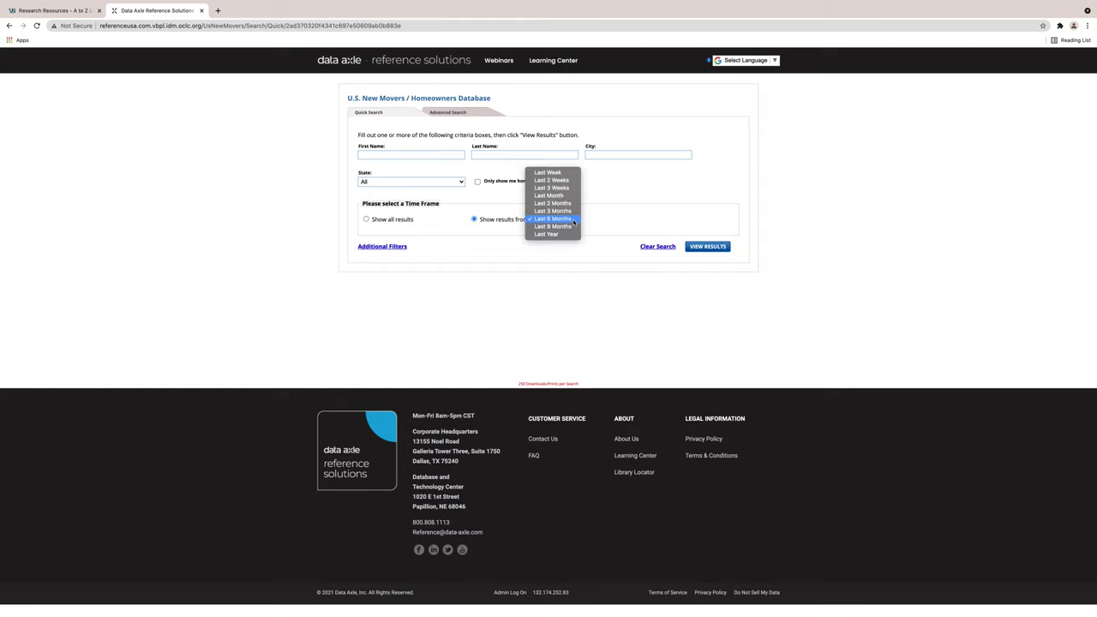
{"action": "left_click", "coordinate": [455, 114]}
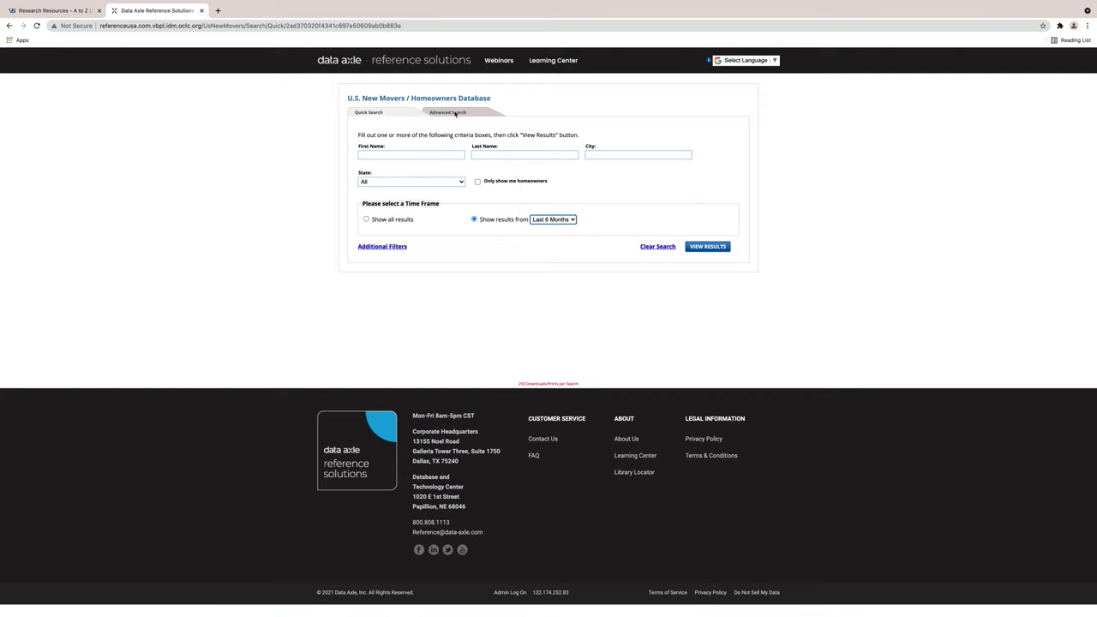
{"action": "left_click", "coordinate": [455, 114]}
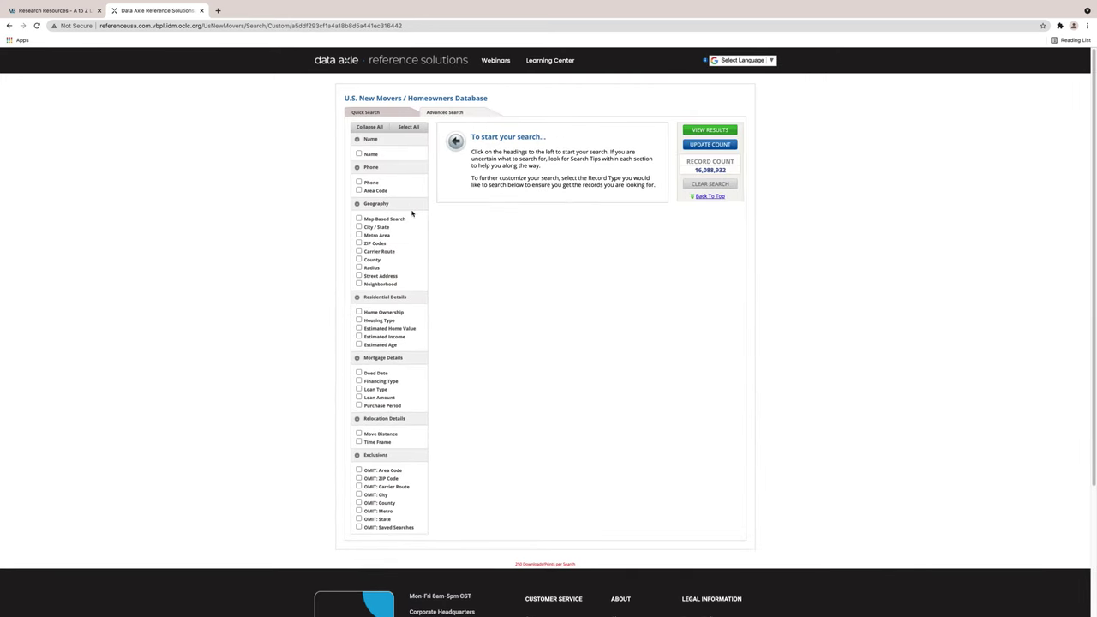
Search new movers in ZIP code 23452 with Single Family housing and a Last 6 Months time frame, and view the results.
{"action": "left_click", "coordinate": [359, 244]}
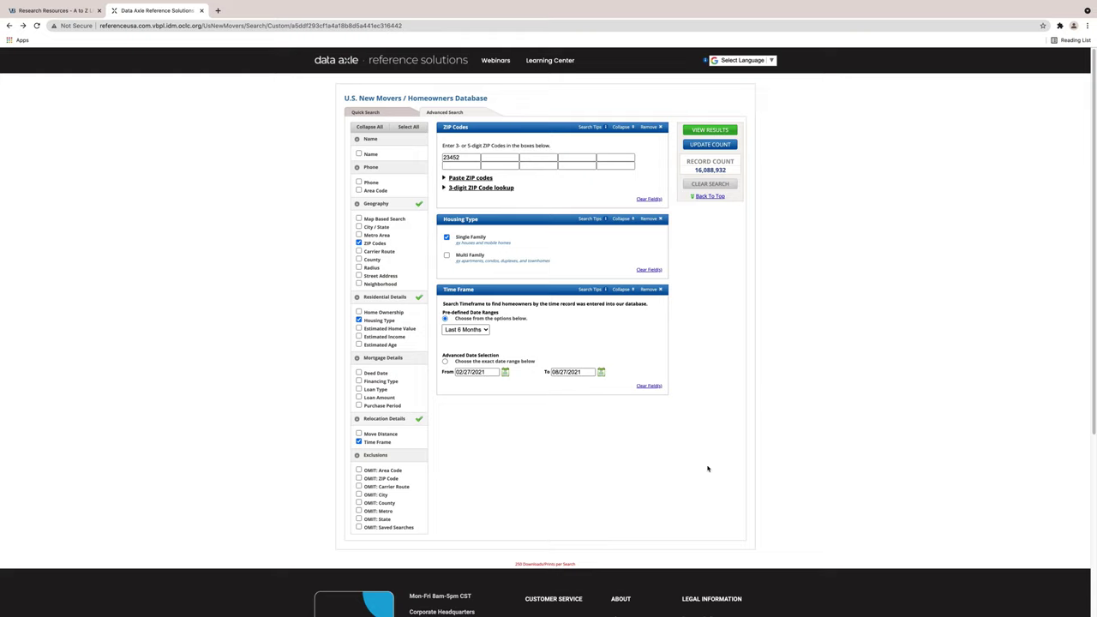
{"action": "left_click", "coordinate": [710, 130]}
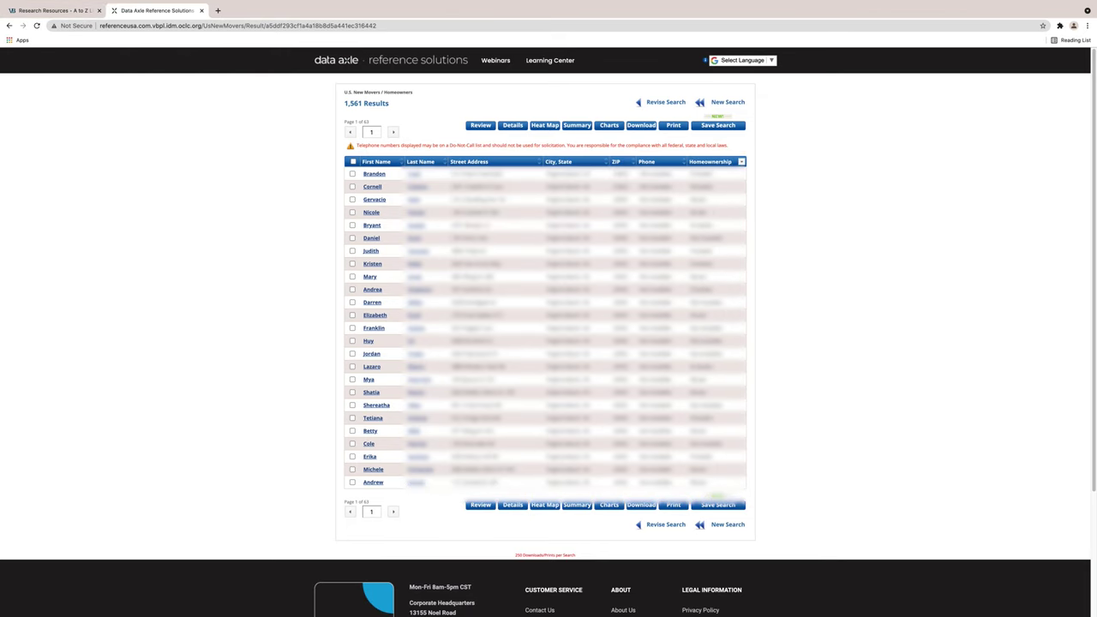
Return to the new movers criteria and add Housing Type with Single Family, along with Home Ownership.
{"action": "left_click", "coordinate": [10, 26]}
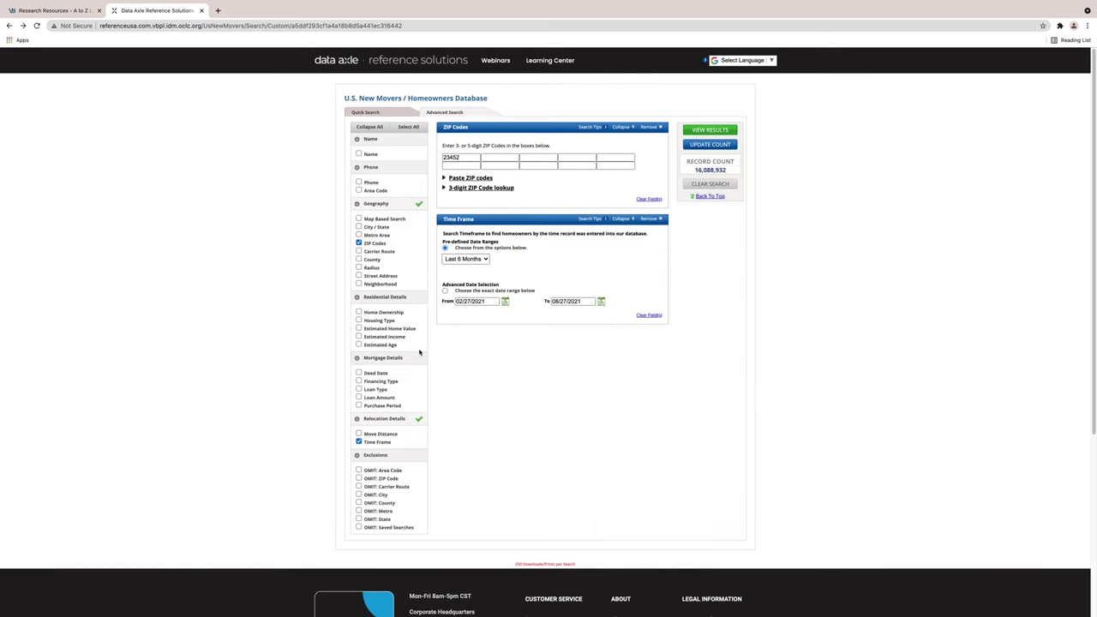
{"action": "left_click", "coordinate": [359, 321]}
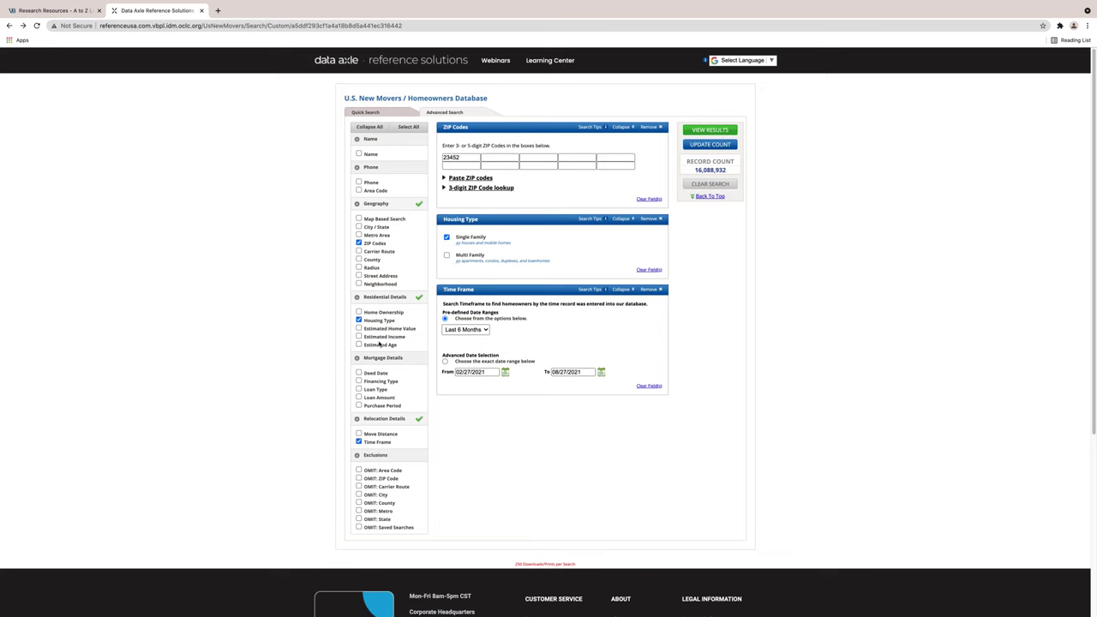
{"action": "left_click", "coordinate": [359, 311]}
Return to the database list and open the advanced search of the U.S. Consumers / Lifestyles database.
{"action": "left_click", "coordinate": [9, 25]}
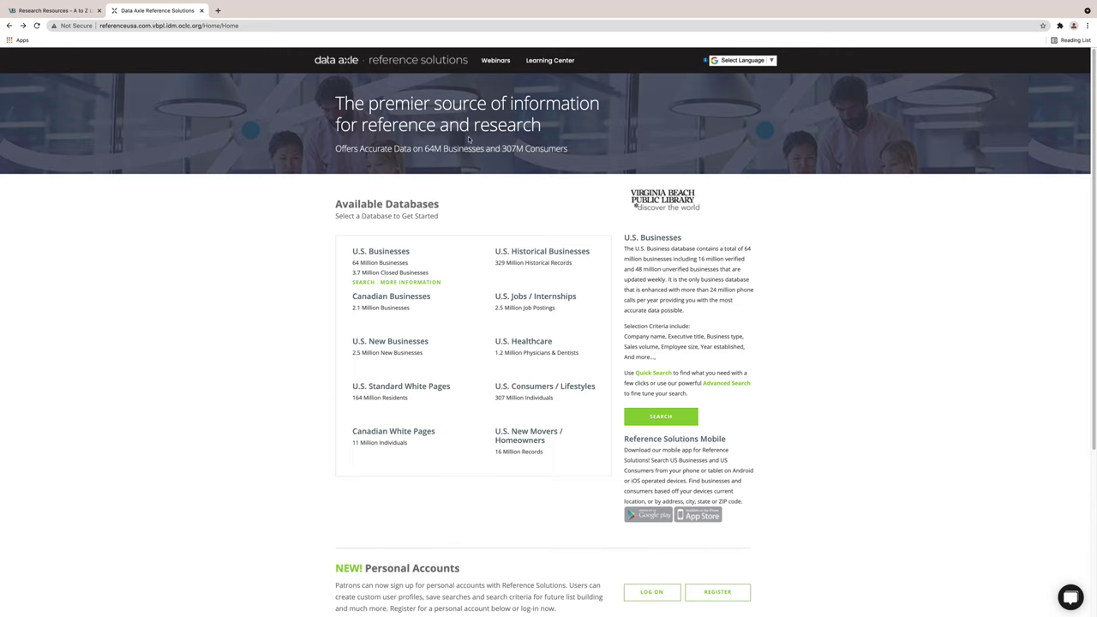
{"action": "mouse_move", "coordinate": [534, 387]}
{"action": "left_click", "coordinate": [538, 387]}
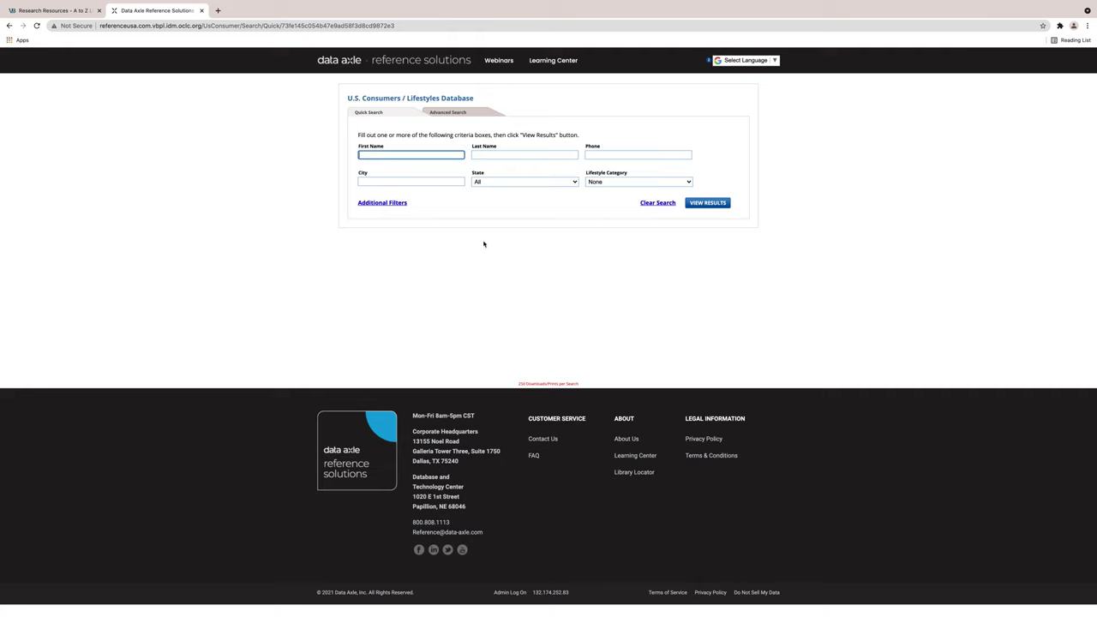
{"action": "left_click", "coordinate": [442, 112]}
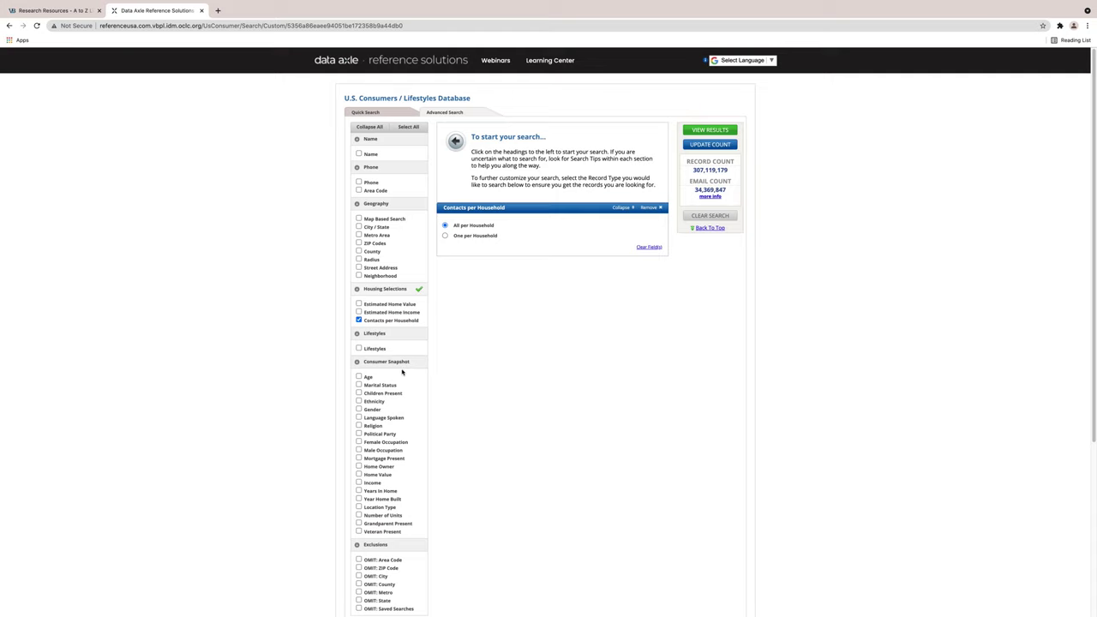
Restrict the consumer search to ZIP codes 23452, 23455 and 23456.
{"action": "left_click", "coordinate": [359, 377]}
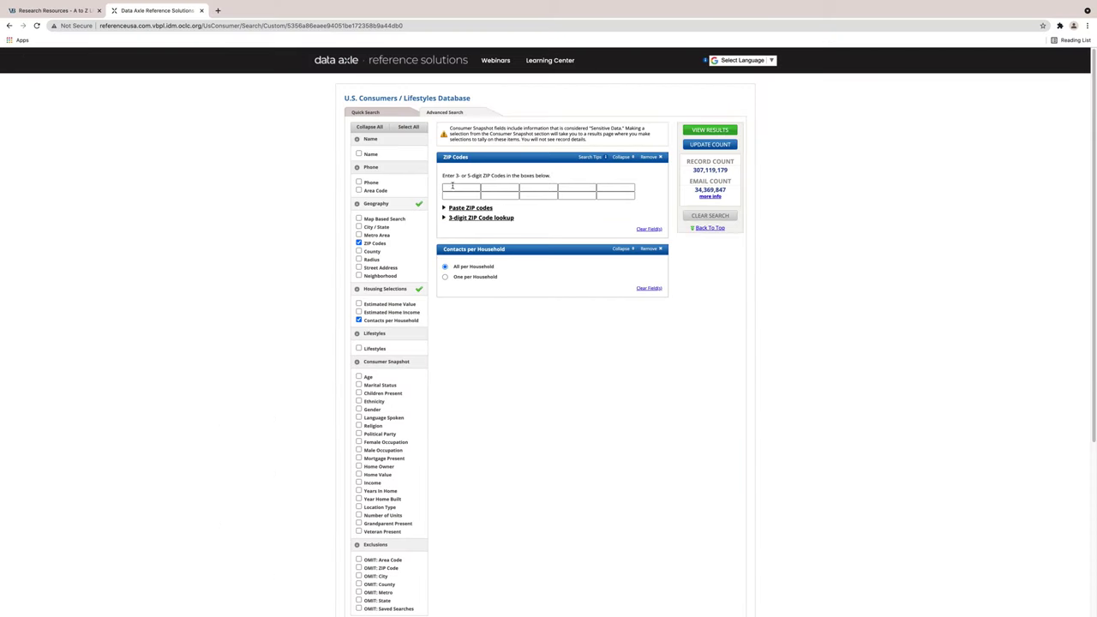
{"action": "left_click", "coordinate": [453, 185]}
{"action": "type", "text": "23462"}
{"action": "left_click", "coordinate": [452, 195]}
{"action": "type", "text": "23455"}
{"action": "left_click", "coordinate": [494, 189]}
{"action": "type", "text": "23456"}
Add a Consumer Snapshot Home Value of $300,000 - $349,999 and an Income of $175,000 - $199,999 to the search.
{"action": "left_click", "coordinate": [358, 475]}
{"action": "left_click_drag", "start_coordinate": [538, 347], "coordinate": [535, 358]}
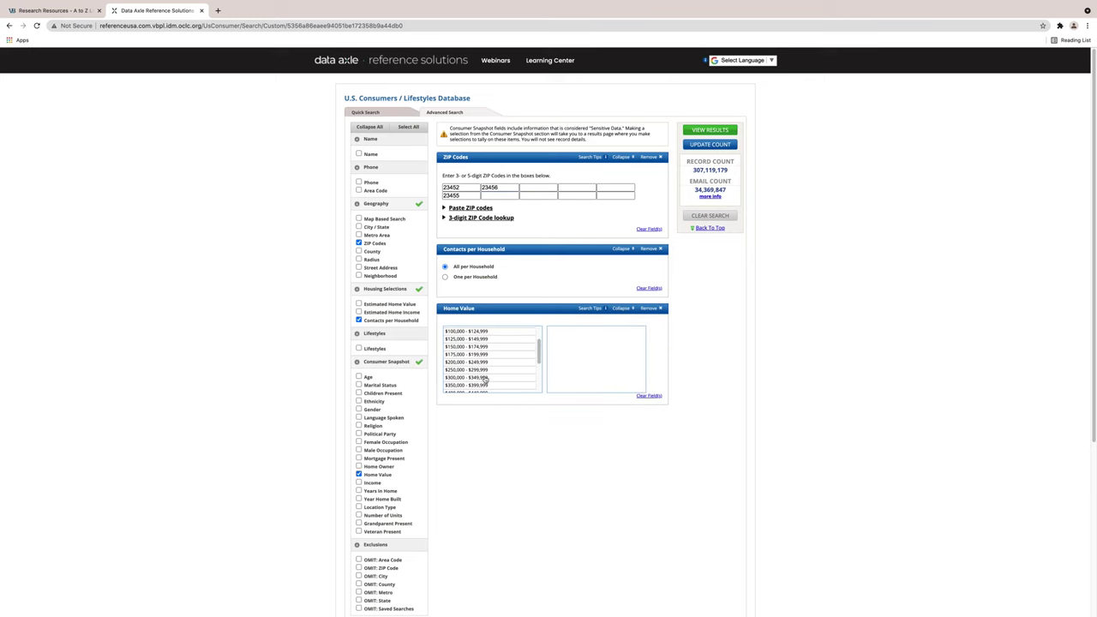
{"action": "left_click", "coordinate": [485, 378]}
{"action": "left_click", "coordinate": [358, 483]}
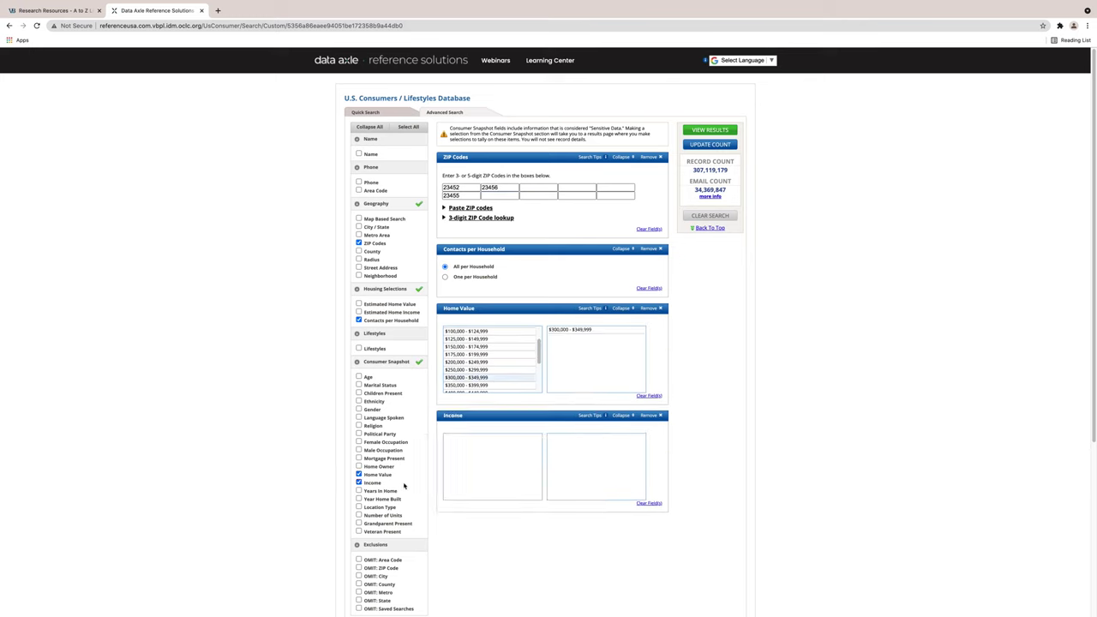
{"action": "scroll", "coordinate": [495, 480], "scroll_direction": "down", "scroll_amount": 3}
{"action": "left_click", "coordinate": [480, 497]}
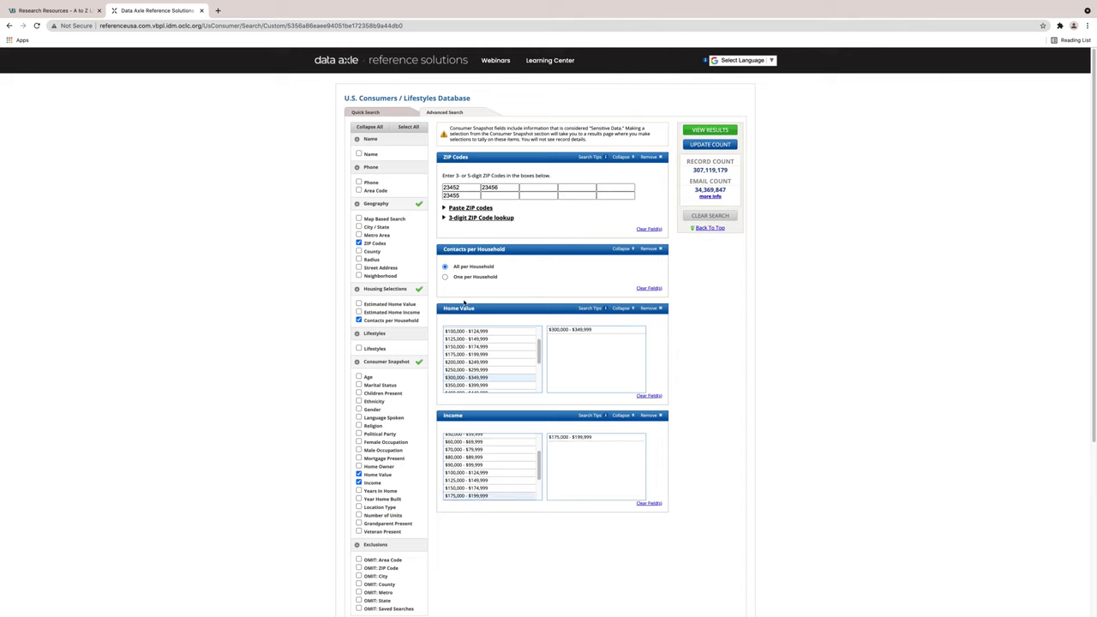
Limit contacts to One per Household, add the Homeowner criterion and view the results.
{"action": "key", "text": "Down"}
{"action": "left_click", "coordinate": [359, 466]}
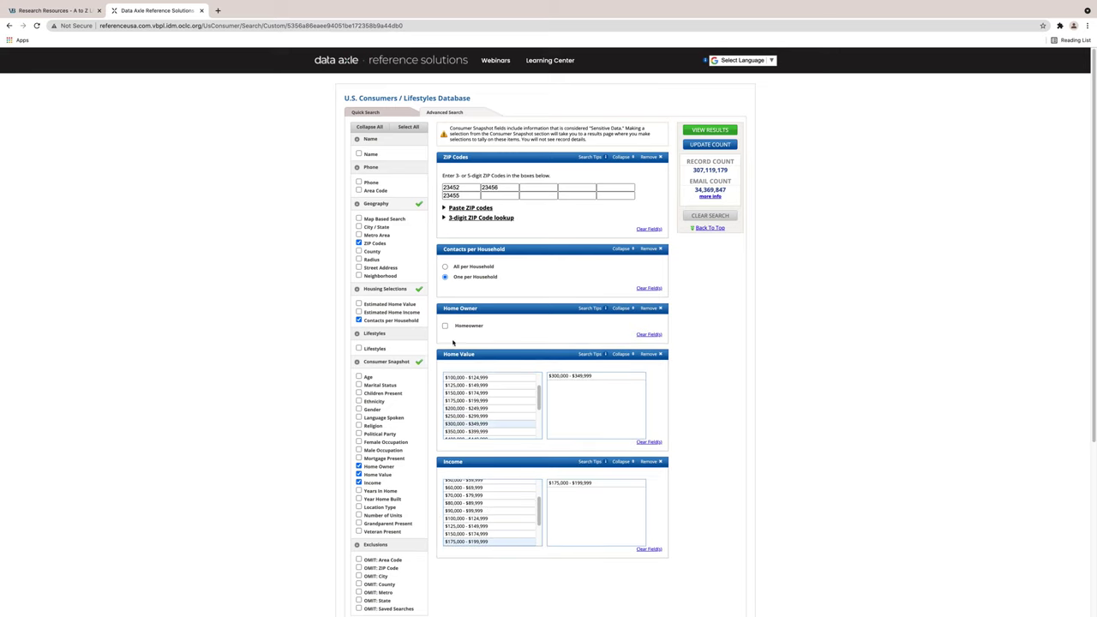
{"action": "left_click", "coordinate": [445, 325]}
{"action": "left_click", "coordinate": [709, 129]}
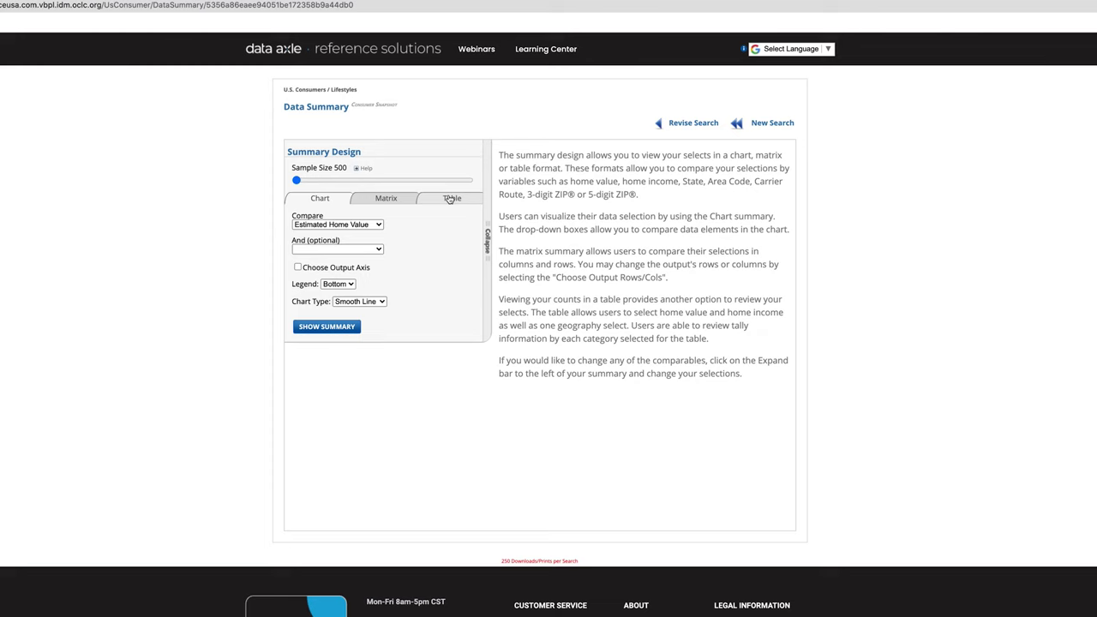
Show a table summary of Home Value, Home Owner and Income broken down by 5 digit ZIP.
{"action": "left_click", "coordinate": [450, 199]}
{"action": "left_click", "coordinate": [298, 341]}
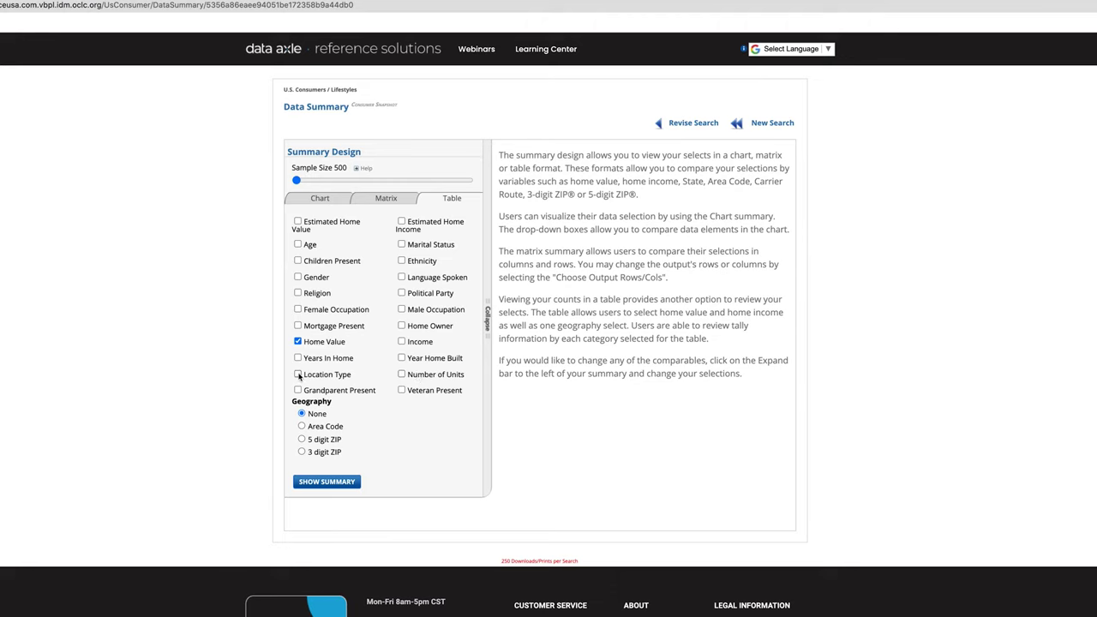
{"action": "left_click", "coordinate": [401, 326]}
{"action": "left_click", "coordinate": [402, 342]}
{"action": "left_click", "coordinate": [301, 439]}
{"action": "left_click", "coordinate": [344, 482]}
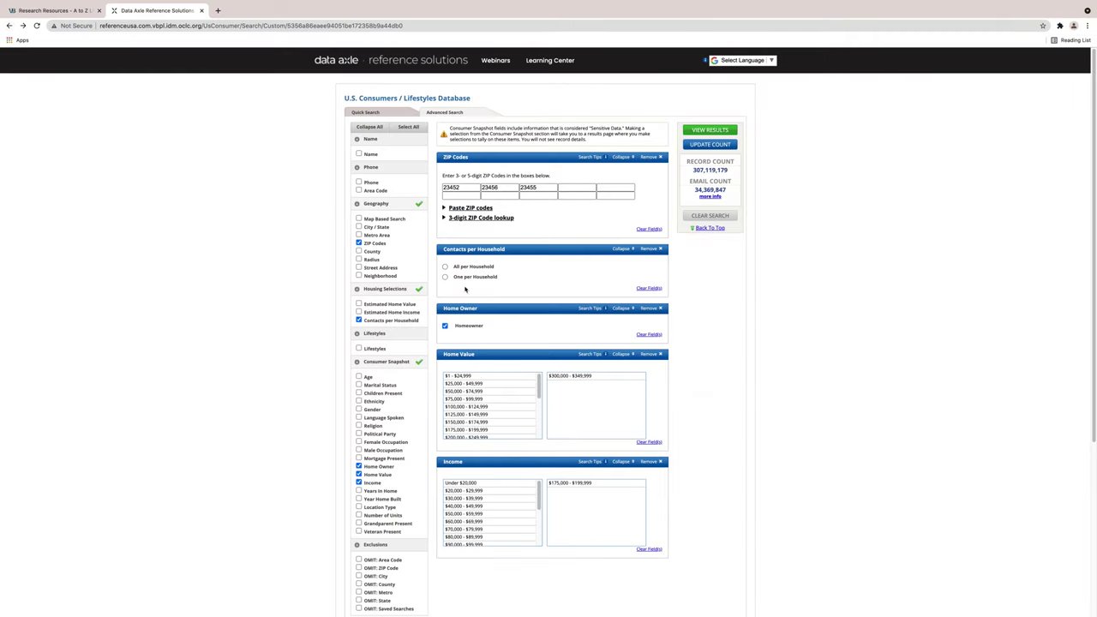
Remove the $300,000 - $349,999 home value range and add the five age groups from 40 - 44 through 60 - 64.
{"action": "double_click", "coordinate": [579, 376]}
{"action": "left_click", "coordinate": [359, 376]}
{"action": "double_click", "coordinate": [455, 361]}
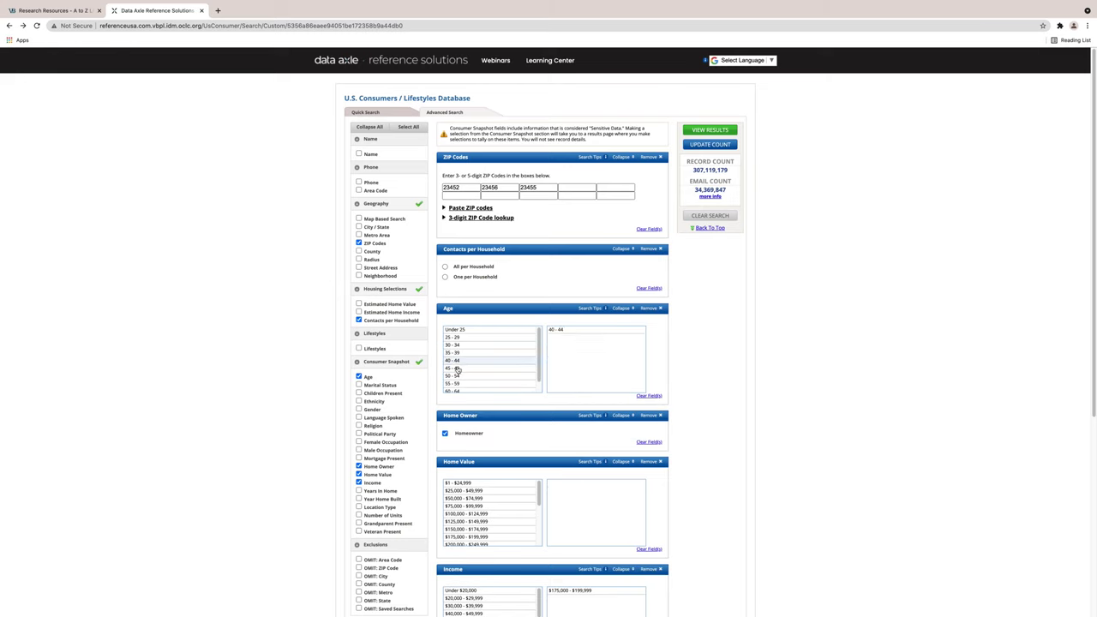
{"action": "double_click", "coordinate": [457, 368]}
{"action": "double_click", "coordinate": [457, 375]}
{"action": "double_click", "coordinate": [458, 383]}
{"action": "double_click", "coordinate": [459, 390]}
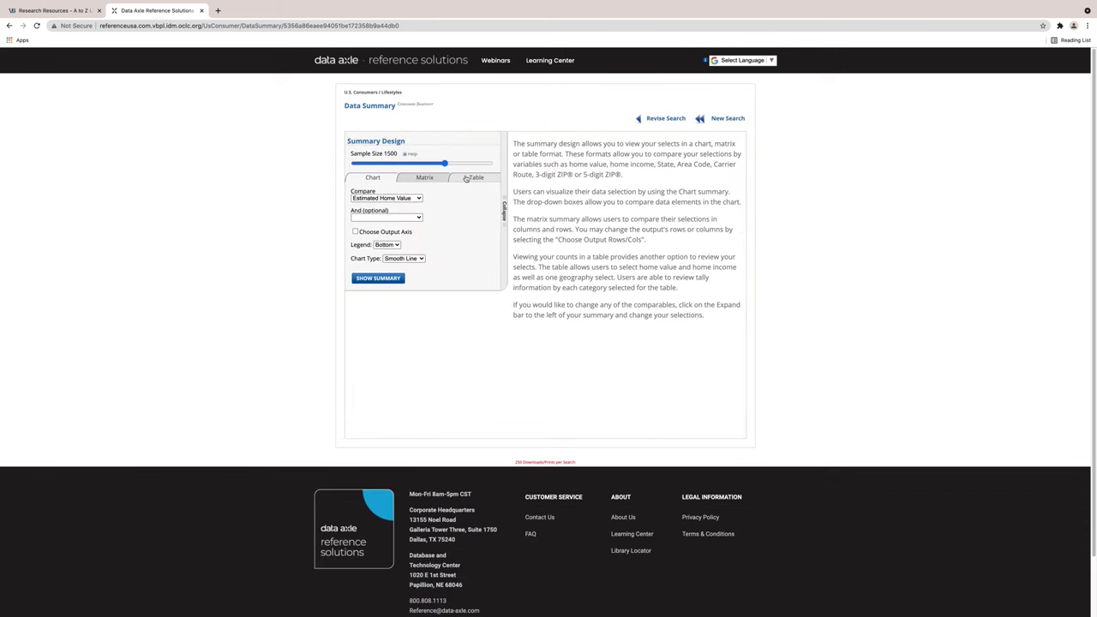
Show a table summary of Age, Home Owner and Income broken down by 5 digit ZIP.
{"action": "left_click", "coordinate": [465, 179]}
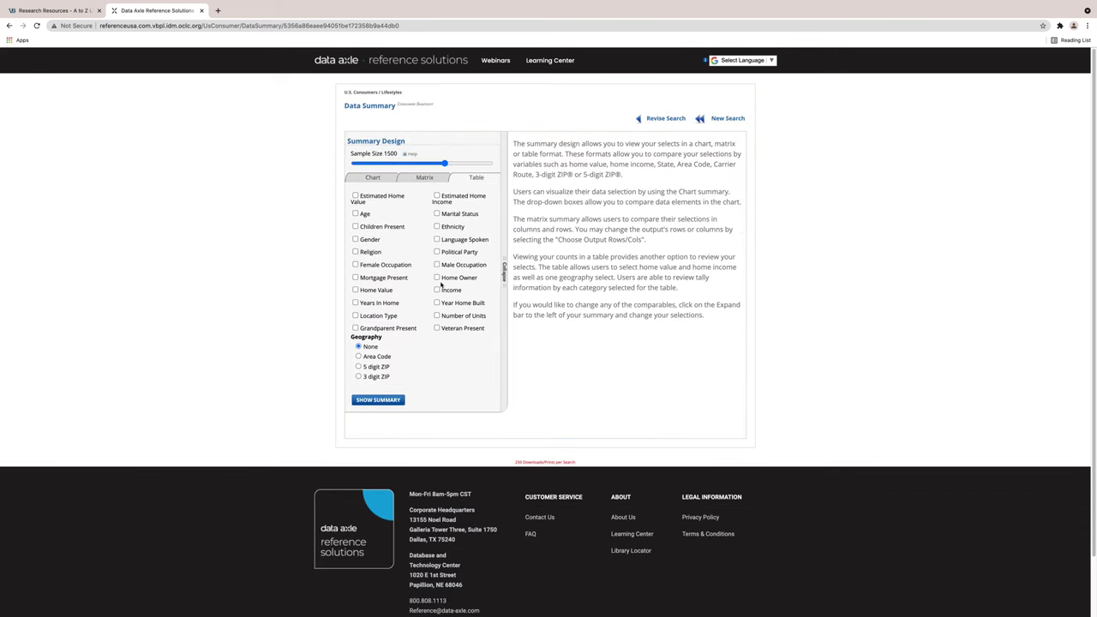
{"action": "left_click", "coordinate": [437, 278]}
{"action": "left_click", "coordinate": [437, 290]}
{"action": "left_click", "coordinate": [355, 214]}
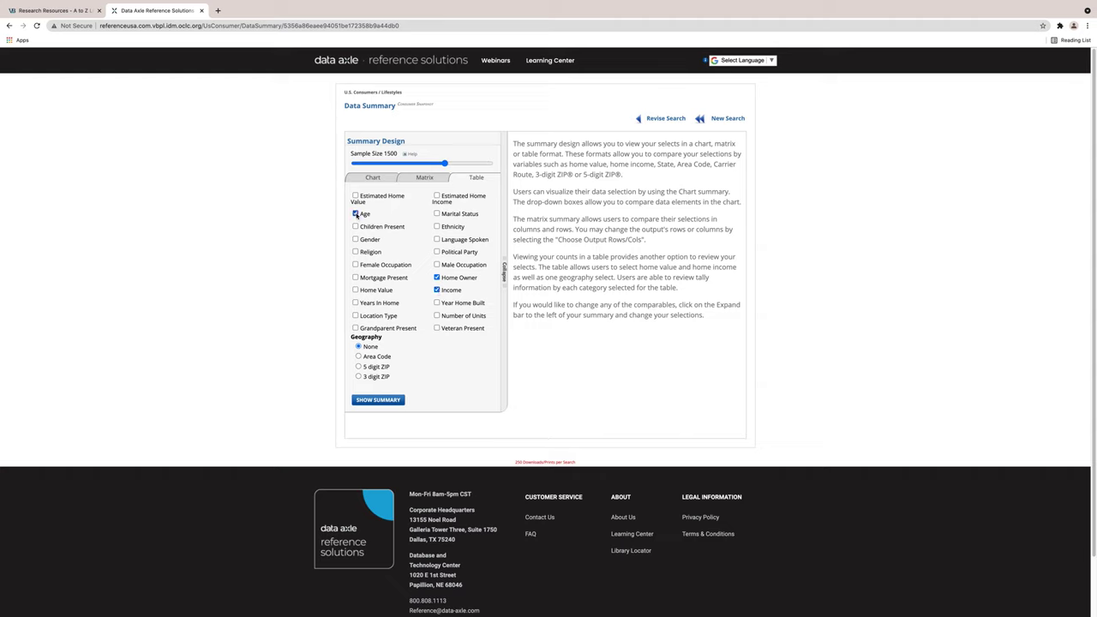
{"action": "left_click", "coordinate": [358, 367]}
{"action": "left_click", "coordinate": [377, 400]}
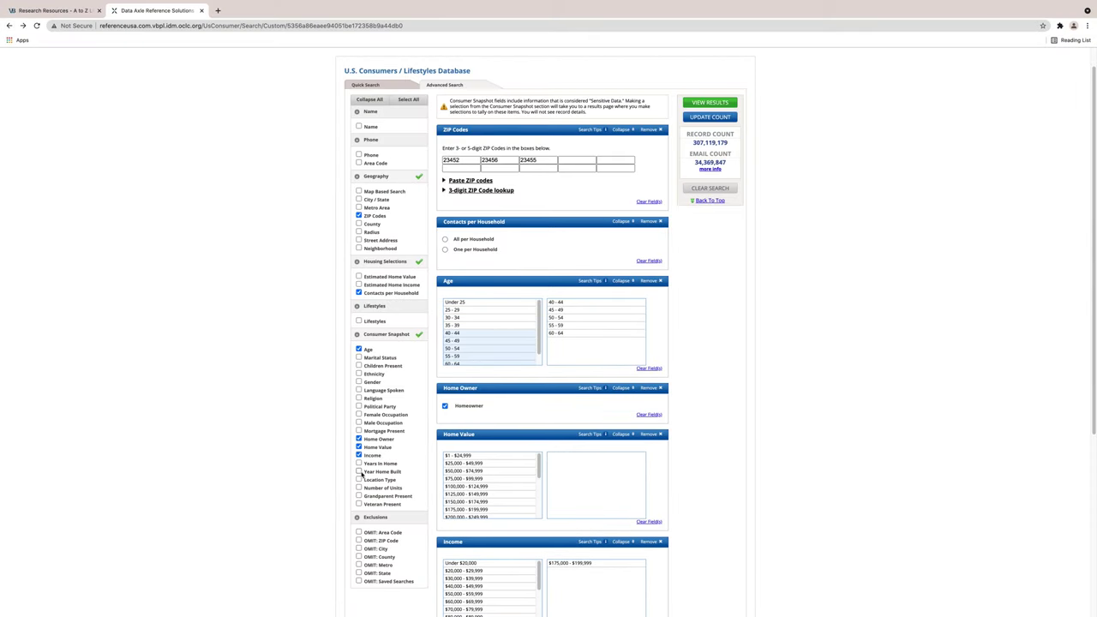
Replace the Home Value criterion with Year Home Built and set contacts to One per Household.
{"action": "left_click", "coordinate": [359, 471]}
{"action": "left_click", "coordinate": [444, 250]}
{"action": "left_click", "coordinate": [360, 446]}
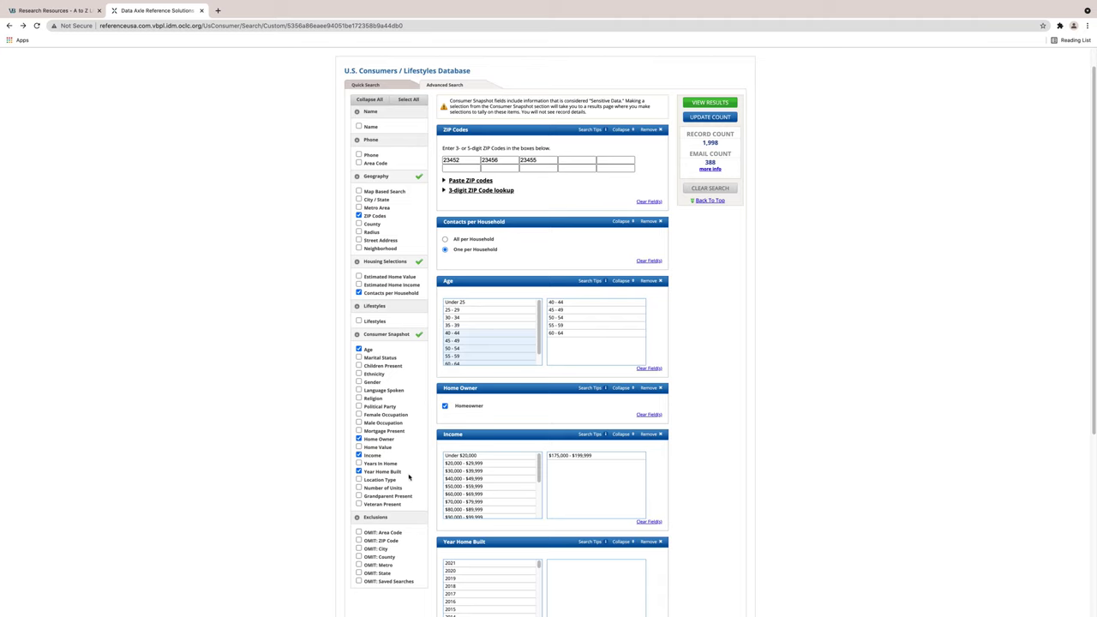
Add a Location Type criterion of Single Family Dwelling to the consumer search.
{"action": "left_click", "coordinate": [360, 480]}
{"action": "scroll", "coordinate": [1091, 419], "scroll_direction": "down", "scroll_amount": 5}
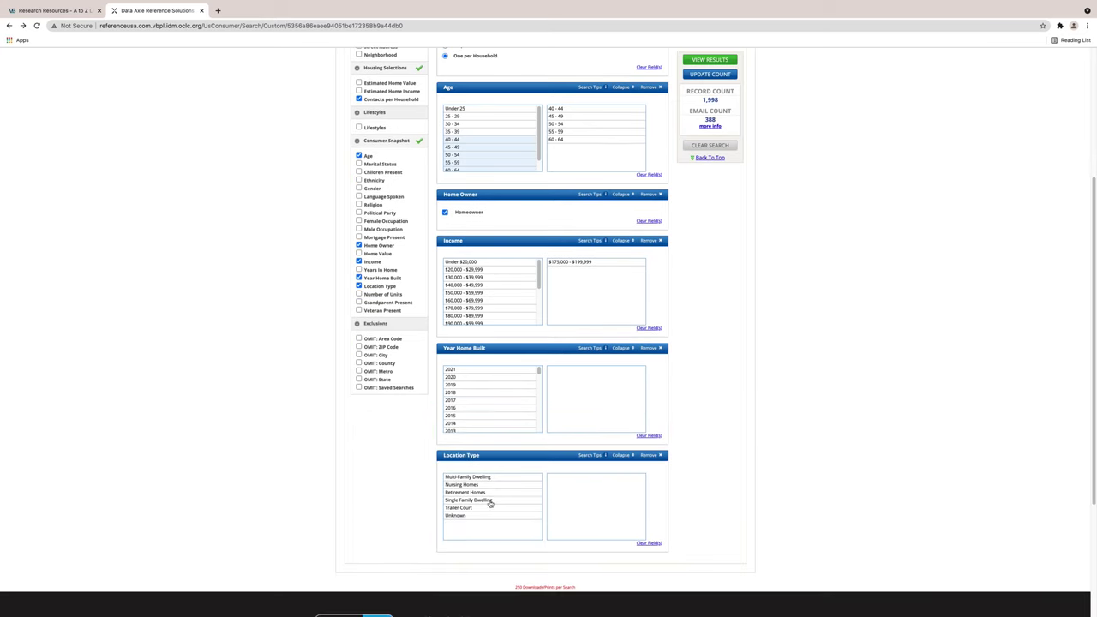
{"action": "left_click", "coordinate": [469, 500]}
{"action": "scroll", "coordinate": [1094, 295], "scroll_direction": "up", "scroll_amount": 2}
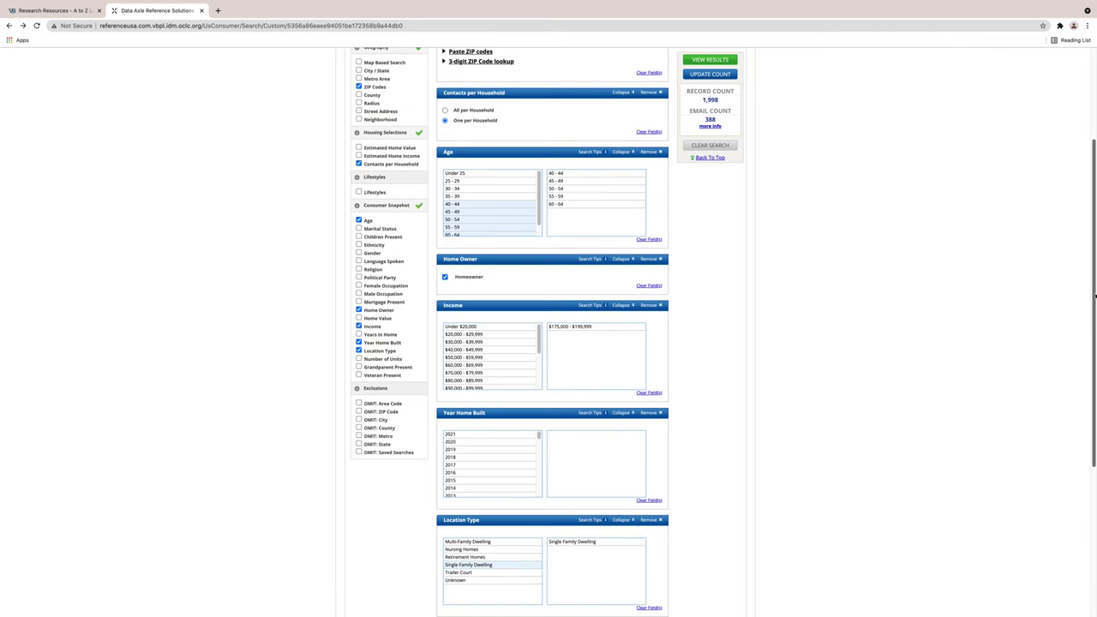
View the results as a table summary of Age, Home Owner, Income, Year Home Built and Location Type by 5 digit ZIP.
{"action": "left_click", "coordinate": [710, 59]}
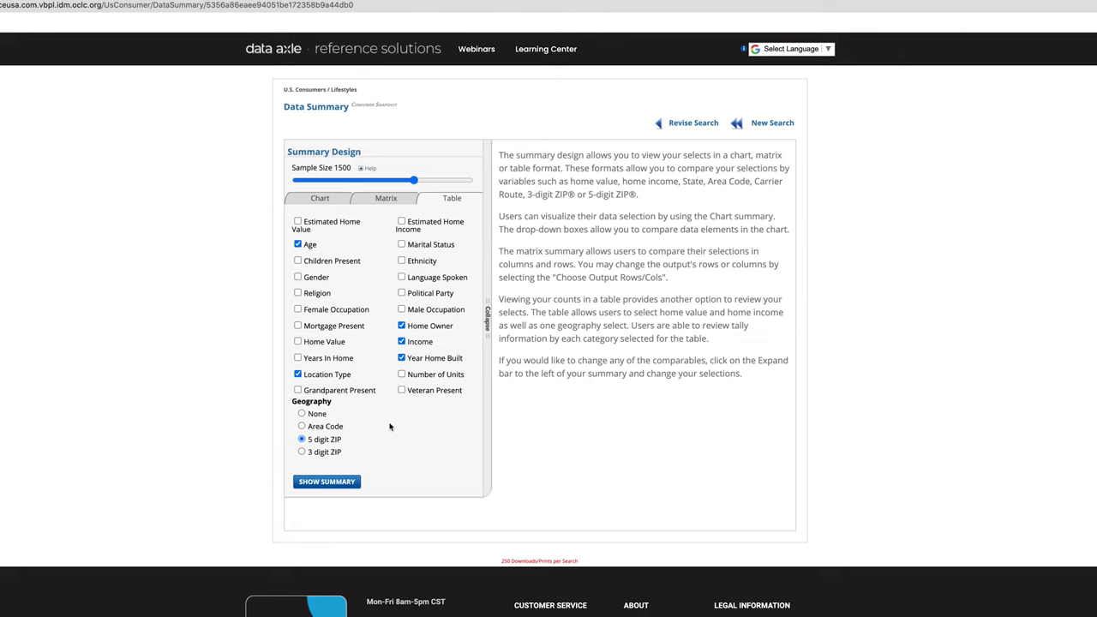
{"action": "left_click", "coordinate": [346, 483]}
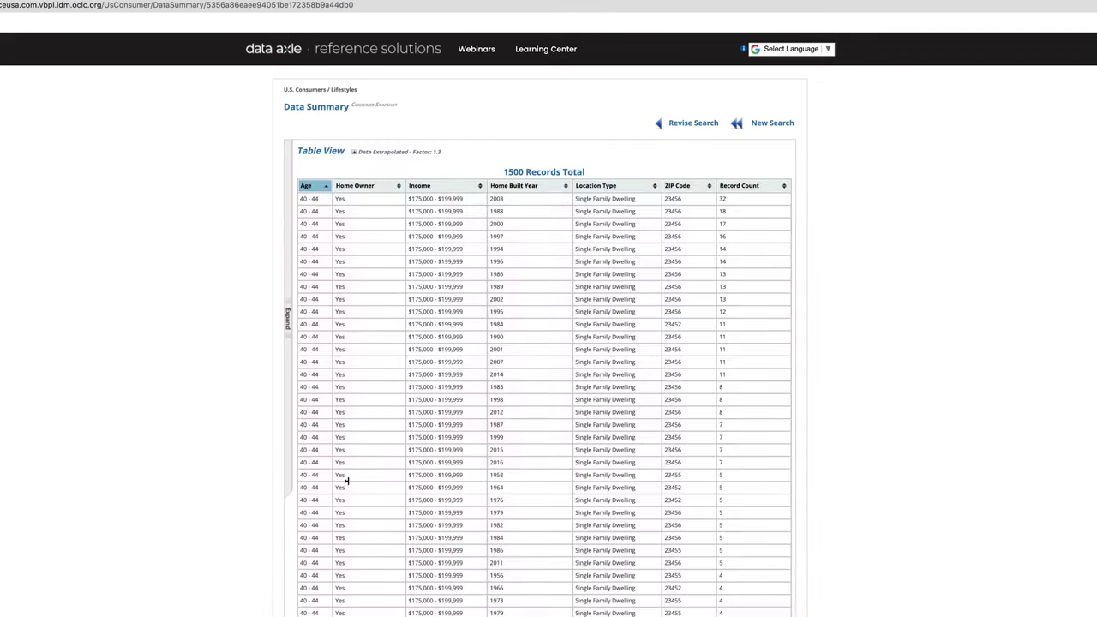
Sort the summary table by Home Built Year, look through the rows and return to the database list.
{"action": "left_click", "coordinate": [504, 189]}
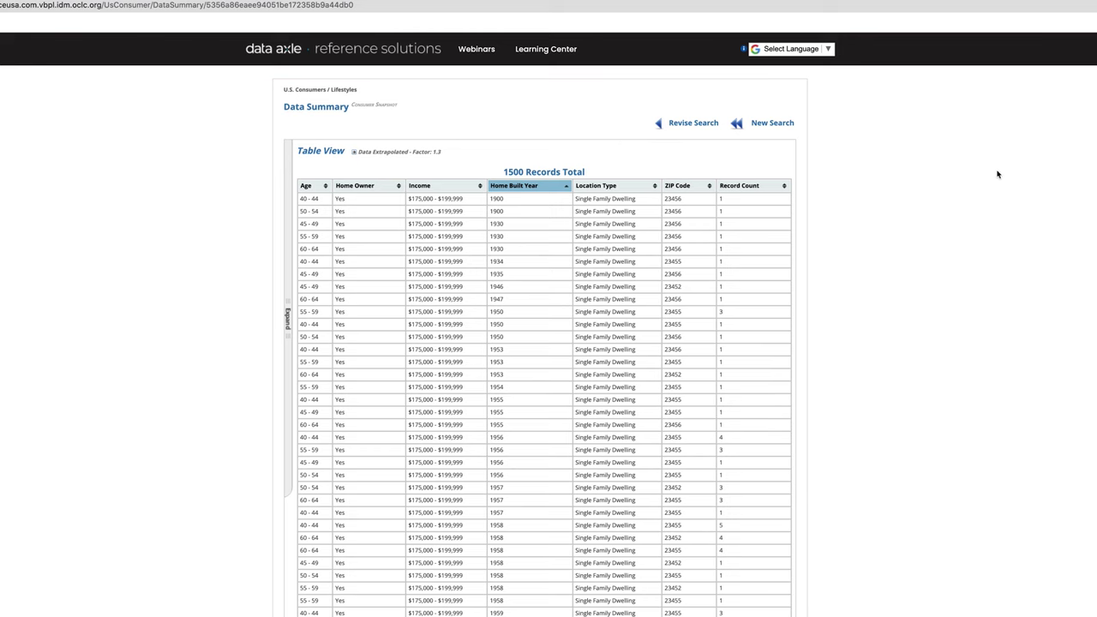
{"action": "scroll", "coordinate": [548, 343], "scroll_direction": "down", "scroll_amount": 10}
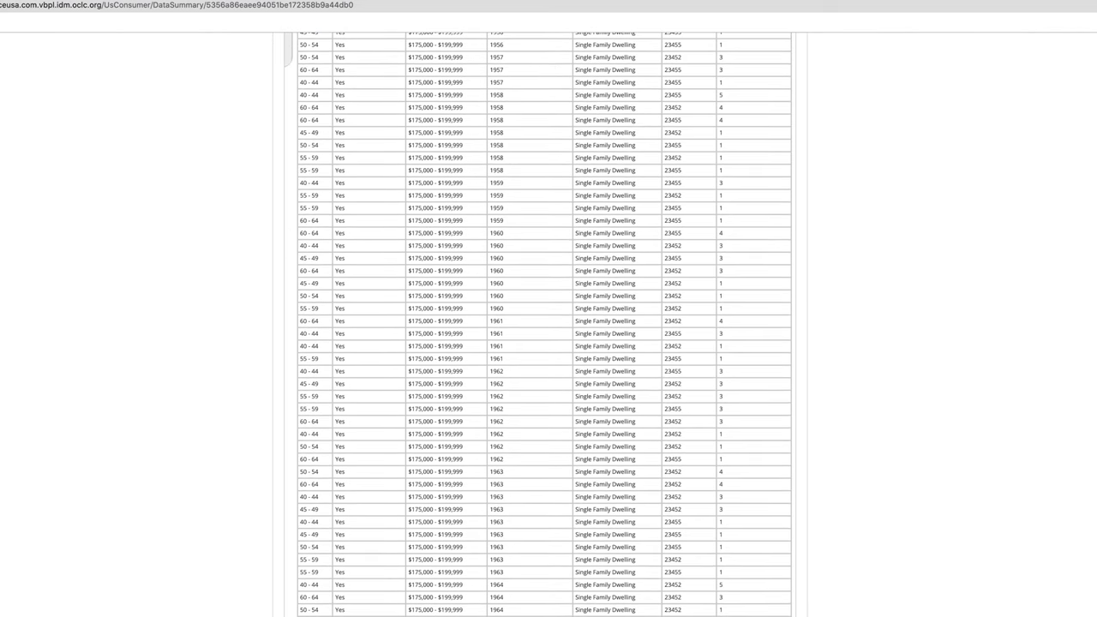
{"action": "scroll", "coordinate": [549, 343], "scroll_direction": "up", "scroll_amount": 5}
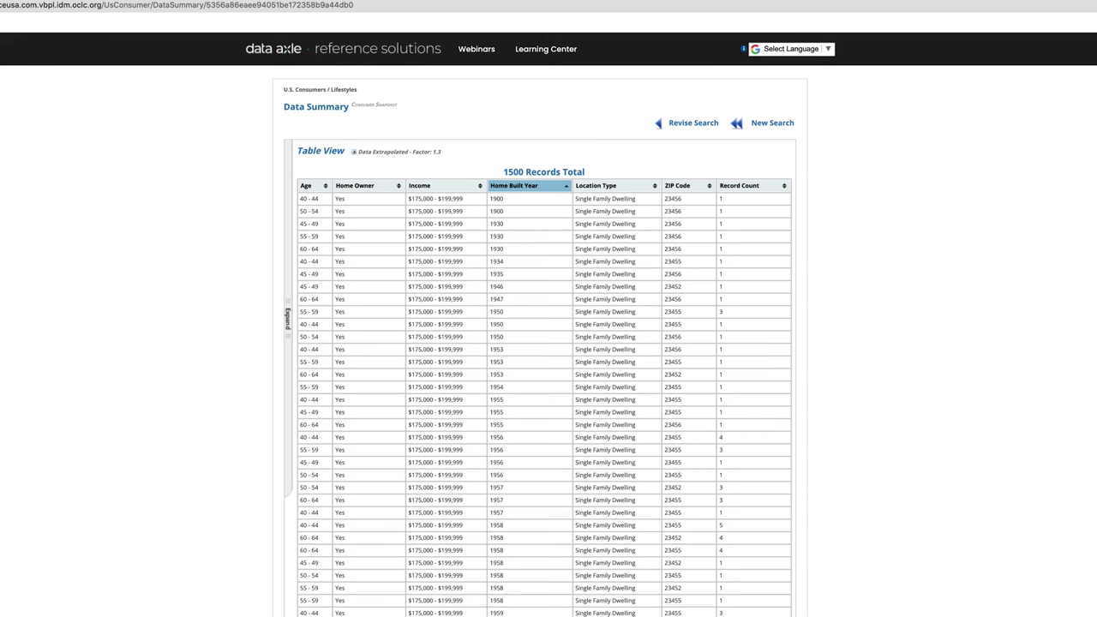
{"action": "left_click", "coordinate": [9, 26]}
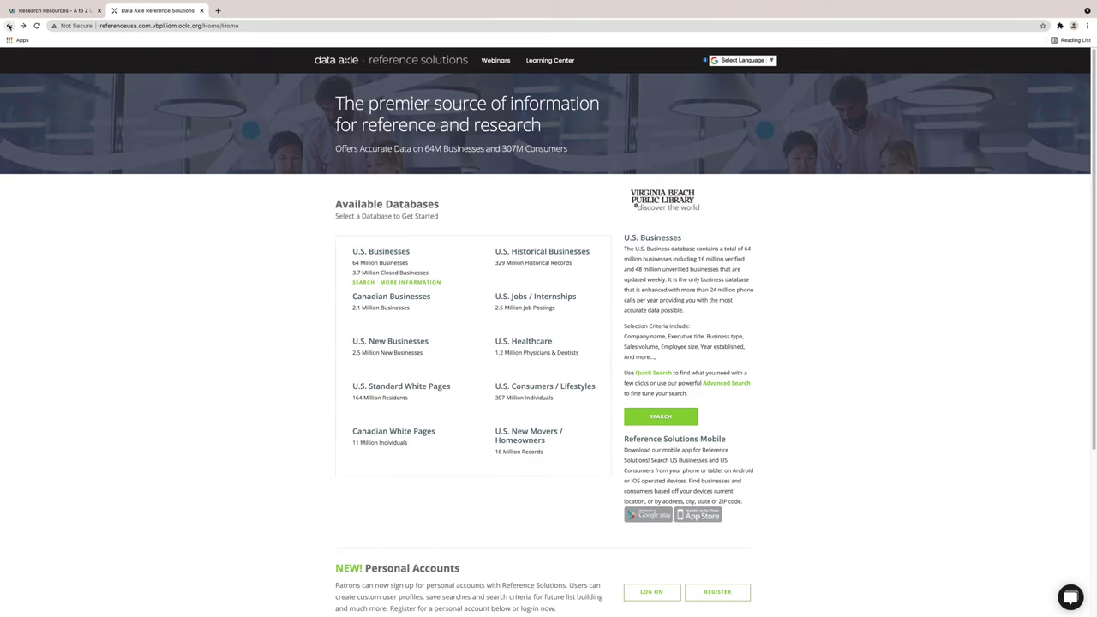